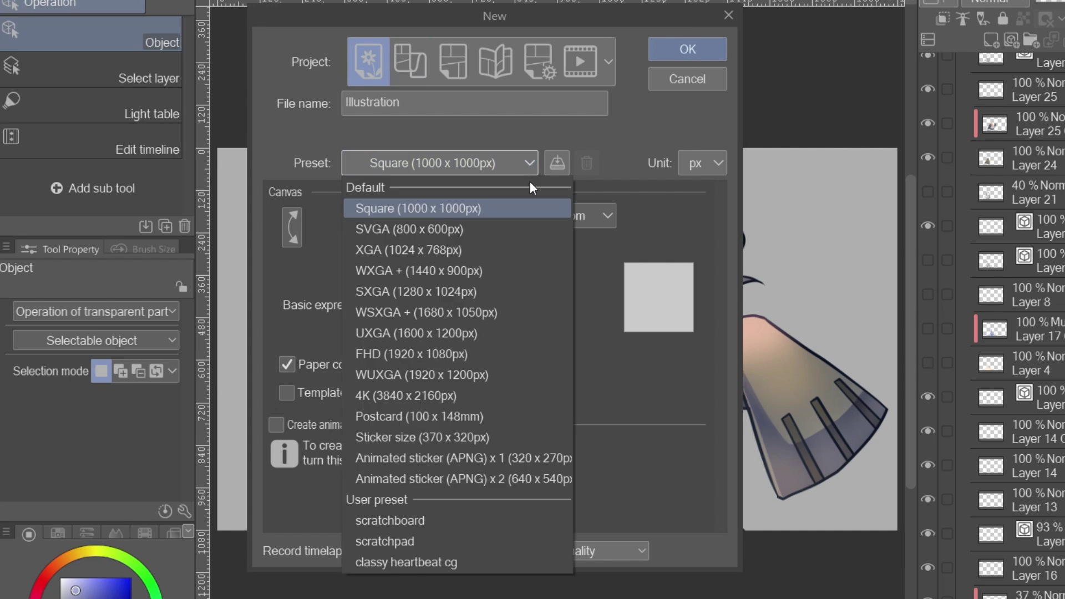
# Step: Create an FHD (1920 x 1080px) canvas as an animated illustration with 24 cels at 8 fps
pyautogui.click(473, 349)
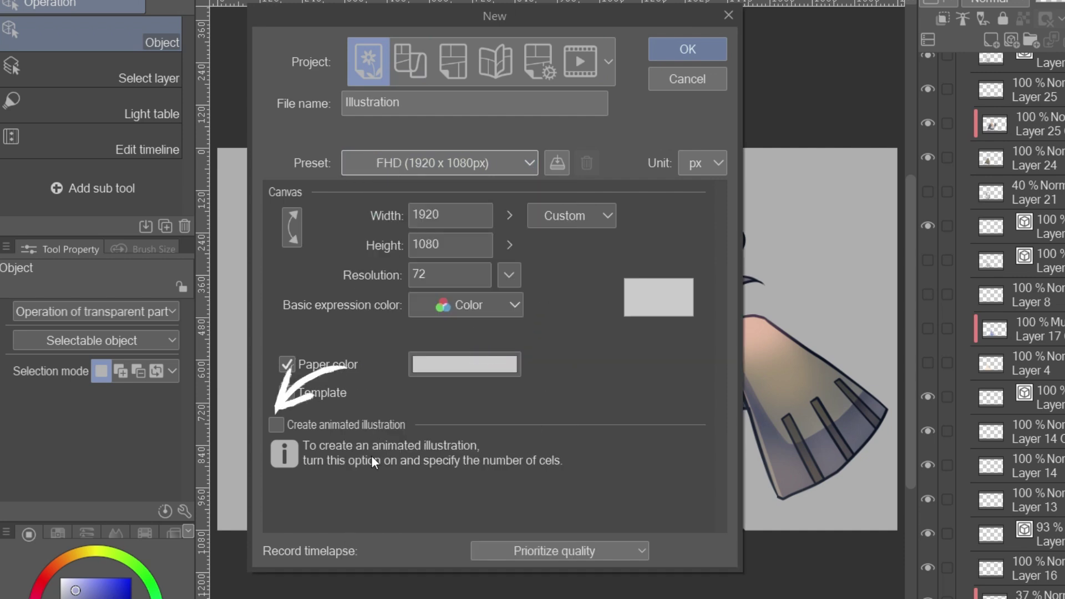
pyautogui.click(273, 428)
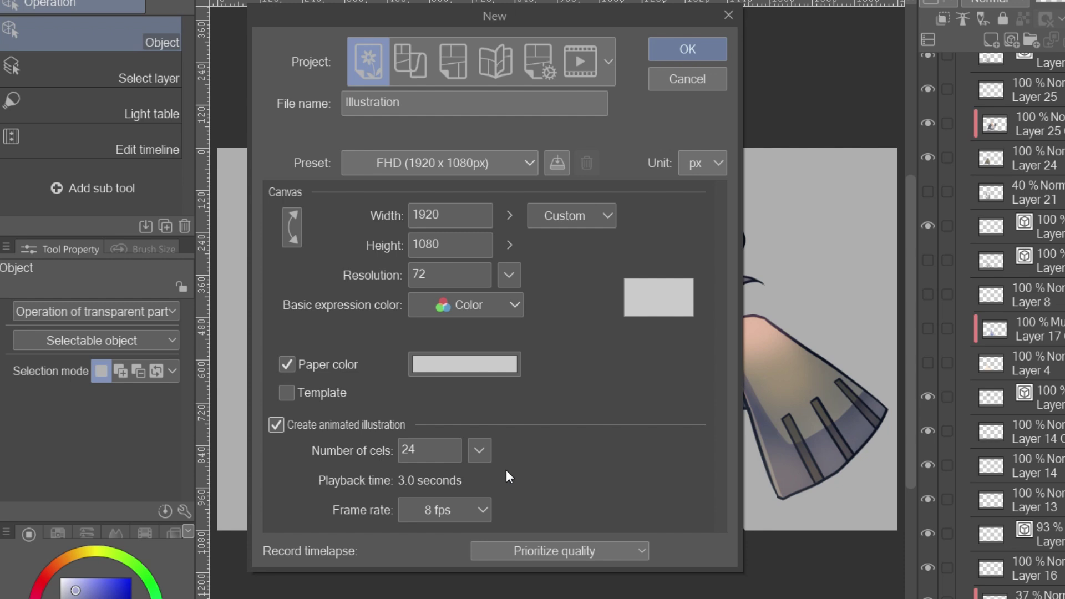
pyautogui.click(479, 451)
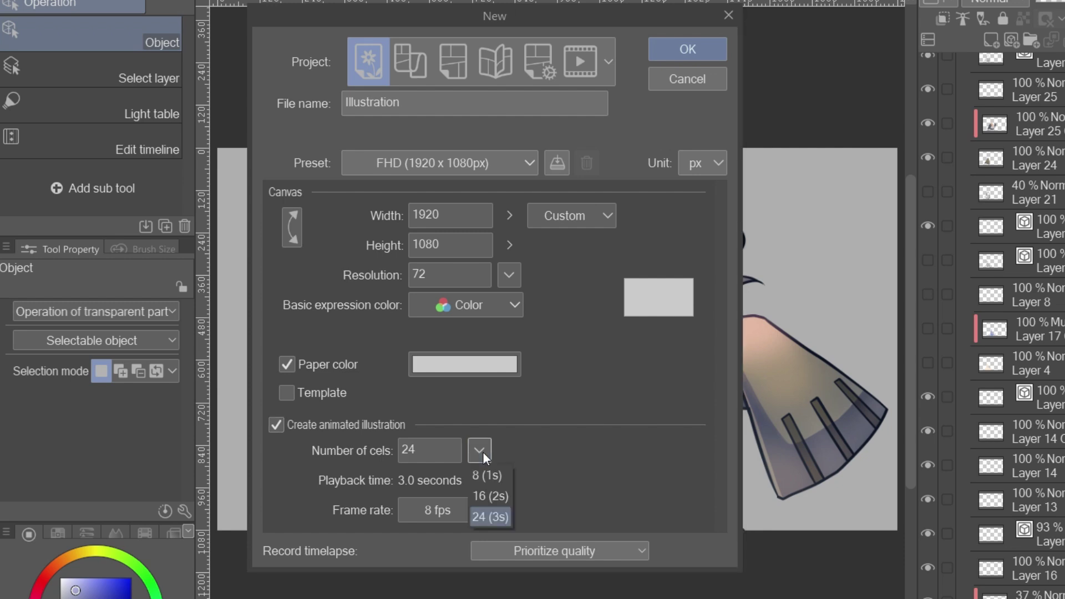
pyautogui.click(481, 451)
pyautogui.click(485, 507)
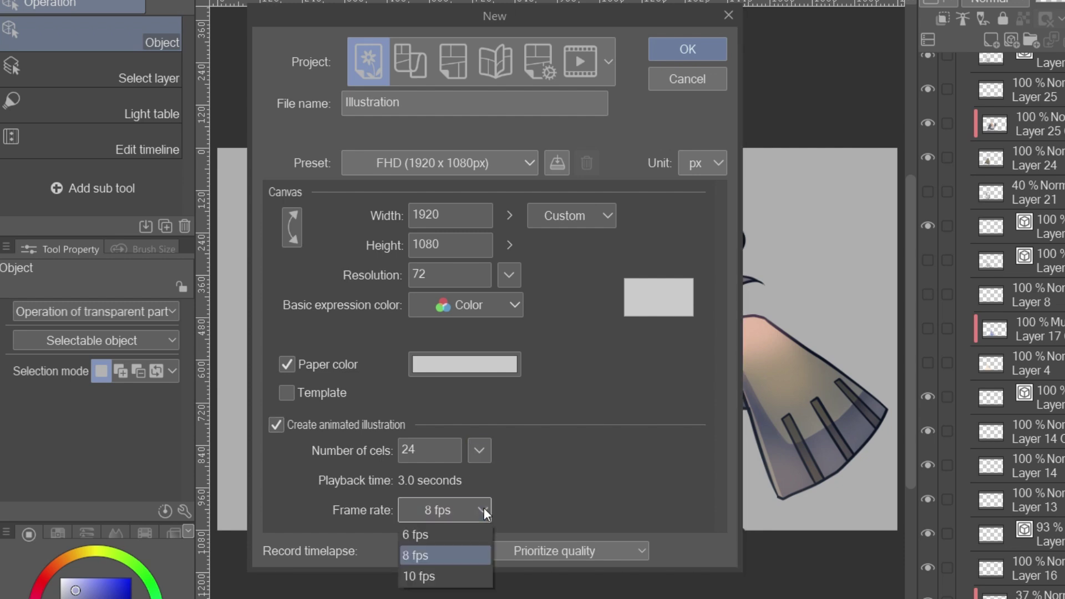
pyautogui.click(470, 531)
pyautogui.click(487, 508)
pyautogui.click(473, 545)
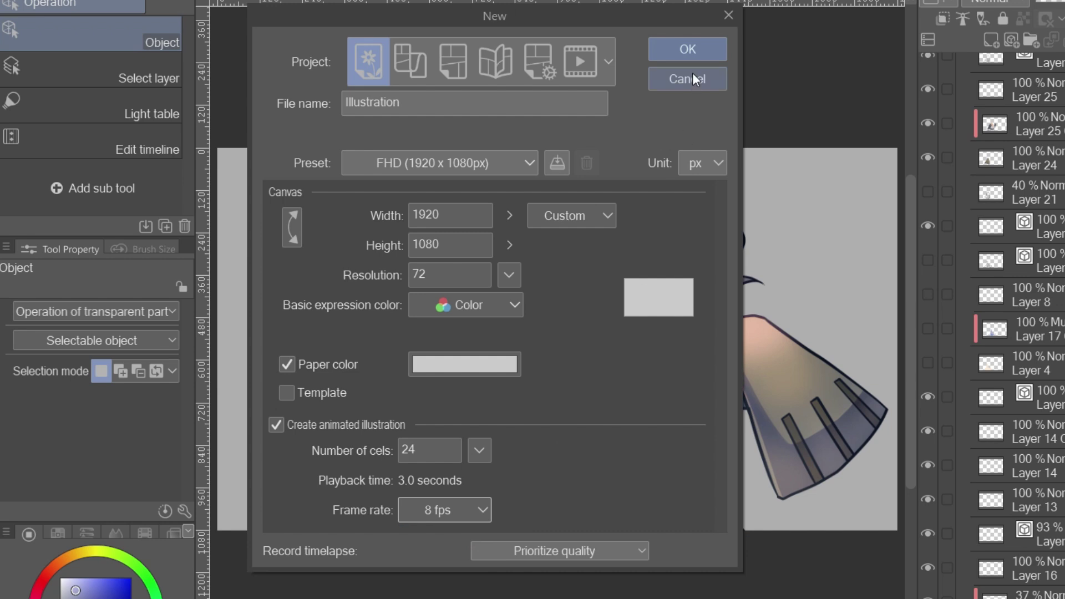
pyautogui.click(687, 49)
# Step: Collapse the 24-cel animation folder in the layer list and show the timeline
pyautogui.moveTo(876, 285); pyautogui.dragTo(872, 142)
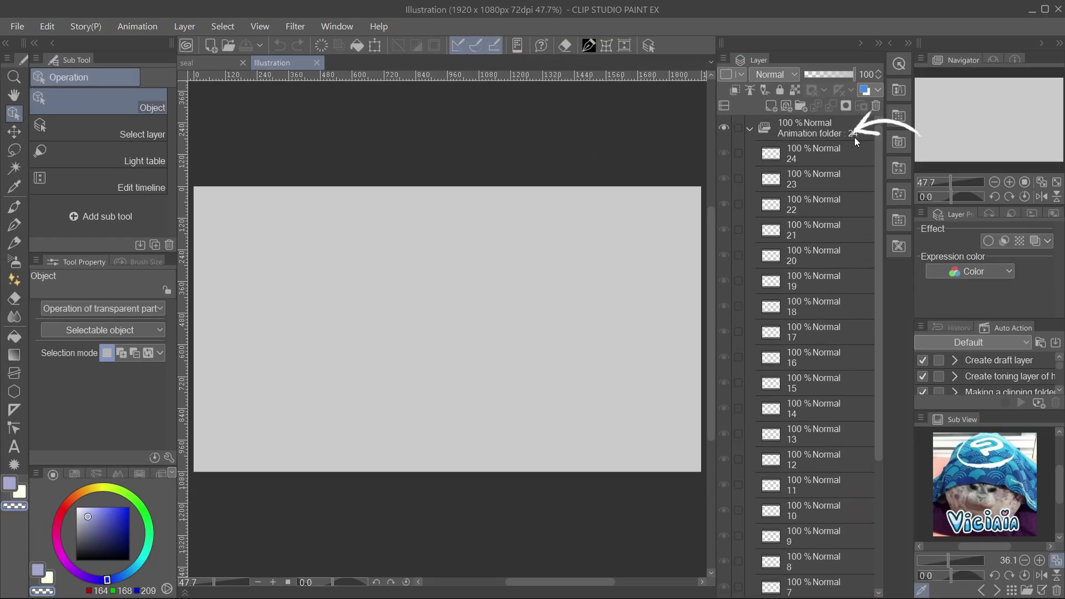
pyautogui.click(751, 131)
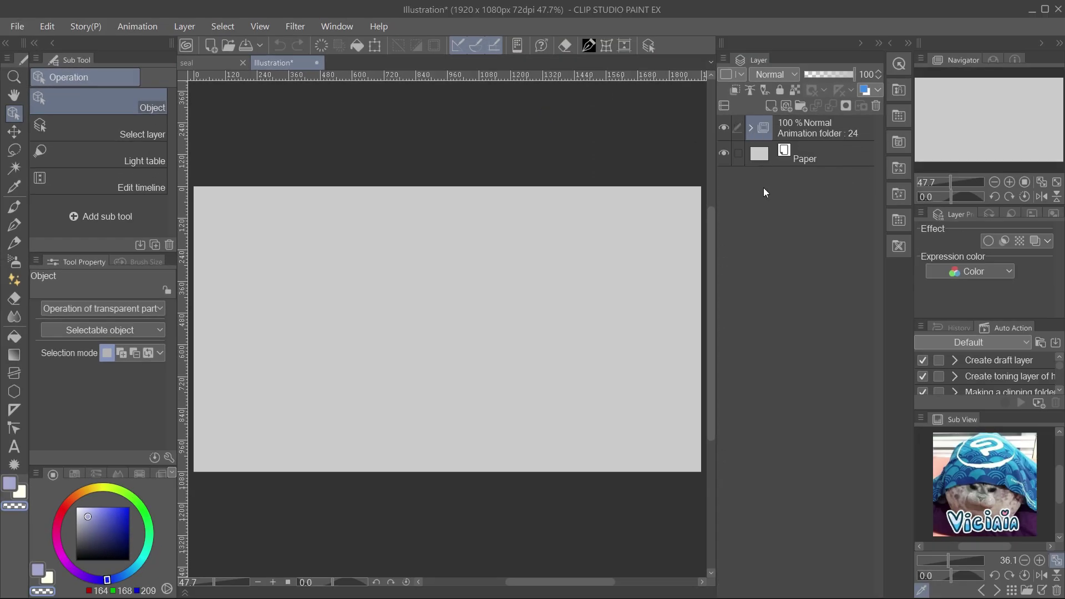
pyautogui.click(185, 593)
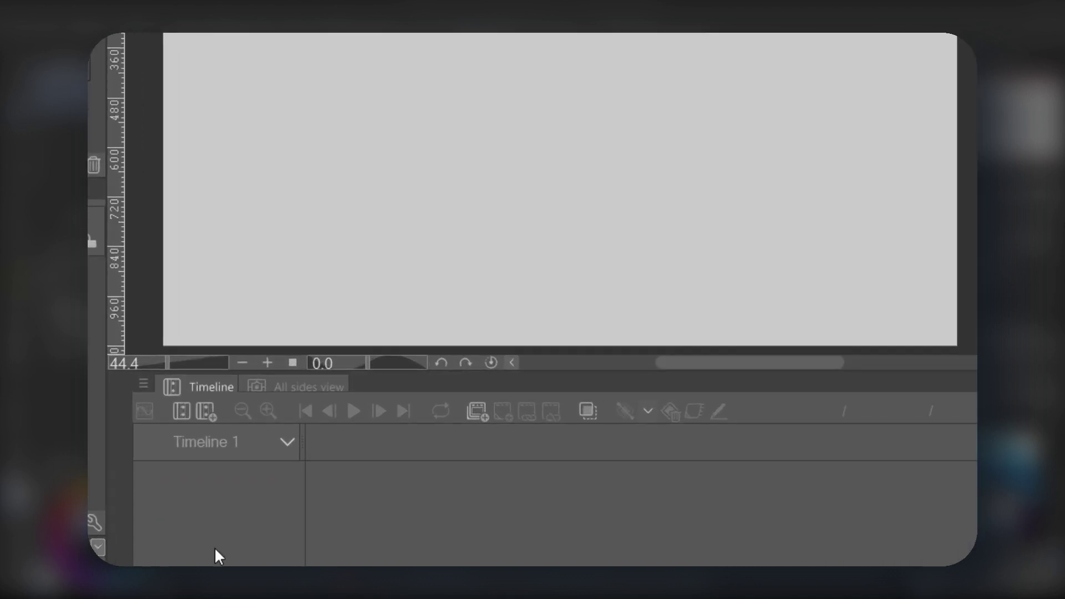
# Step: Create a new timeline with frame rate 8 and playback time 24 in the non-animated illustration
pyautogui.click(208, 412)
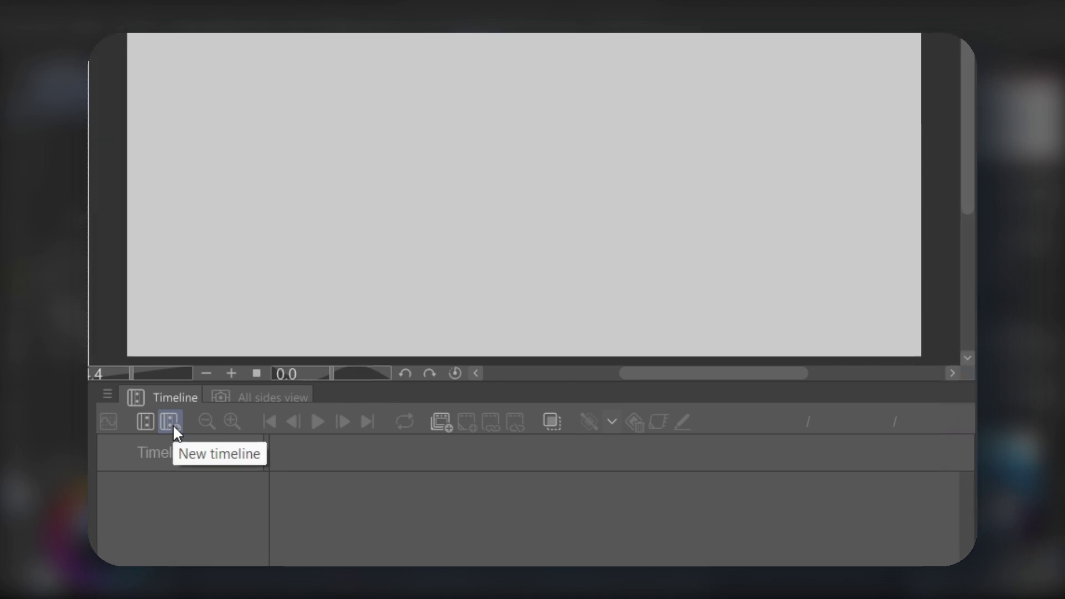
pyautogui.moveTo(490, 279); pyautogui.dragTo(509, 225)
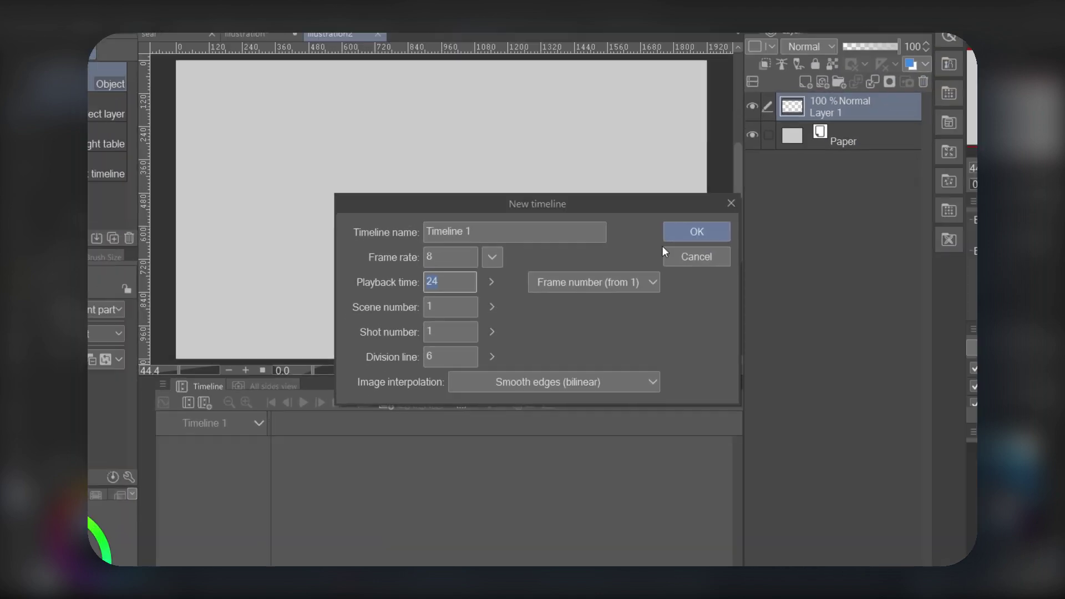
pyautogui.click(791, 205)
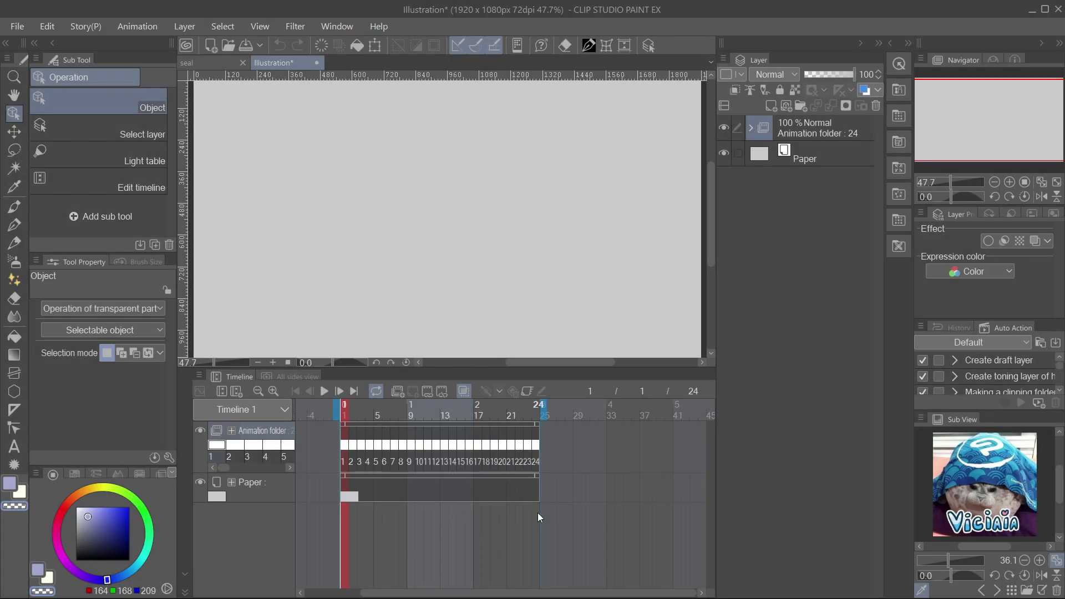
# Step: Delete the animation folder and import the seal illustration as a file object
pyautogui.click(836, 131)
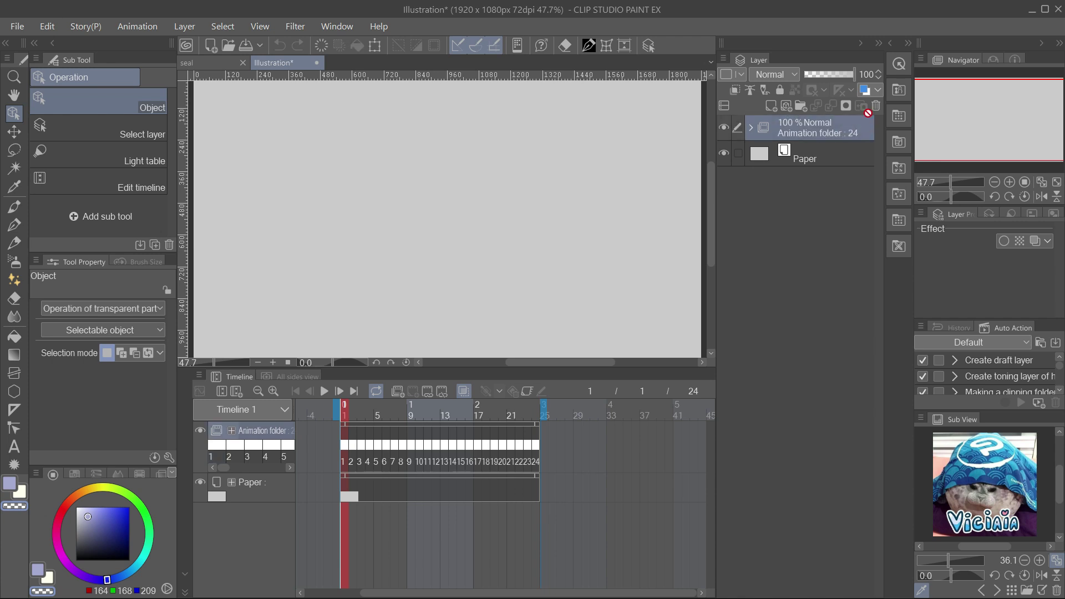
pyautogui.click(876, 106)
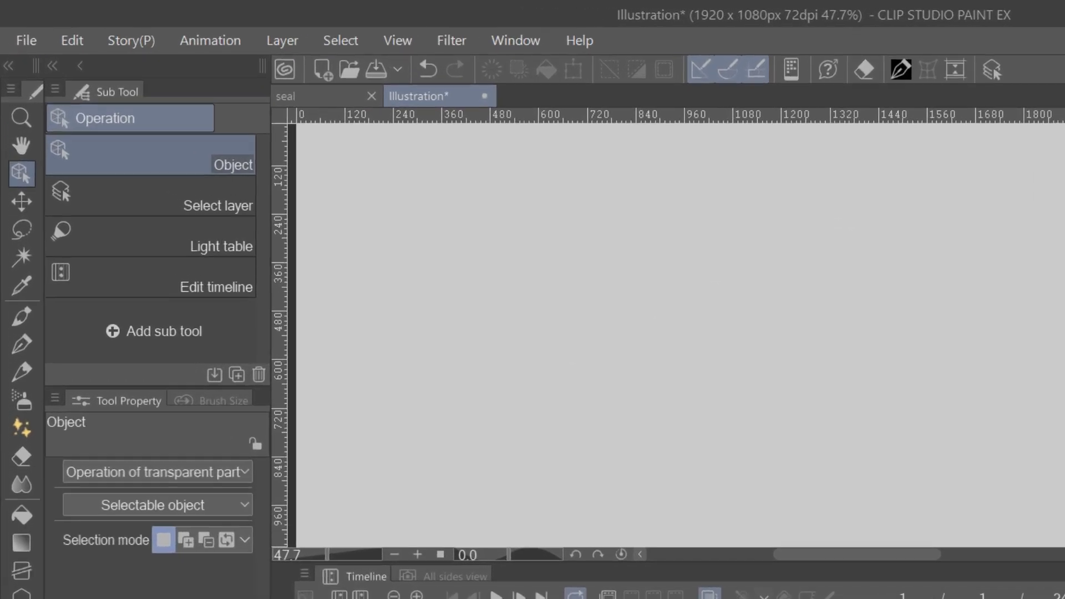
pyautogui.click(27, 41)
pyautogui.moveTo(301, 453)
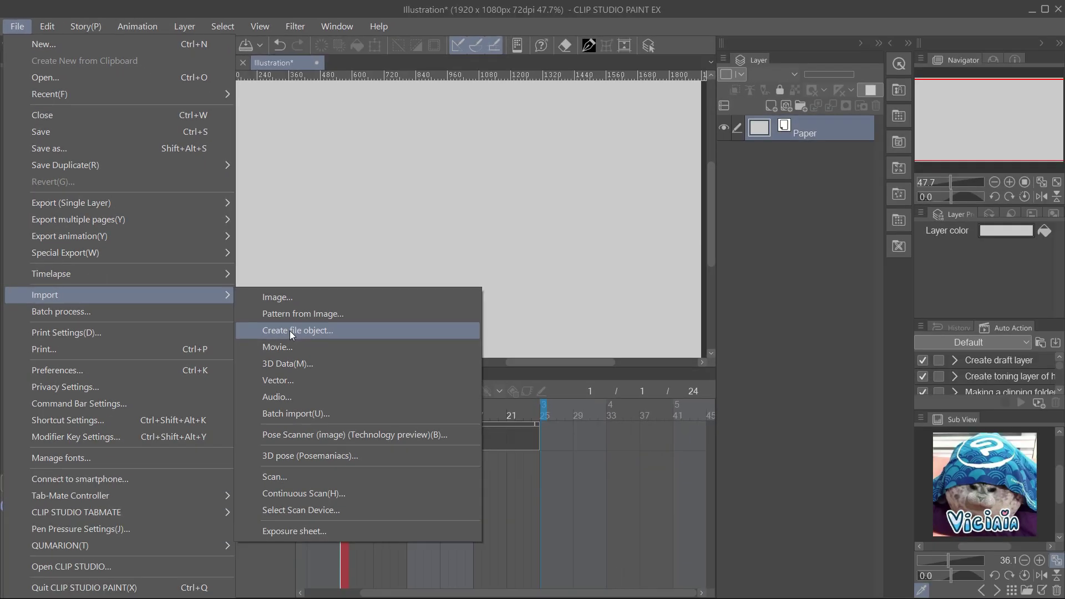
pyautogui.click(444, 506)
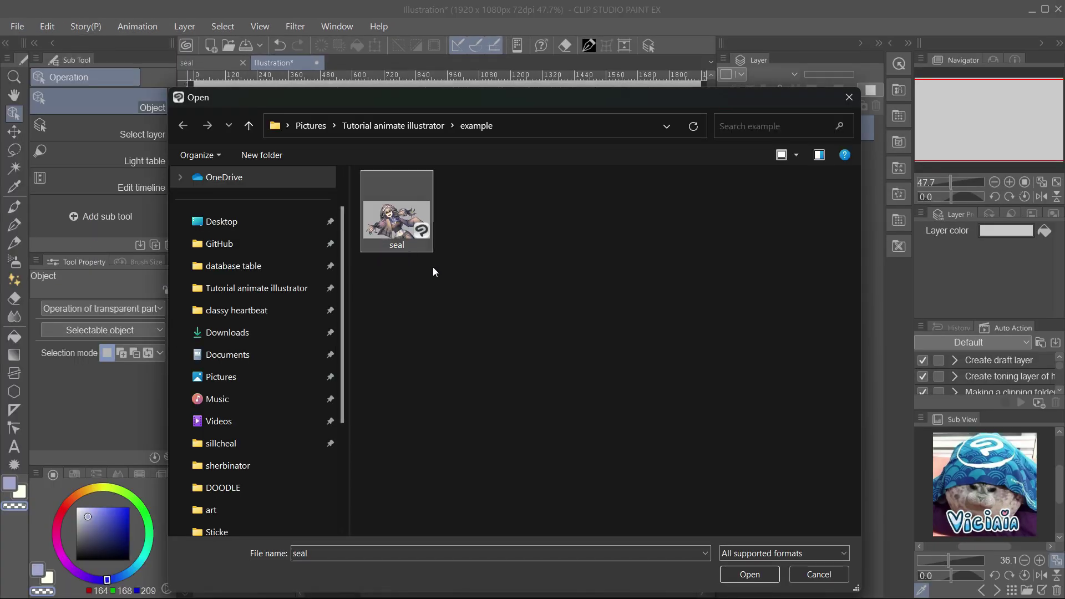
pyautogui.click(768, 573)
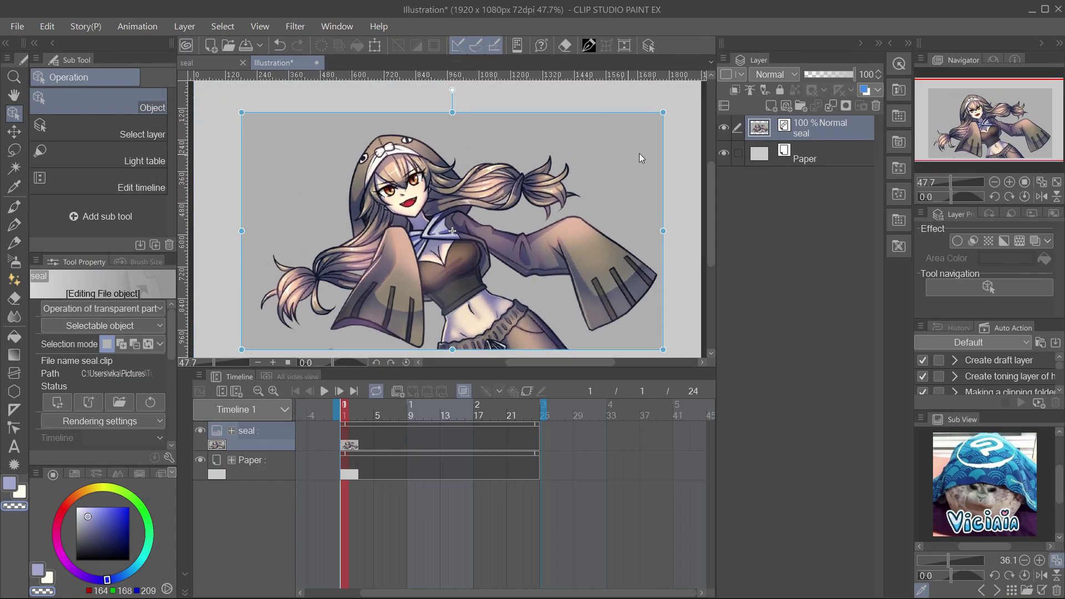
# Step: Delete the Paper layer in the seal source document, save it, and return to the Illustration document
pyautogui.click(202, 61)
pyautogui.moveTo(882, 238); pyautogui.dragTo(907, 485)
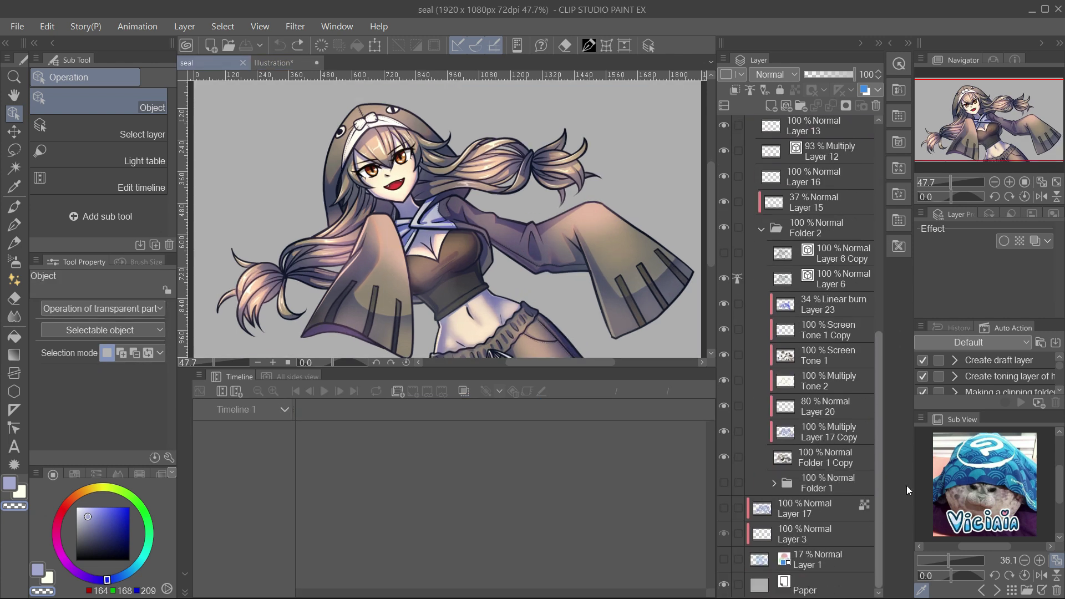
pyautogui.rightClick(809, 590)
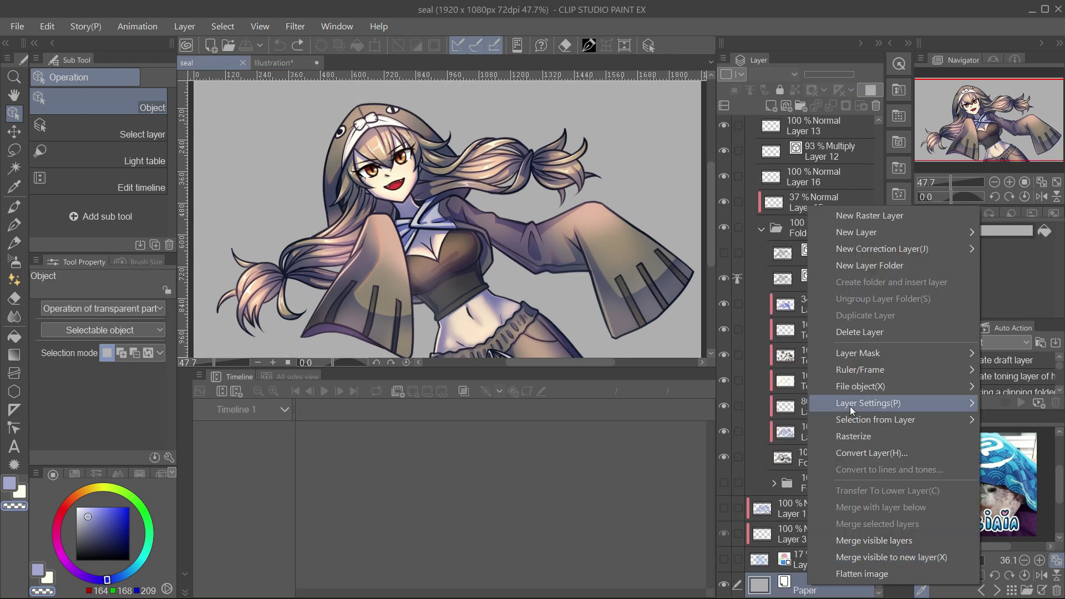
pyautogui.click(861, 332)
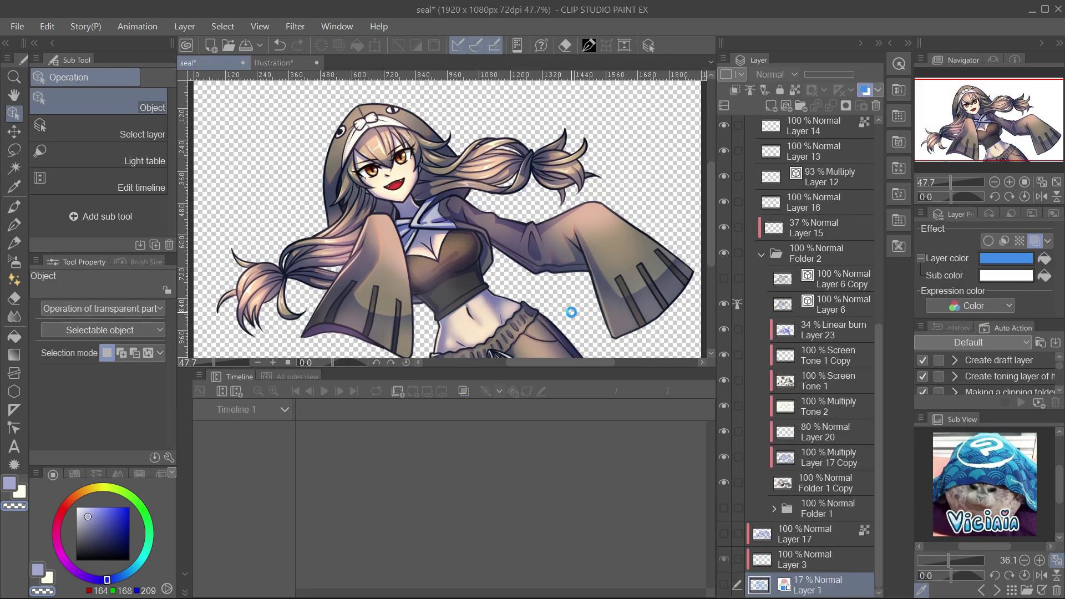
pyautogui.hotkey('ctrl', 's')
pyautogui.click(284, 62)
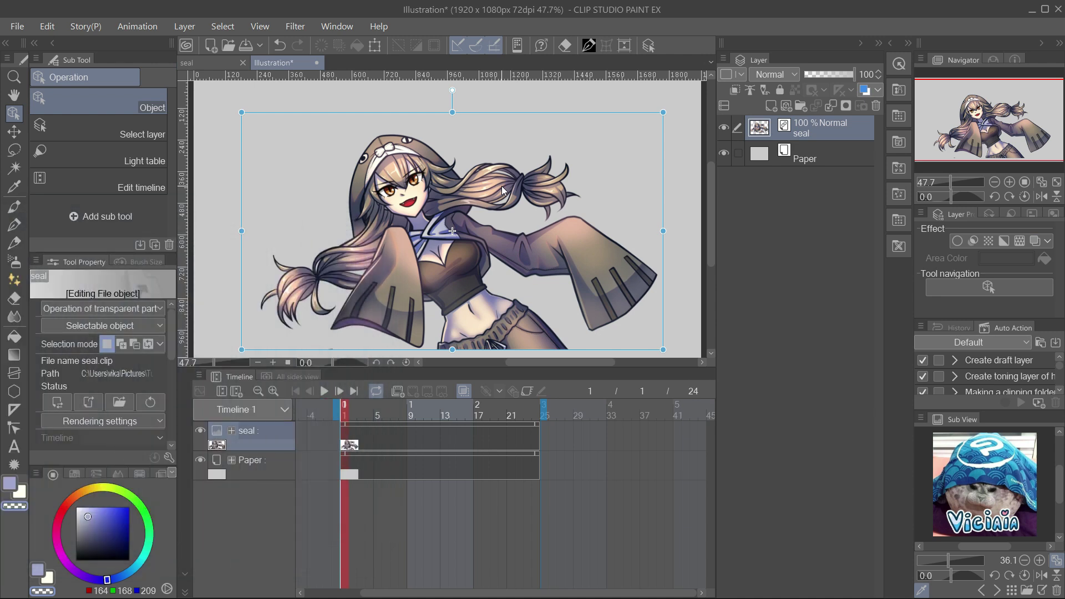
# Step: Move and enlarge the seal file object so the character fills the canvas
pyautogui.moveTo(450, 248); pyautogui.dragTo(458, 268)
pyautogui.moveTo(251, 133); pyautogui.dragTo(189, 99)
pyautogui.moveTo(405, 278); pyautogui.dragTo(448, 281)
pyautogui.click(995, 182)
pyautogui.moveTo(432, 220); pyautogui.dragTo(437, 219)
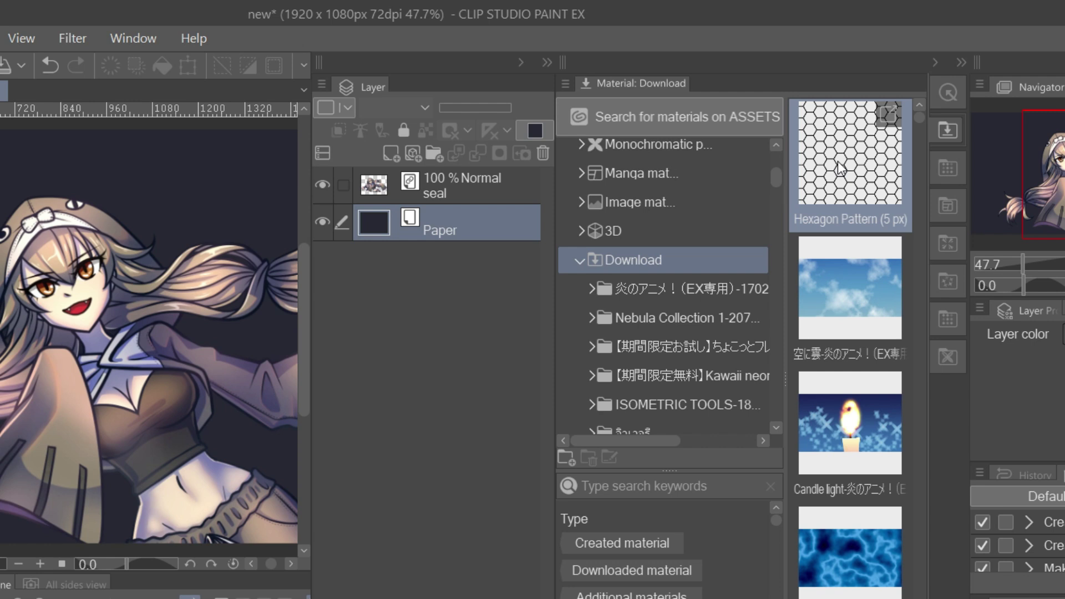
# Step: Place the Hexagon Pattern (5 px) material between the seal and Paper layers
pyautogui.moveTo(840, 168); pyautogui.dragTo(474, 214)
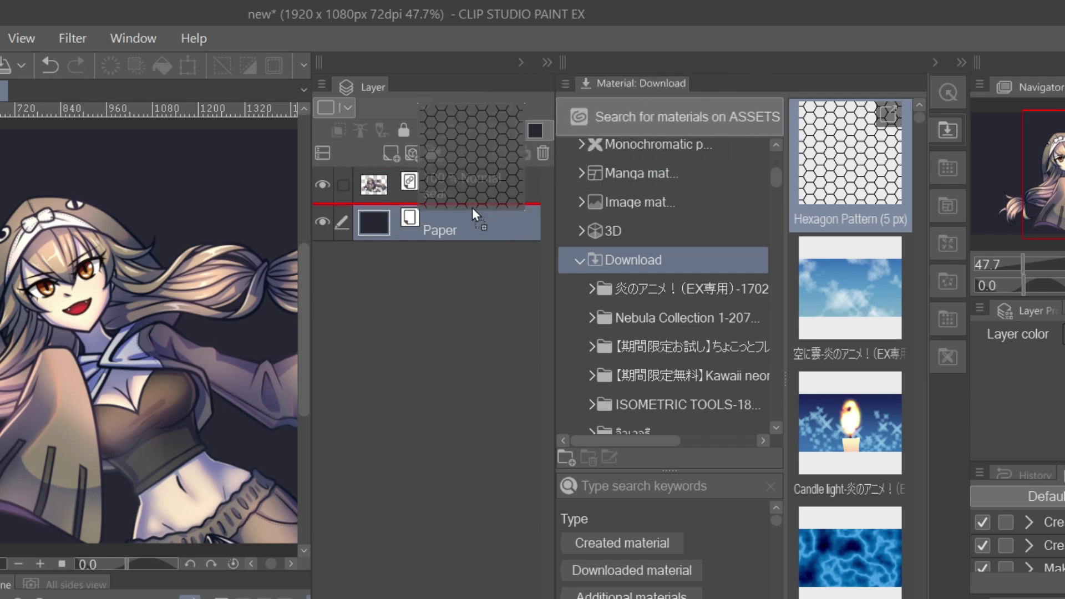
pyautogui.moveTo(471, 208); pyautogui.dragTo(472, 207)
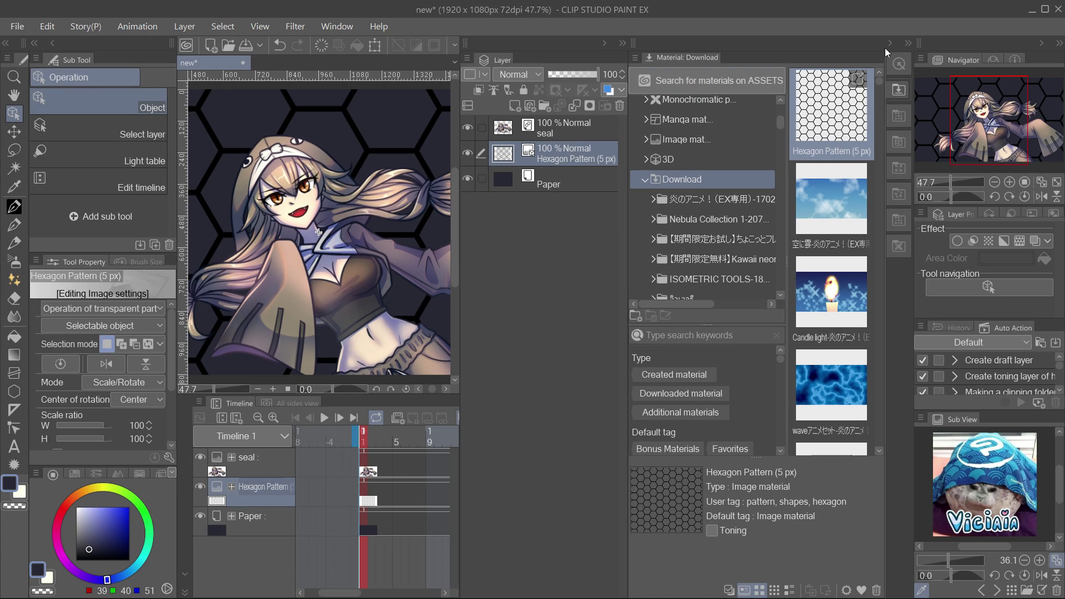
pyautogui.click(890, 43)
# Step: Reposition, scale and rotate the hexagon pattern so it covers the background at a tilt
pyautogui.click(995, 182)
pyautogui.moveTo(653, 167); pyautogui.dragTo(650, 276)
pyautogui.moveTo(649, 138); pyautogui.dragTo(550, 236)
pyautogui.moveTo(395, 213); pyautogui.dragTo(331, 168)
pyautogui.click(1010, 182)
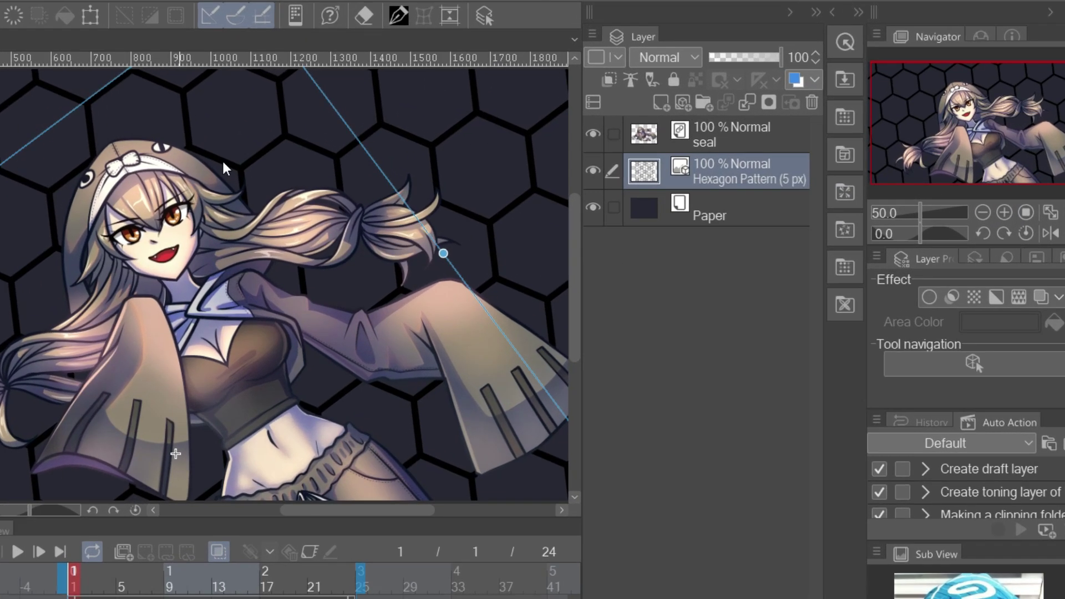
# Step: Create a selection from the Hexagon Pattern layer and add a new raster layer above it
pyautogui.rightClick(741, 165)
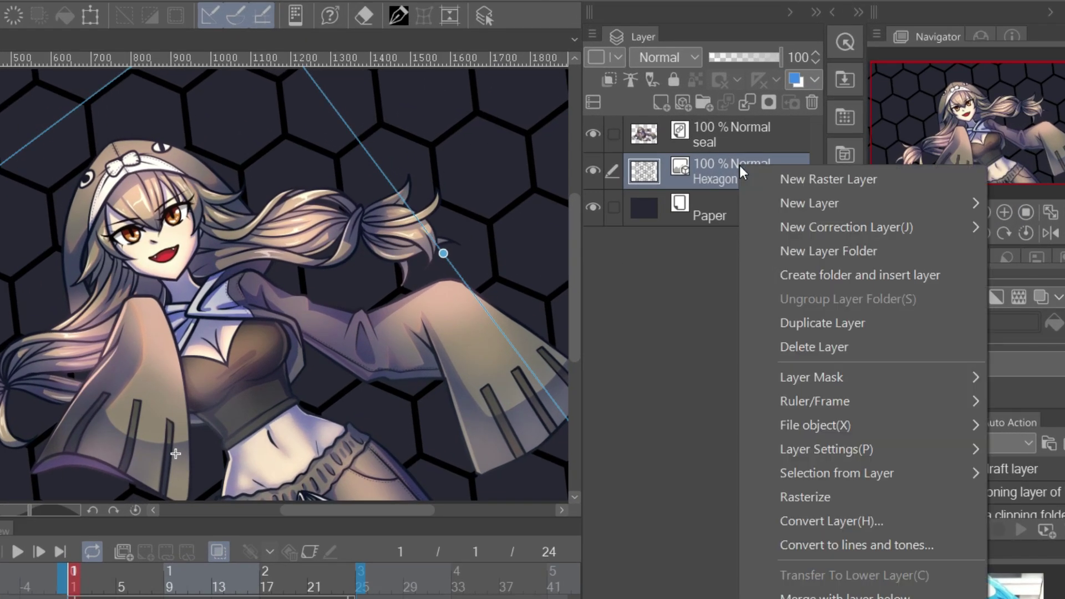
pyautogui.moveTo(817, 475)
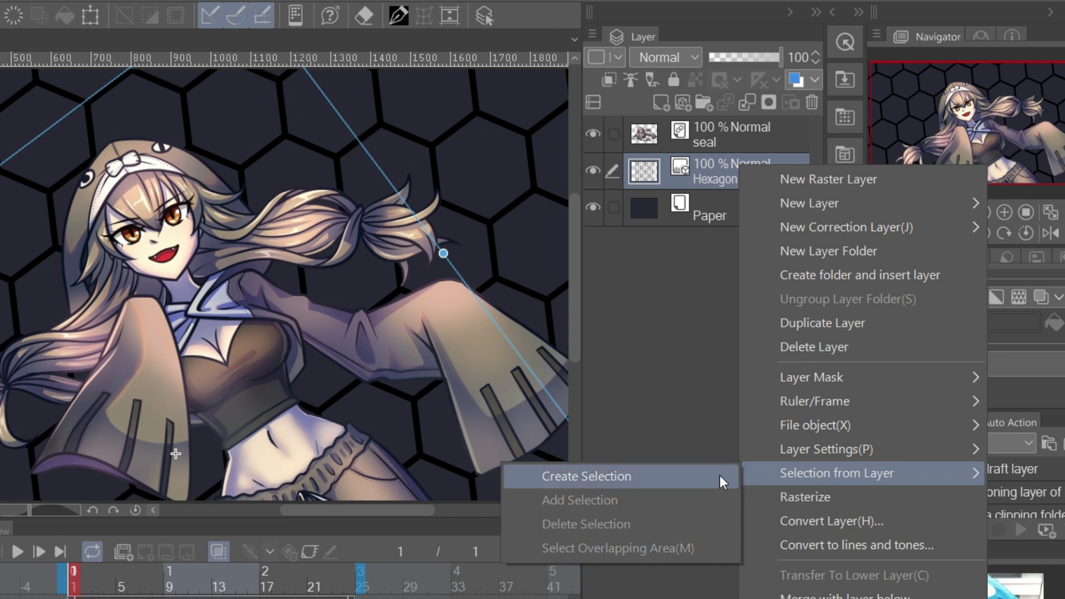
pyautogui.click(697, 477)
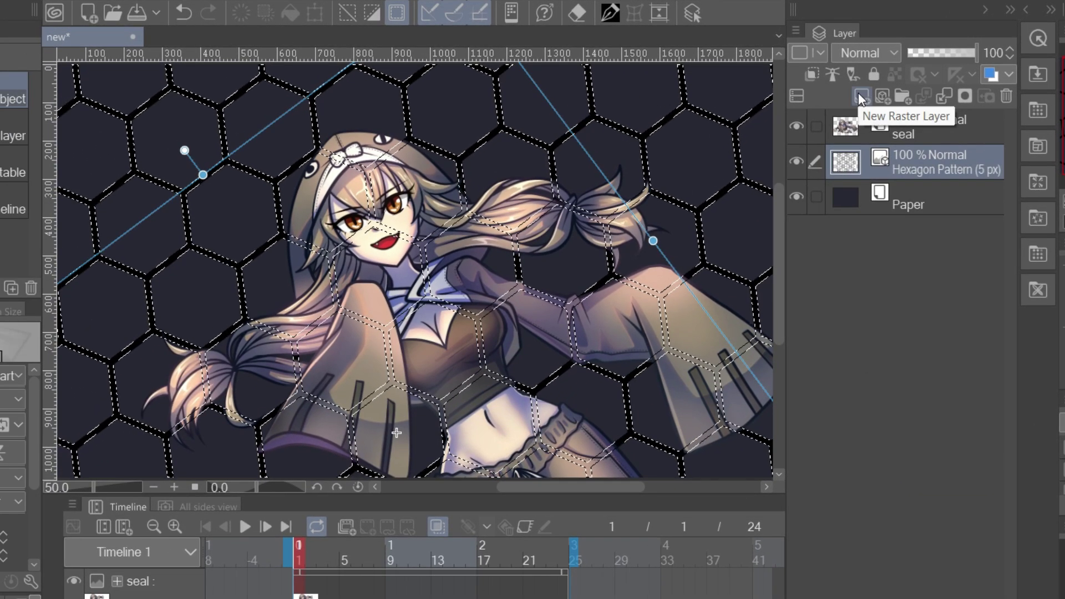
pyautogui.click(861, 99)
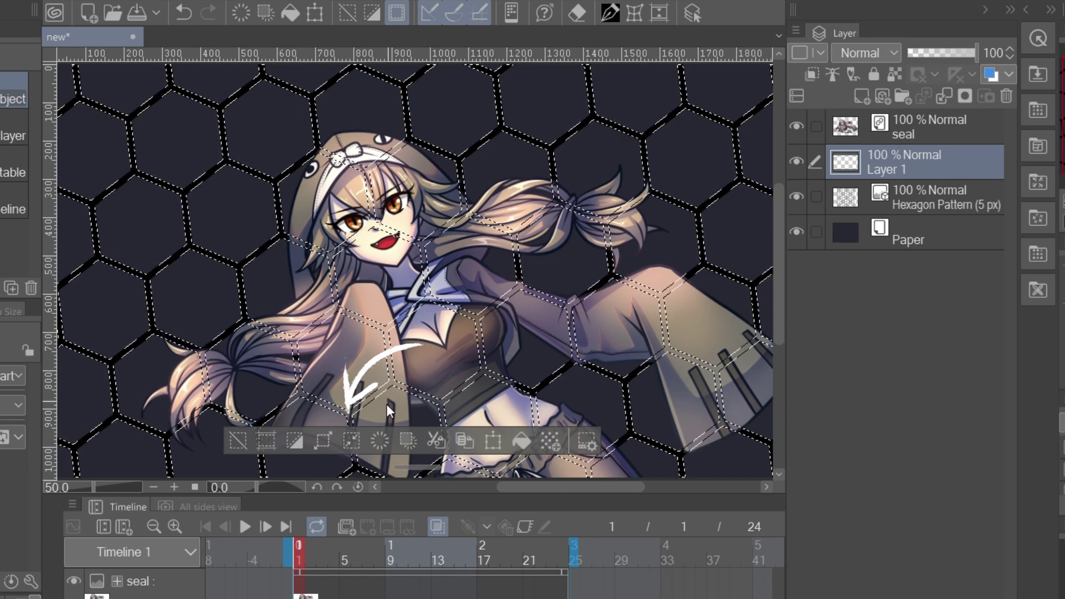
# Step: Shrink the hexagon selection by 3 px, including at the canvas edge, and clear the selection
pyautogui.click(351, 440)
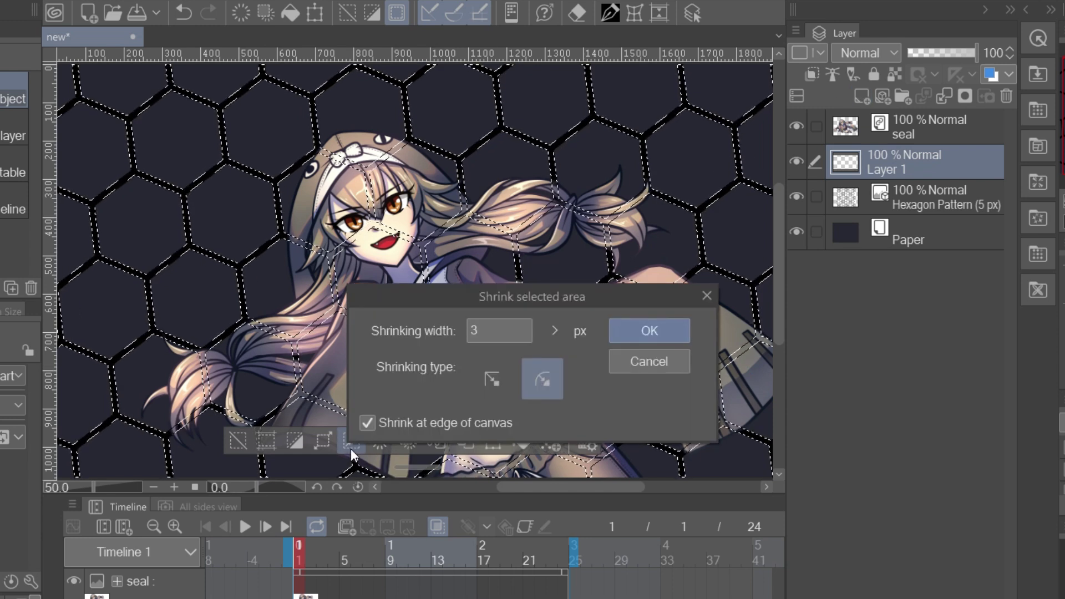
pyautogui.click(626, 336)
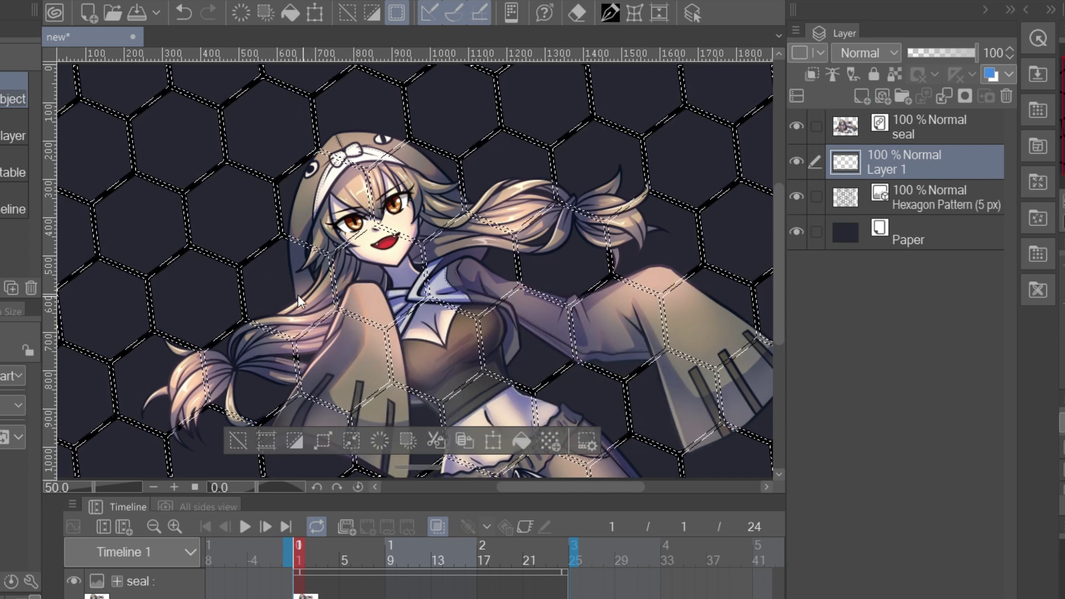
pyautogui.hotkey('ctrl', 'd')
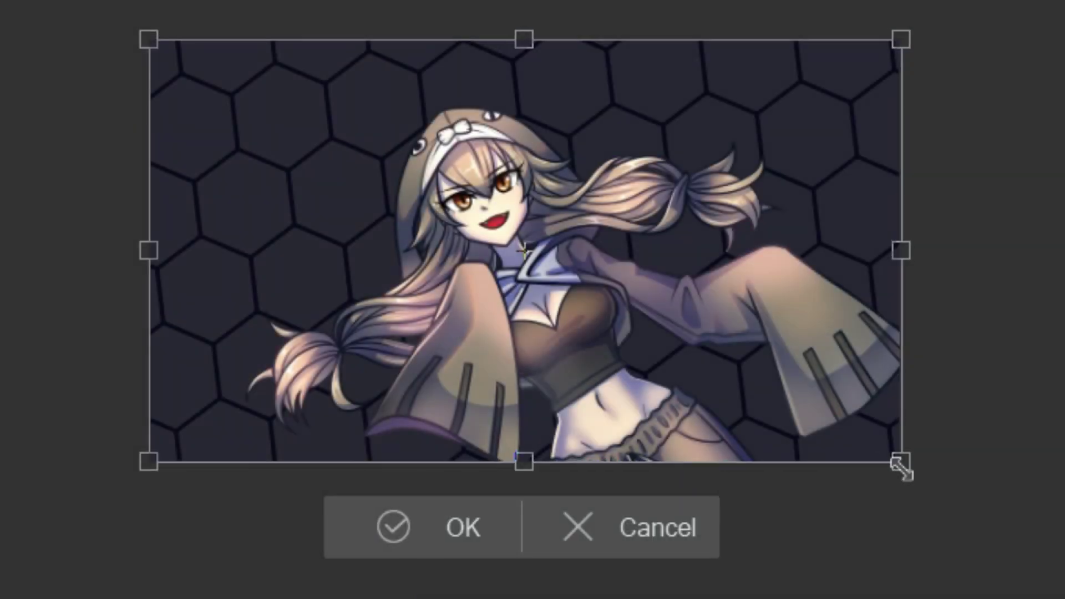
# Step: Shift the slightly enlarged hexagon line layer upward and apply the transformation
pyautogui.moveTo(759, 139); pyautogui.dragTo(753, 128)
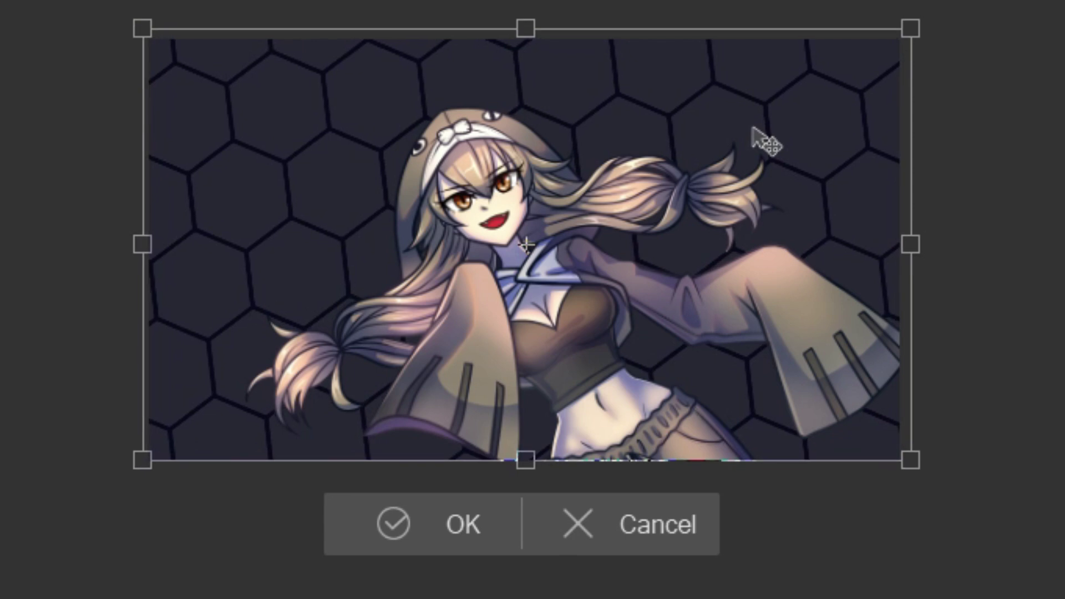
pyautogui.press('Return')
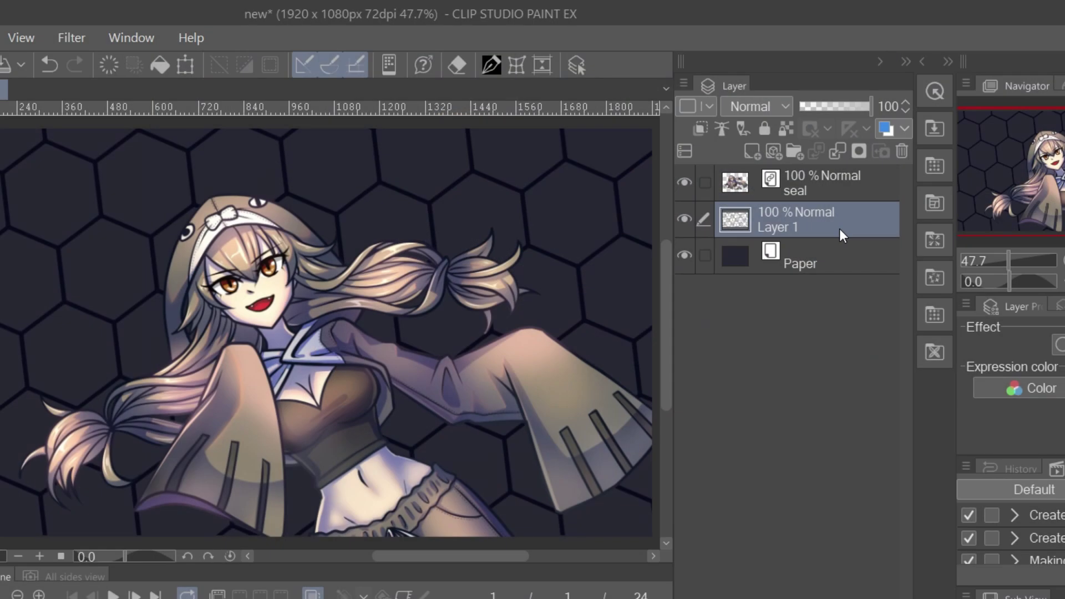
# Step: Duplicate the hexagon line layer and apply a Gaussian blur of strength 60.91 to the copy
pyautogui.moveTo(809, 224); pyautogui.dragTo(757, 147)
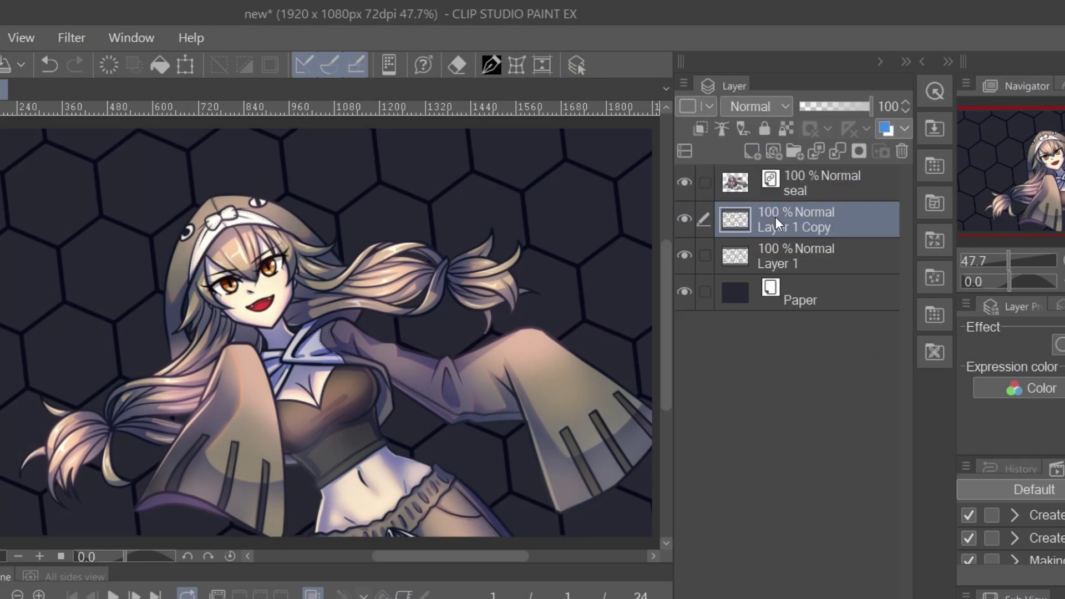
pyautogui.click(67, 41)
pyautogui.moveTo(91, 68)
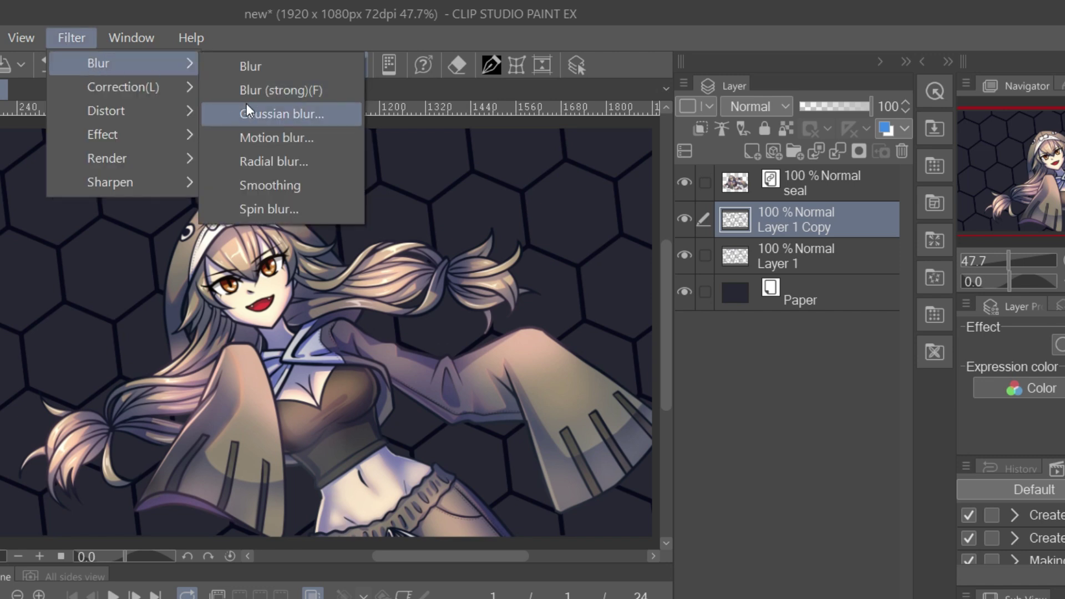
pyautogui.click(254, 109)
pyautogui.click(596, 253)
pyautogui.moveTo(516, 255); pyautogui.dragTo(562, 253)
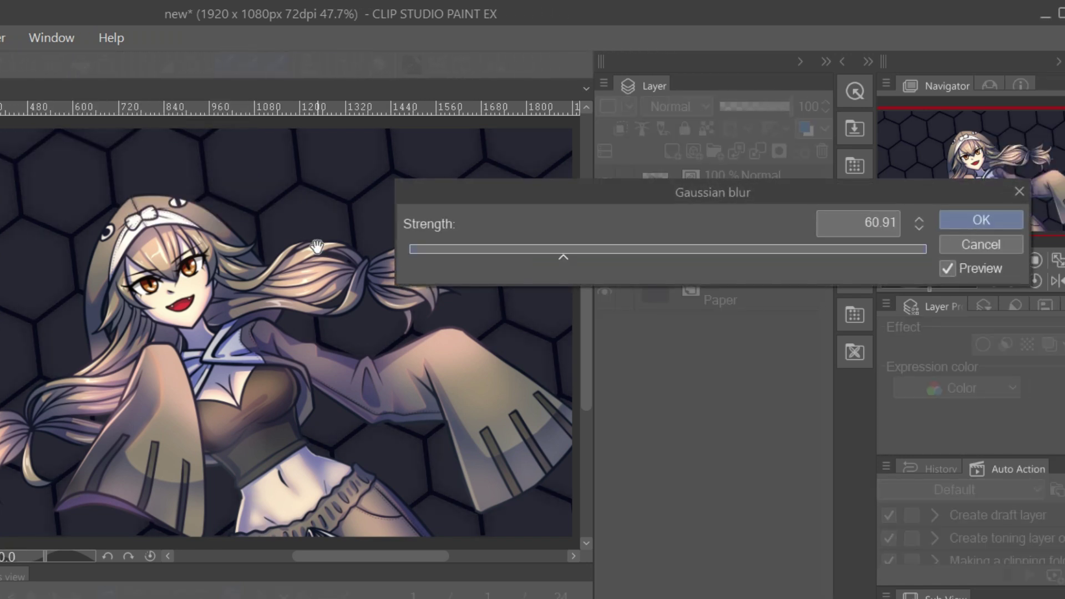
pyautogui.press('Return')
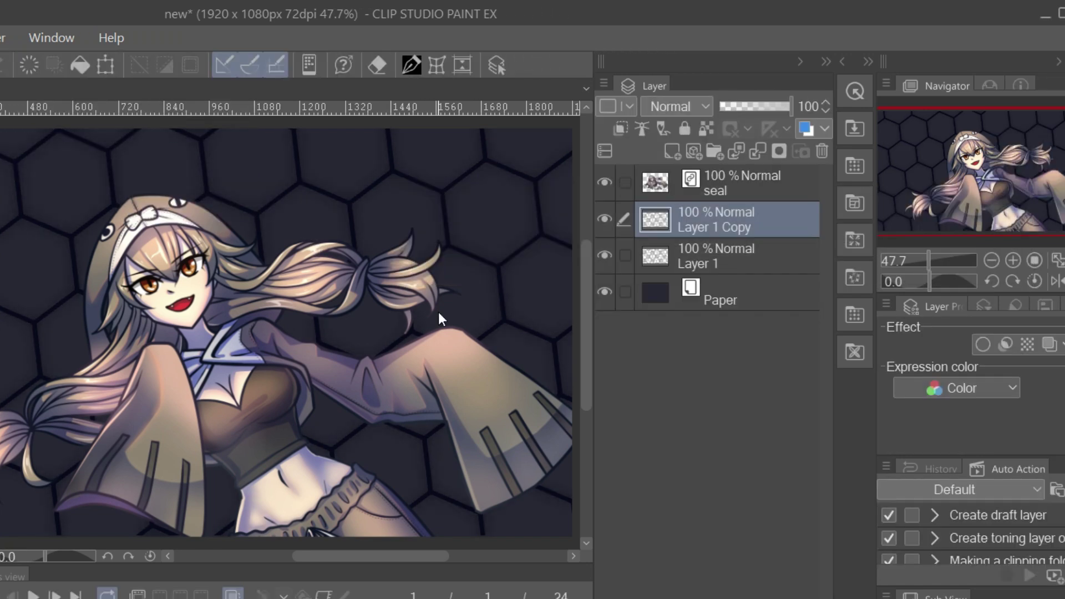
# Step: Group both hexagon line layers into a new folder named "dark bg" and collapse it
pyautogui.keyDown('ctrl'); pyautogui.click(721, 262); pyautogui.keyUp('ctrl')
pyautogui.click(716, 150)
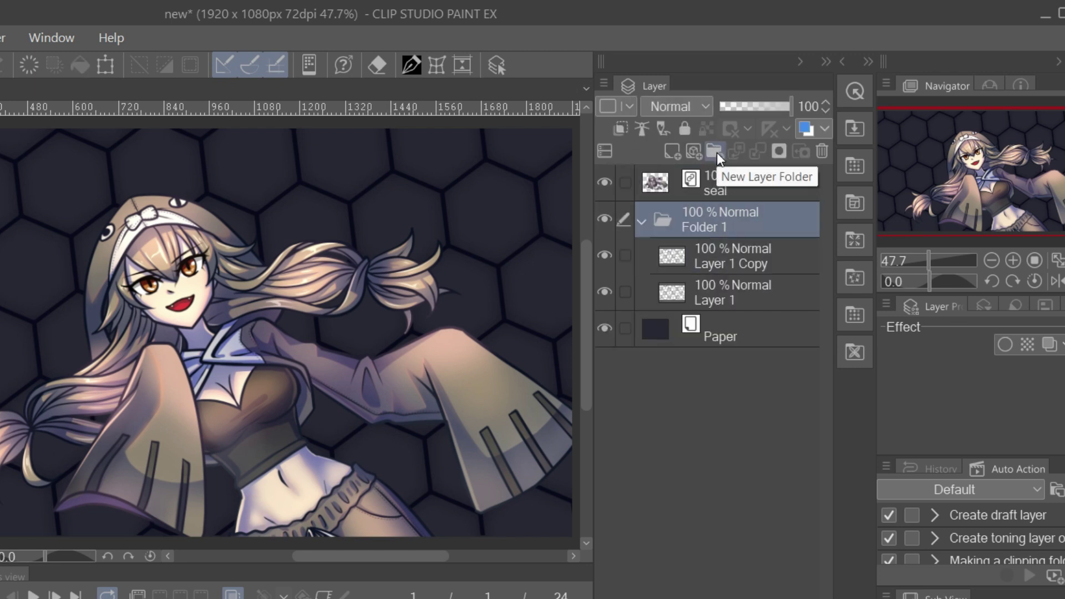
pyautogui.click(643, 221)
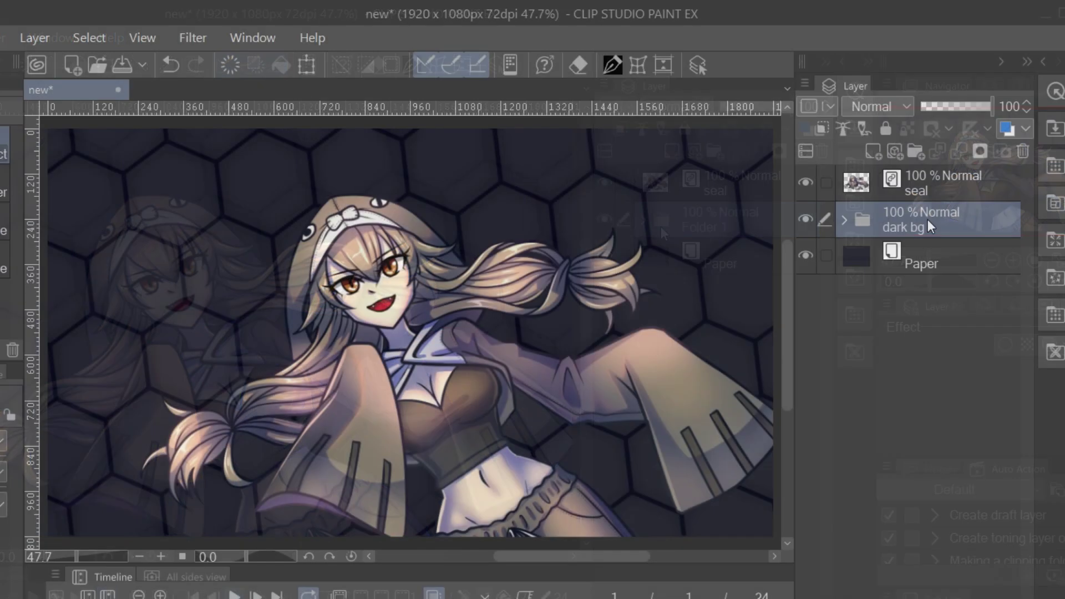
# Step: Duplicate the dark bg folder, hide the original and rename the copy "light bg"
pyautogui.moveTo(928, 218); pyautogui.dragTo(909, 201)
pyautogui.click(805, 256)
pyautogui.doubleClick(921, 226)
pyautogui.write('light bg')
pyautogui.press('Return')
# Step: Lock transparent pixels on both layers in the light bg folder and fill their hexagon lines with light cyan
pyautogui.click(843, 220)
pyautogui.click(952, 295)
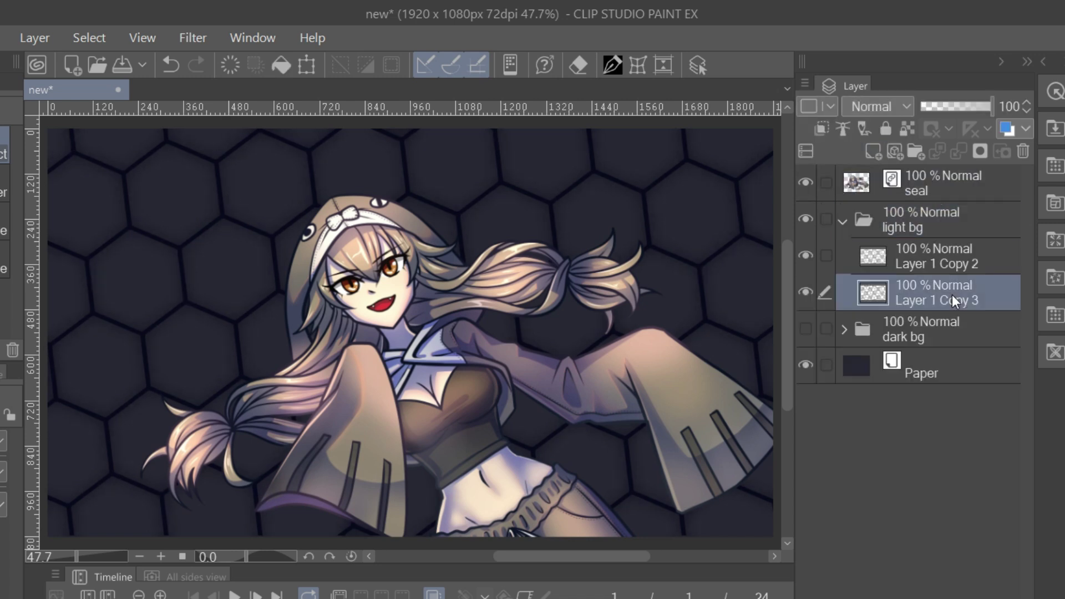
pyautogui.click(907, 128)
pyautogui.hotkey('alt', 'BackSpace')
pyautogui.moveTo(930, 251); pyautogui.dragTo(925, 287)
pyautogui.click(908, 128)
pyautogui.hotkey('alt', 'BackSpace')
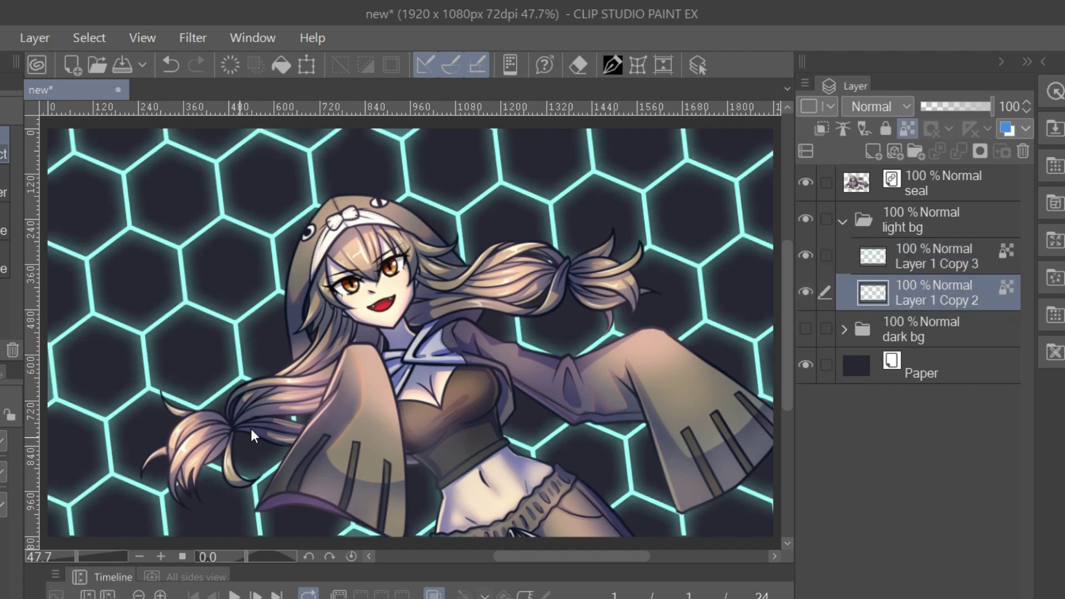
# Step: Compare the glowing and dark backgrounds by hiding and showing the light bg folder
pyautogui.scroll(1, 355, 391)
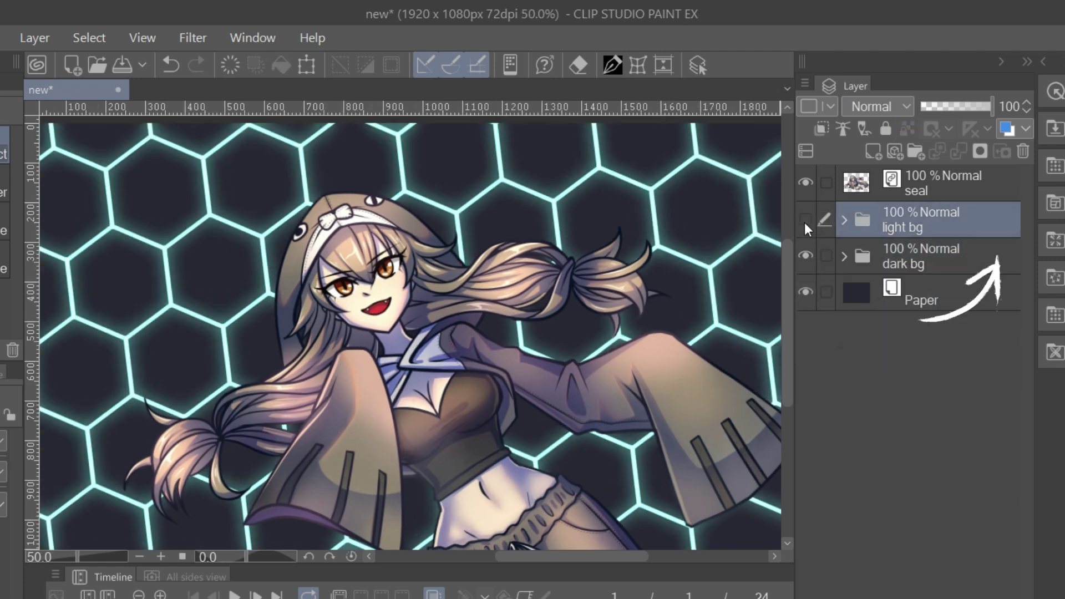
pyautogui.click(805, 220)
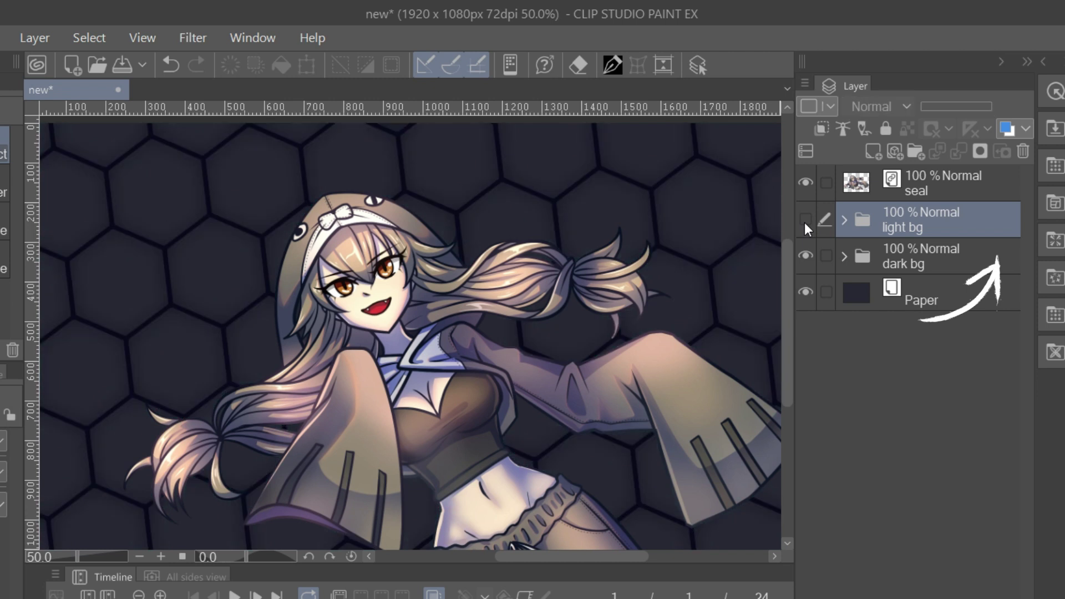
pyautogui.click(805, 220)
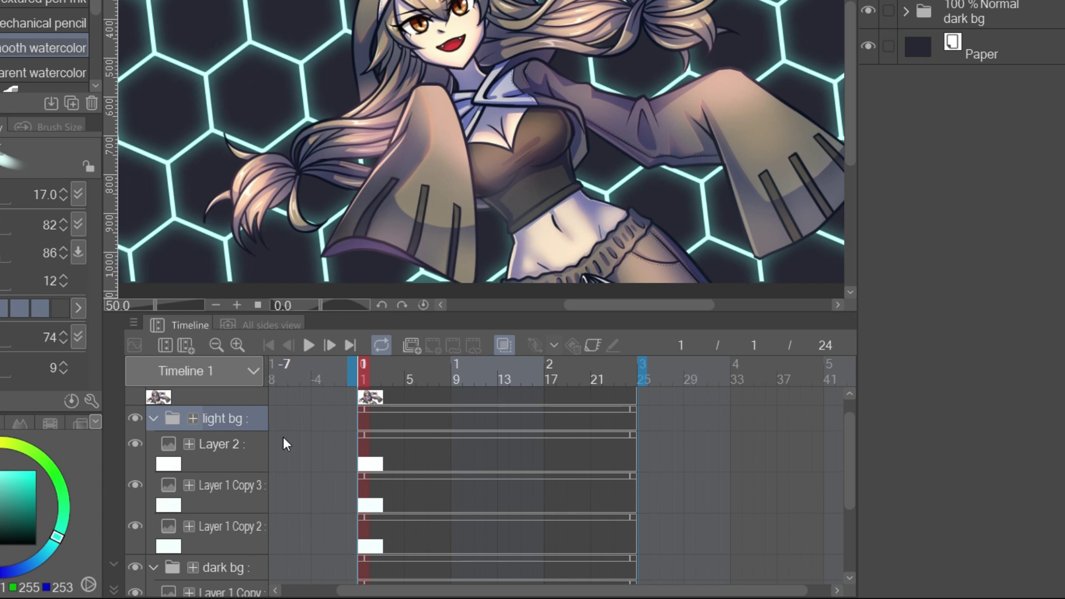
# Step: Collapse both background folders in the timeline, enable keyframes on light bg and reveal its opacity track
pyautogui.click(152, 420)
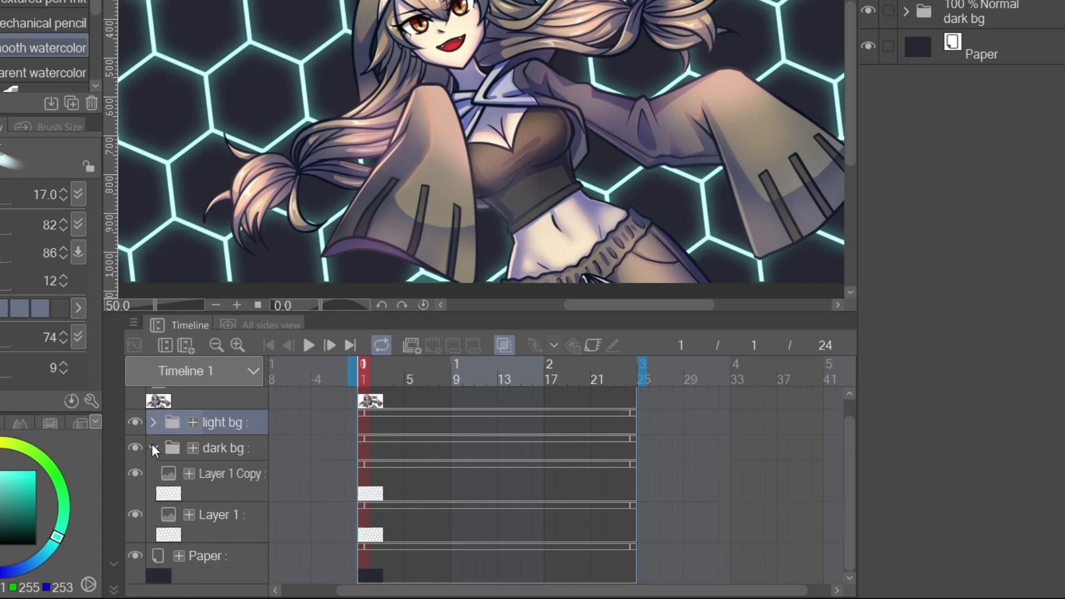
pyautogui.click(152, 450)
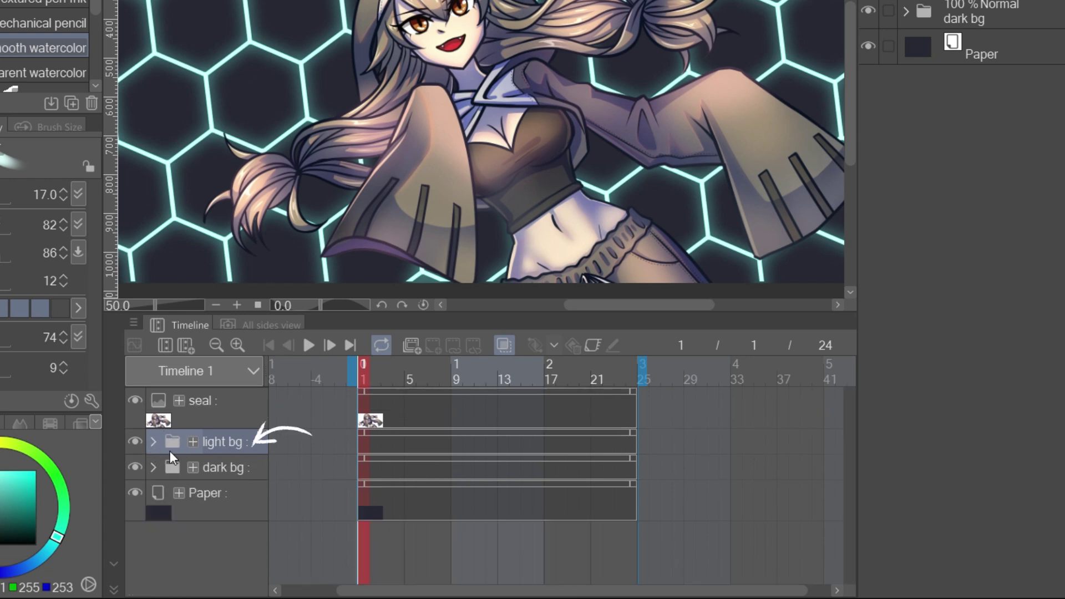
pyautogui.click(590, 347)
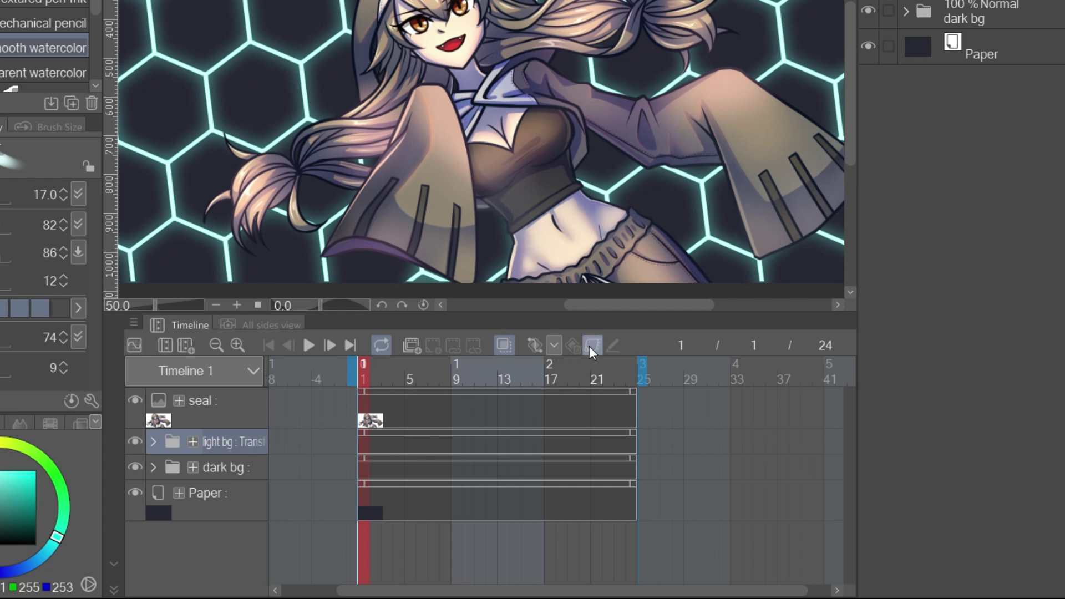
pyautogui.click(193, 441)
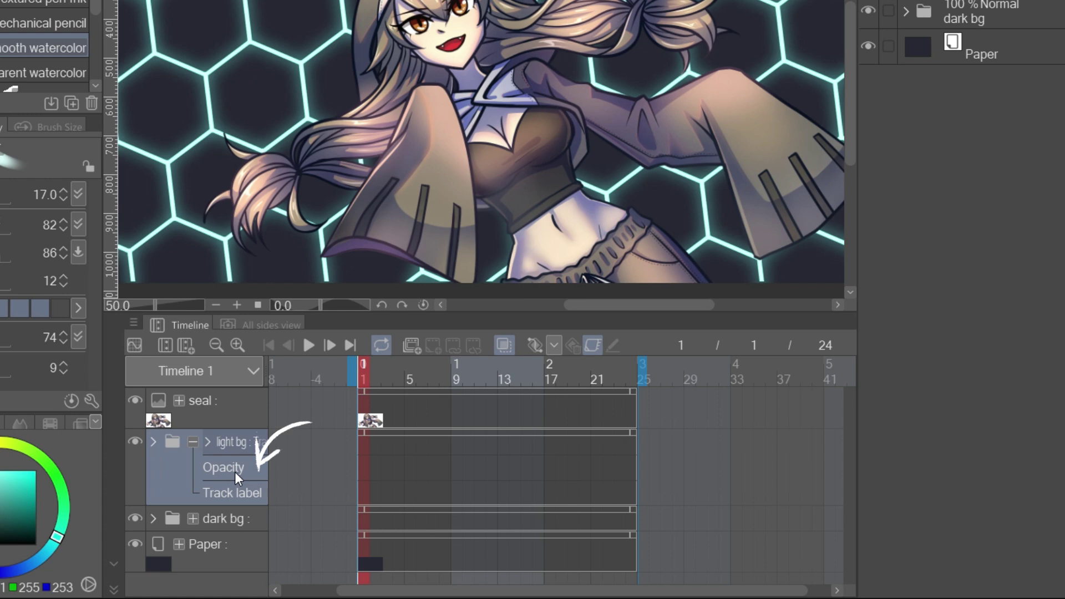
# Step: Add opacity keyframes of 0% to the light bg folder at frames 9 and 17
pyautogui.click(454, 468)
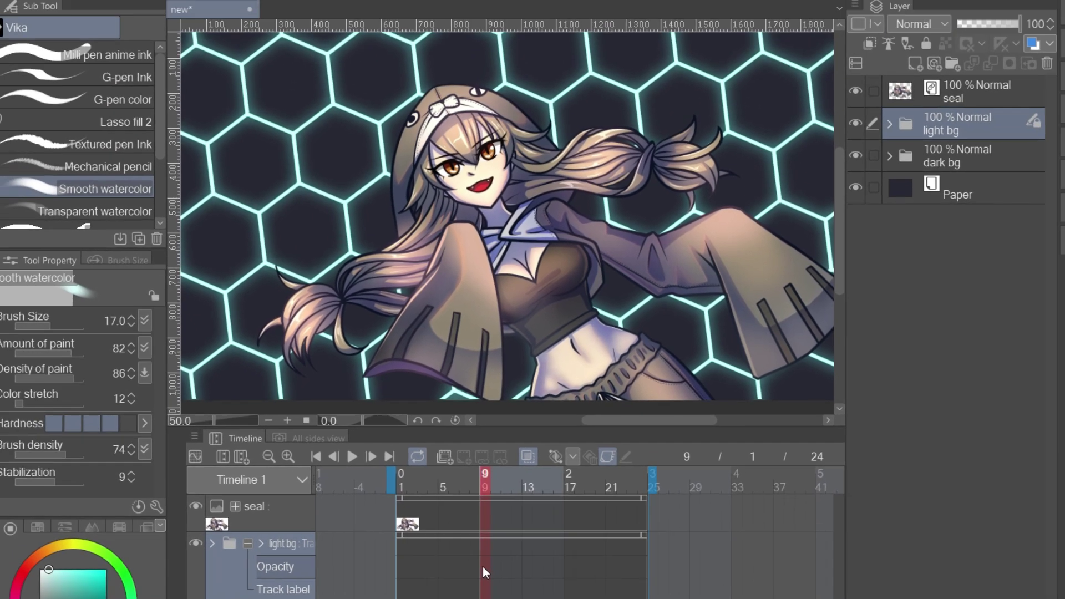
pyautogui.moveTo(990, 30); pyautogui.dragTo(959, 28)
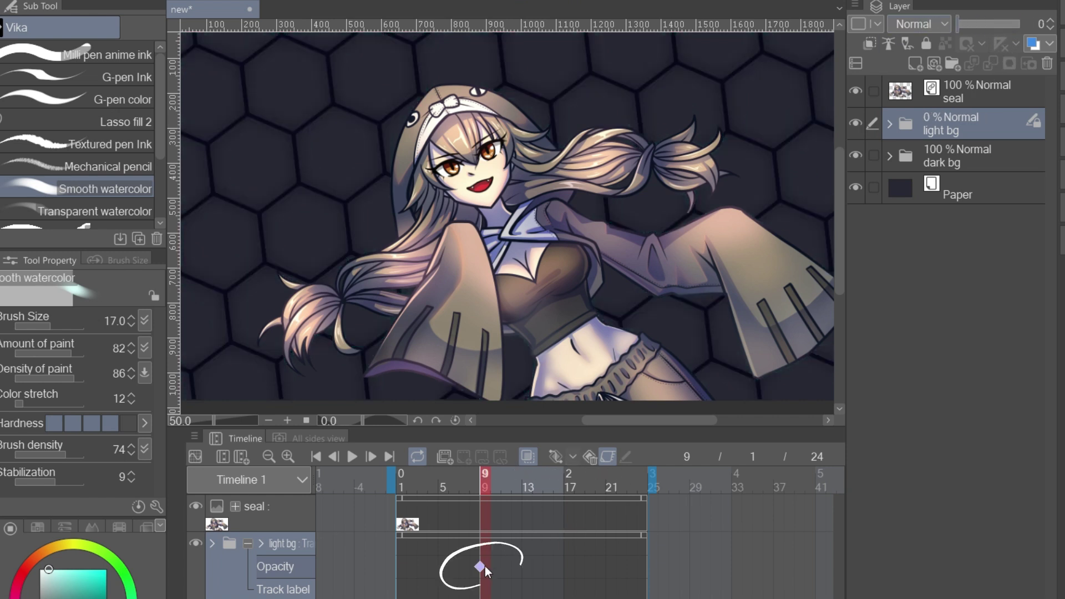
pyautogui.click(569, 573)
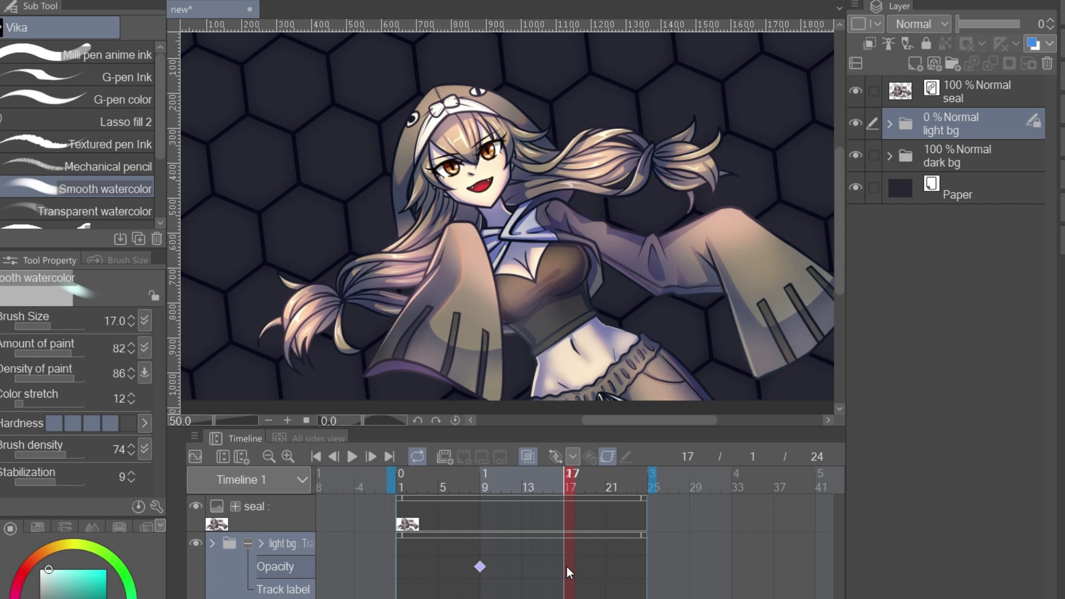
pyautogui.click(556, 457)
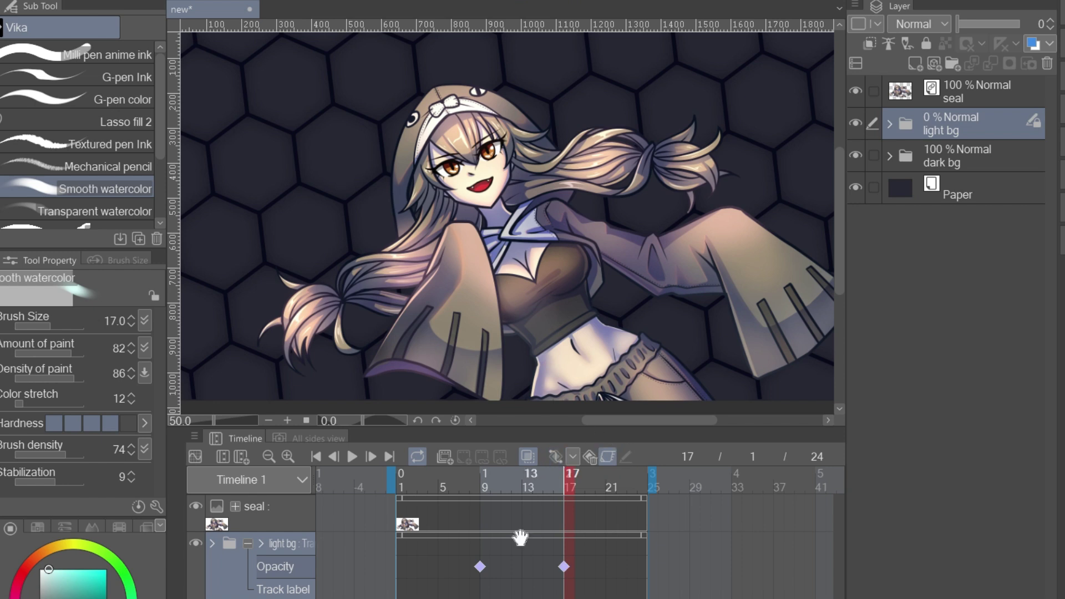
# Step: Add a 100% opacity keyframe to light bg at frame 13 and play the animation
pyautogui.click(526, 571)
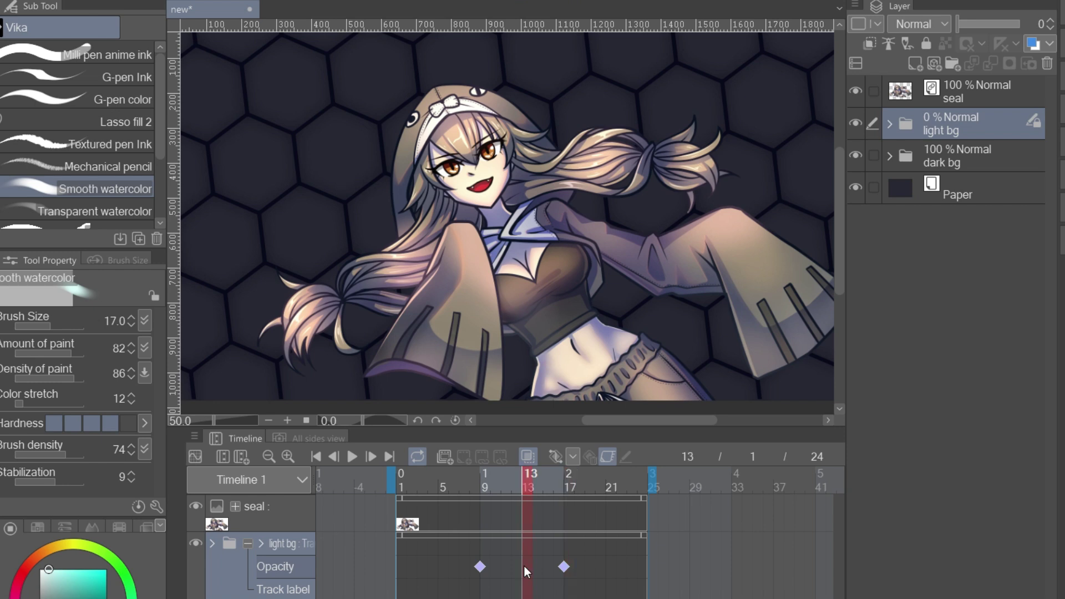
pyautogui.moveTo(963, 24); pyautogui.dragTo(1035, 27)
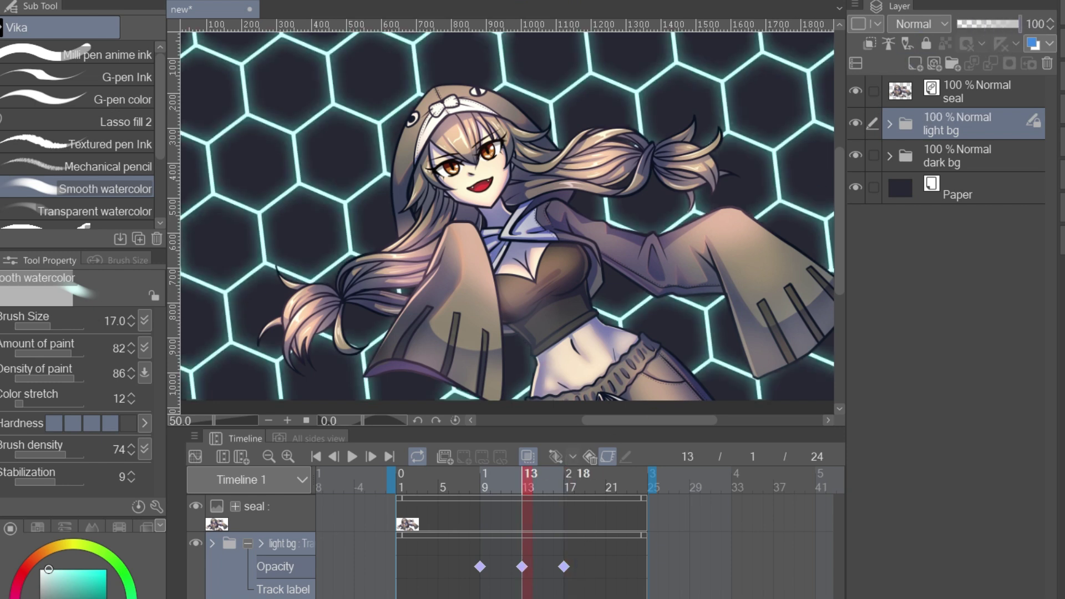
pyautogui.click(354, 461)
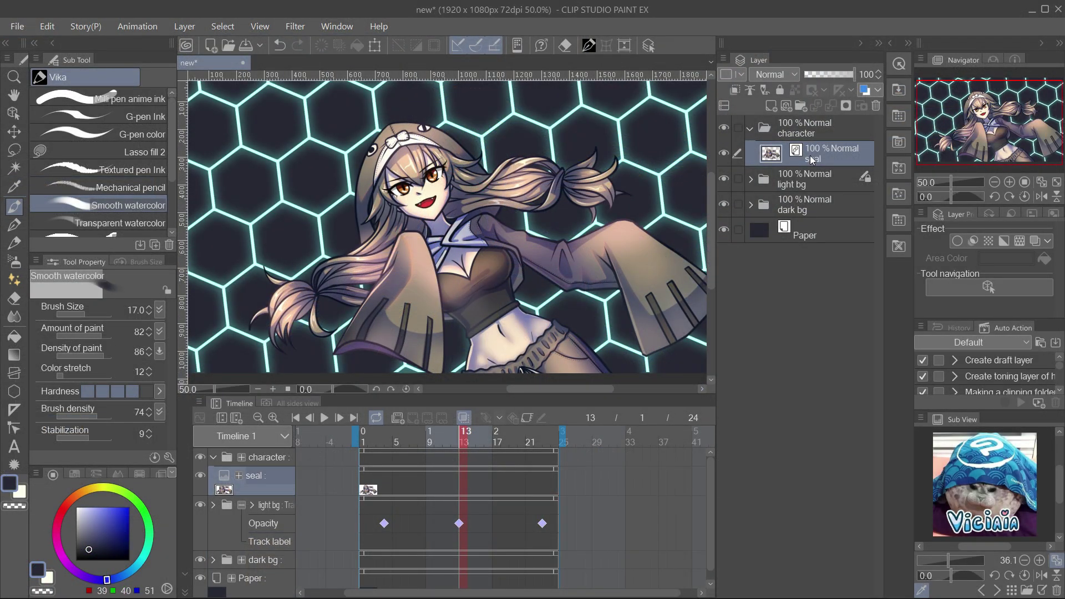
# Step: Create a selection from the seal layer and add a new raster layer above it in the character folder
pyautogui.rightClick(810, 156)
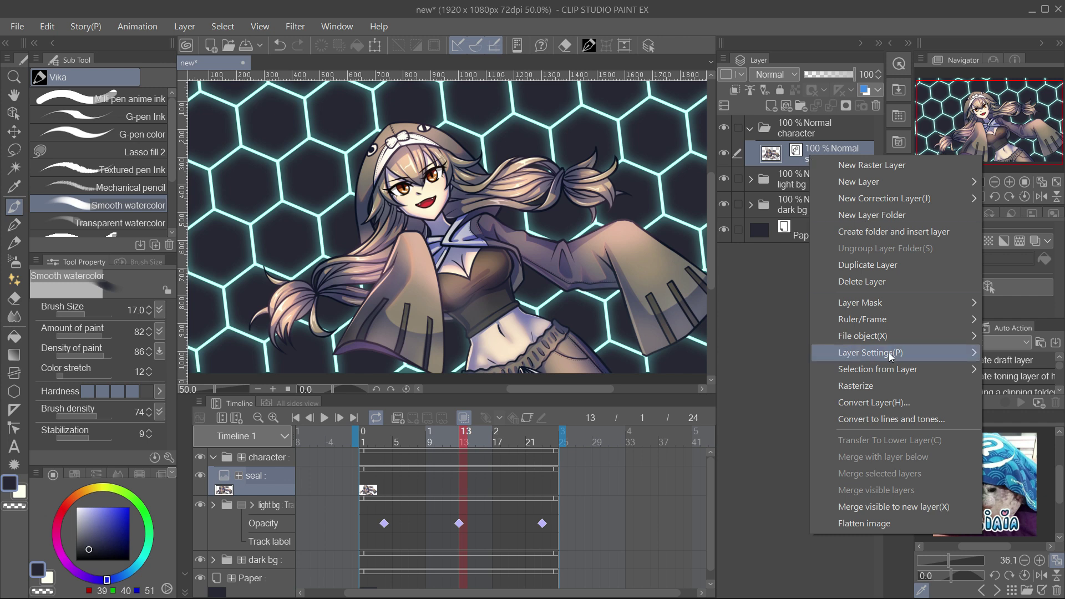
pyautogui.moveTo(896, 370)
pyautogui.click(764, 369)
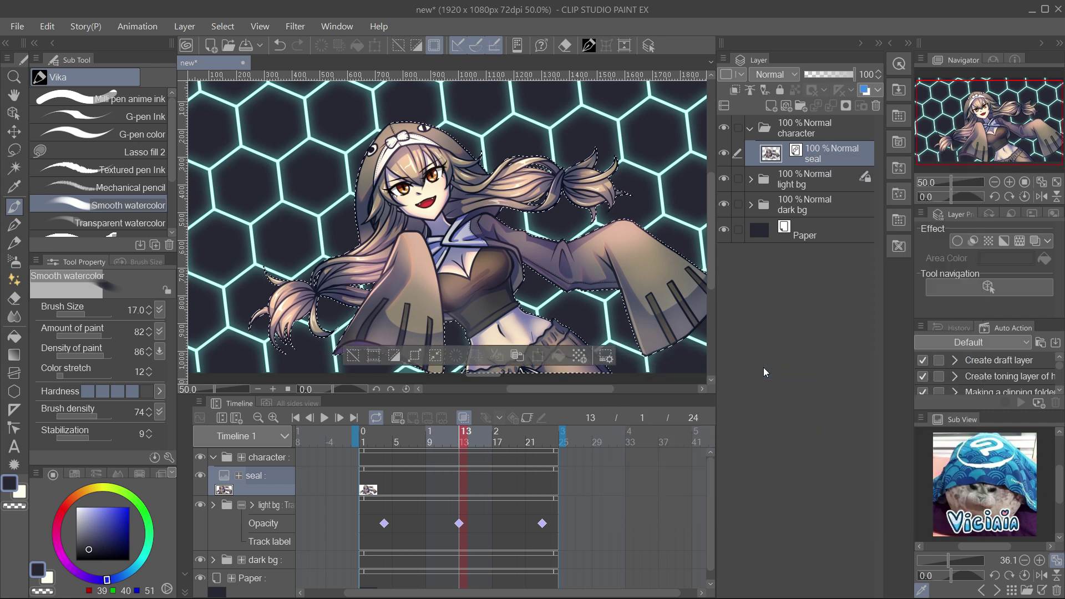
pyautogui.click(770, 105)
# Step: Outline the character selection in light cyan on its border with a 20 px line, including at the canvas edge, and deselect
pyautogui.click(140, 563)
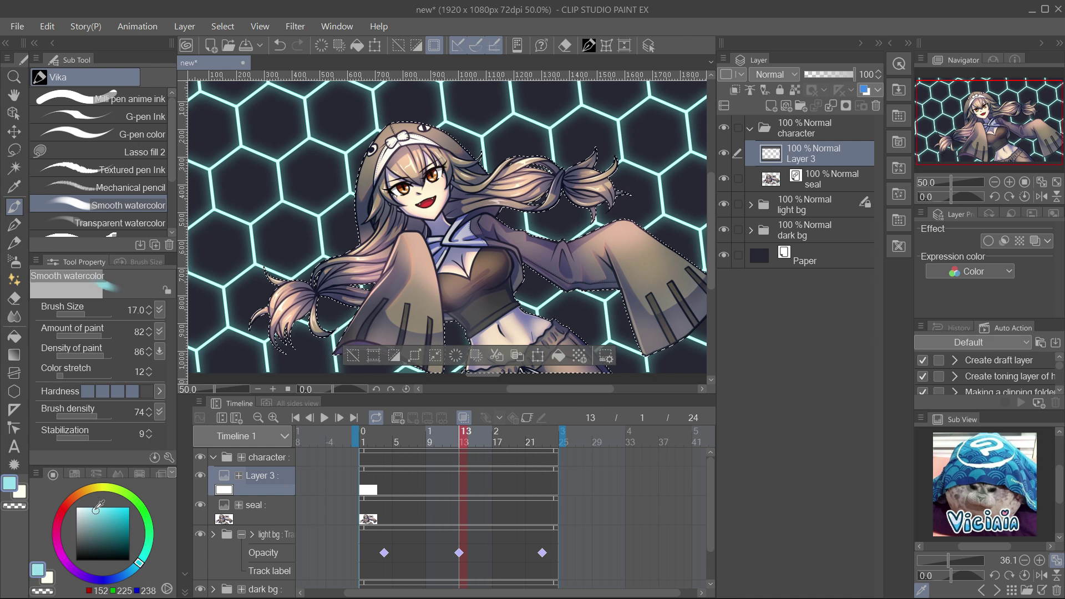
pyautogui.click(93, 507)
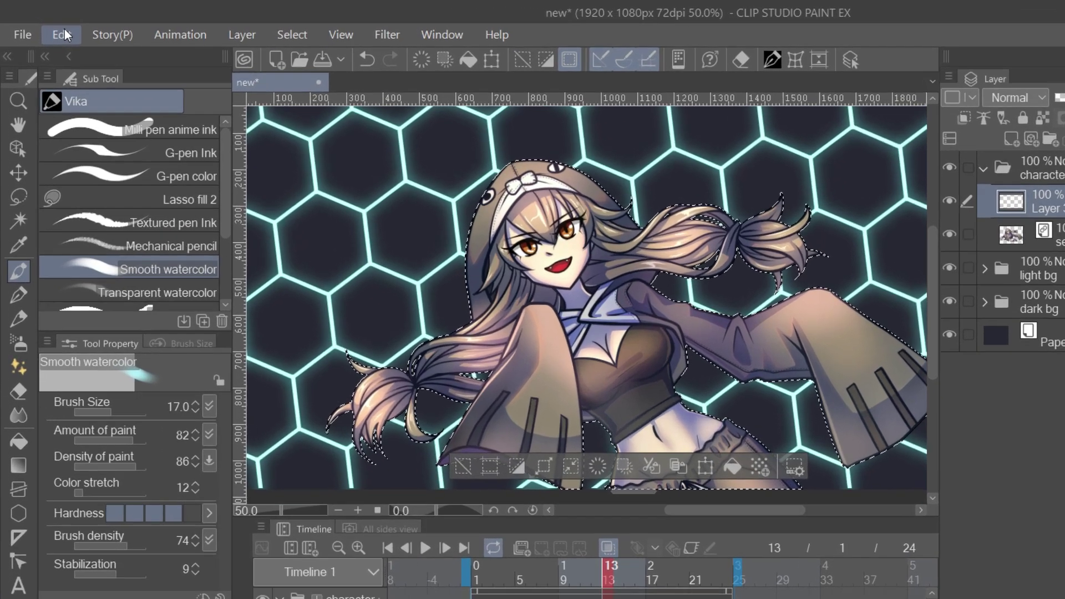
pyautogui.click(50, 27)
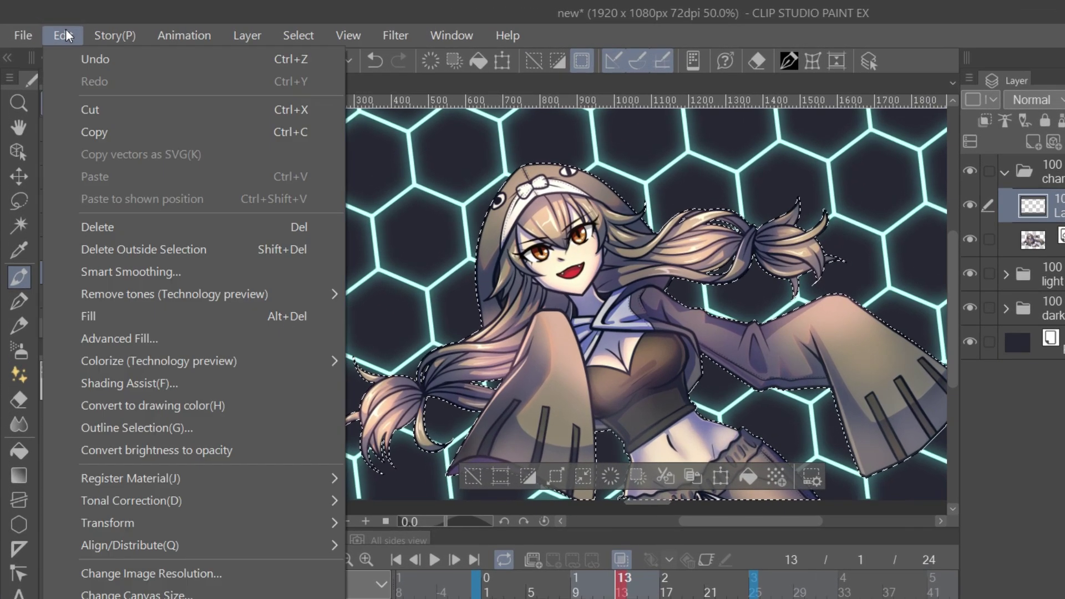
pyautogui.click(158, 428)
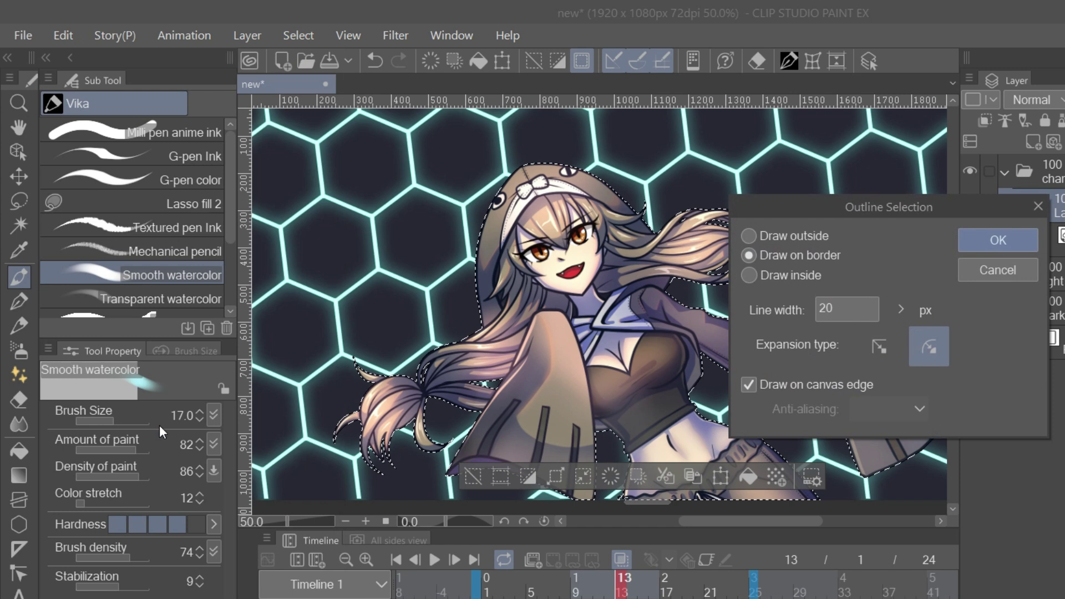
pyautogui.click(994, 235)
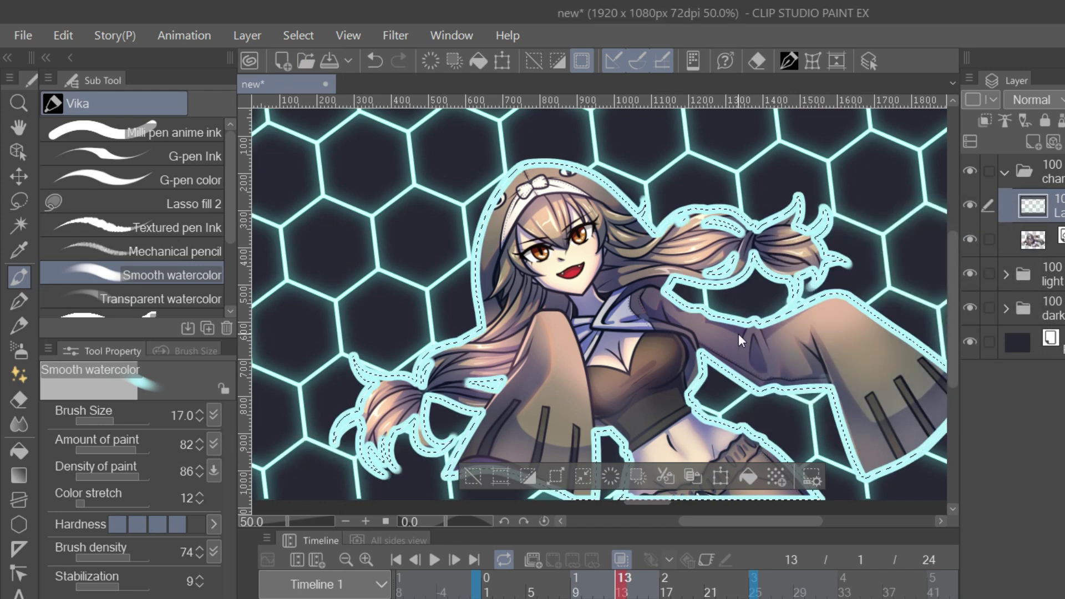
pyautogui.hotkey('ctrl', 'd')
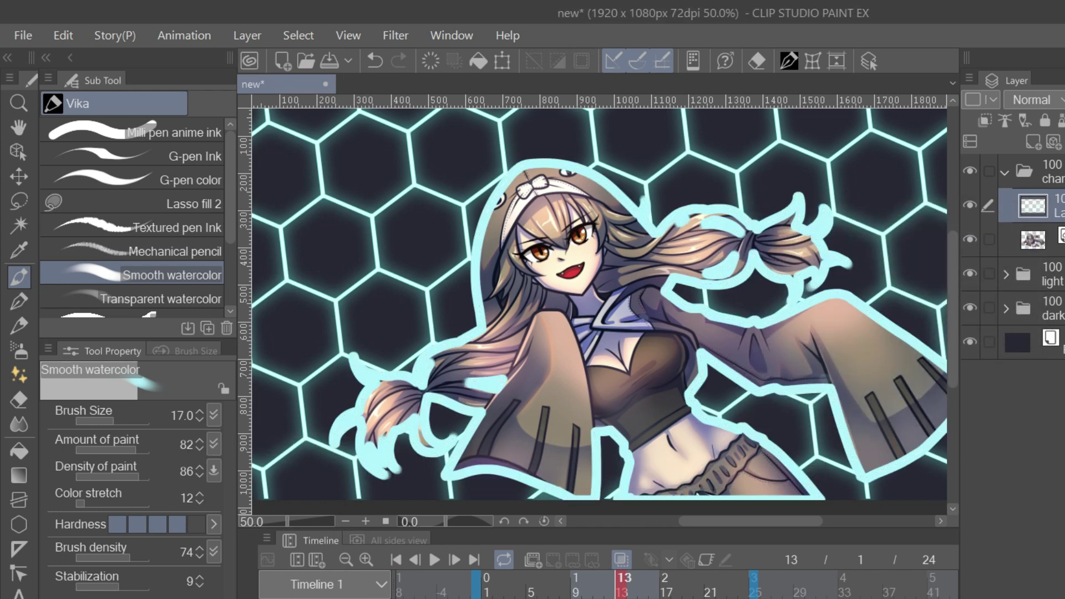
# Step: Apply a Gaussian blur to the cyan character outline and enlarge the brush size to 25
pyautogui.click(385, 37)
pyautogui.moveTo(396, 53)
pyautogui.click(592, 106)
pyautogui.moveTo(822, 241); pyautogui.dragTo(874, 230)
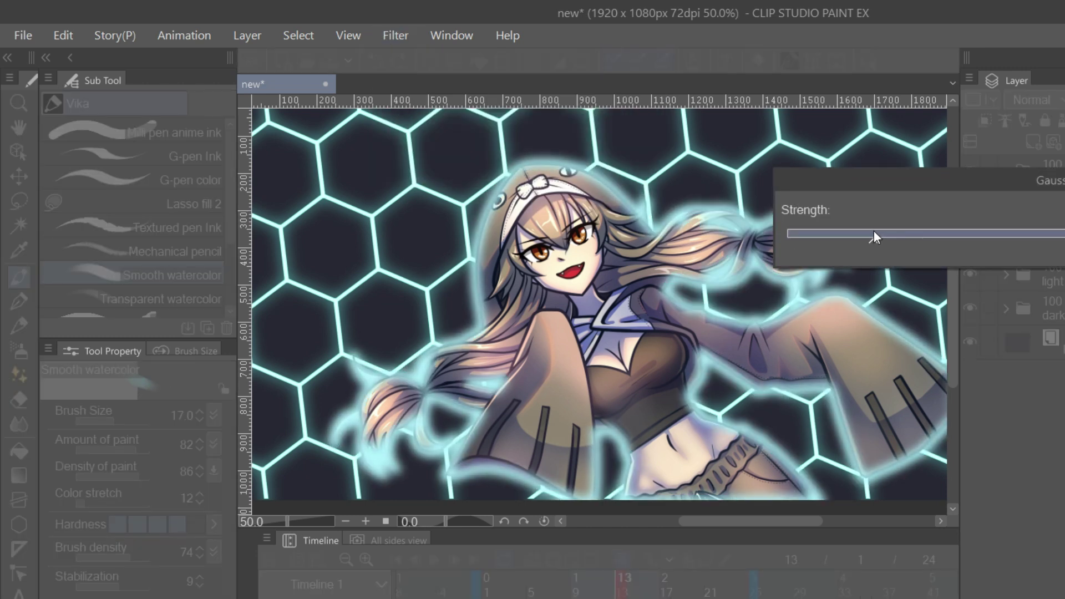
pyautogui.press('Return')
pyautogui.press(']')
pyautogui.press(']')
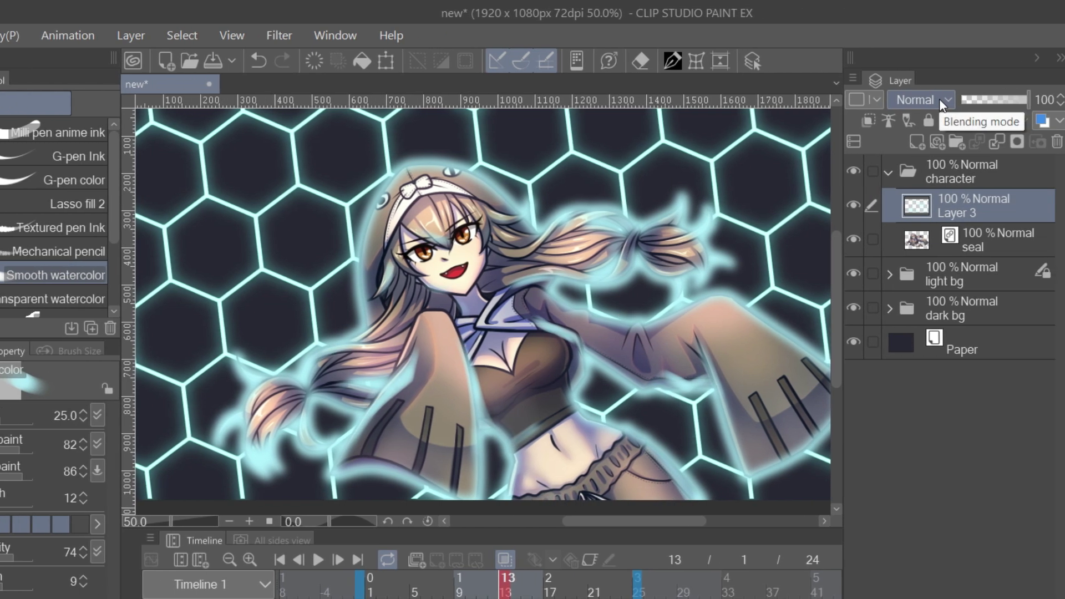
# Step: Set the outline layer to Add (Glow) at 71% opacity, clip it to the seal layer and select the seal layer
pyautogui.click(1054, 100)
pyautogui.click(859, 350)
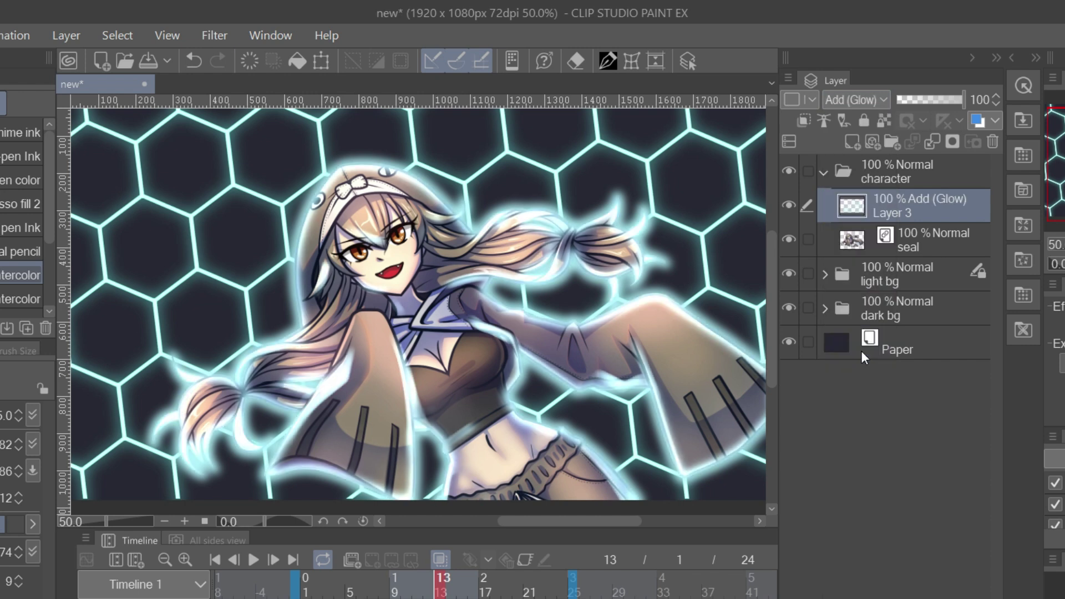
pyautogui.moveTo(933, 99); pyautogui.dragTo(944, 95)
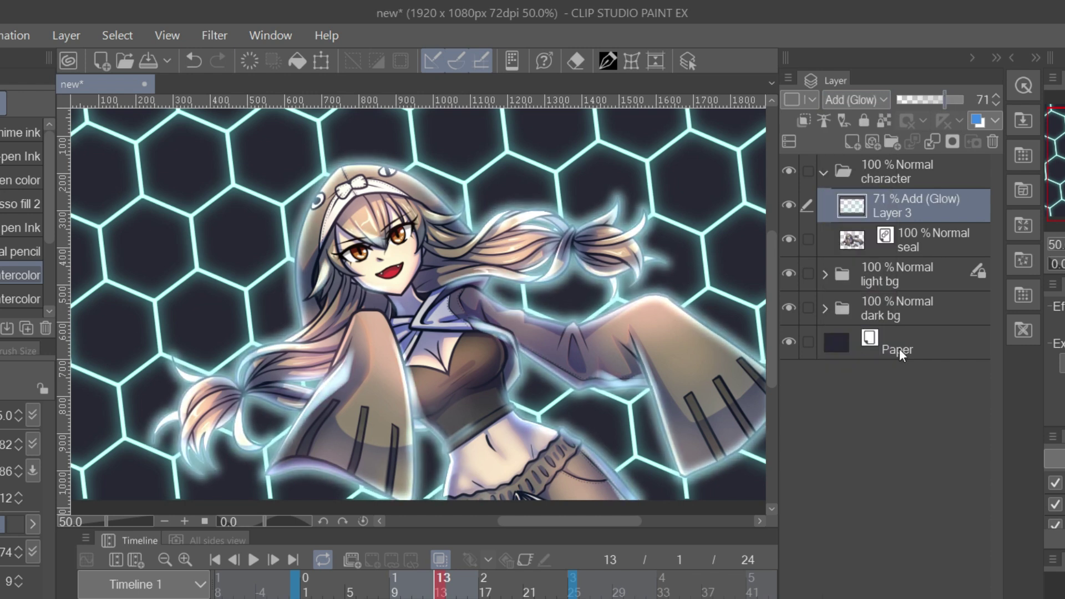
pyautogui.click(806, 121)
pyautogui.click(913, 227)
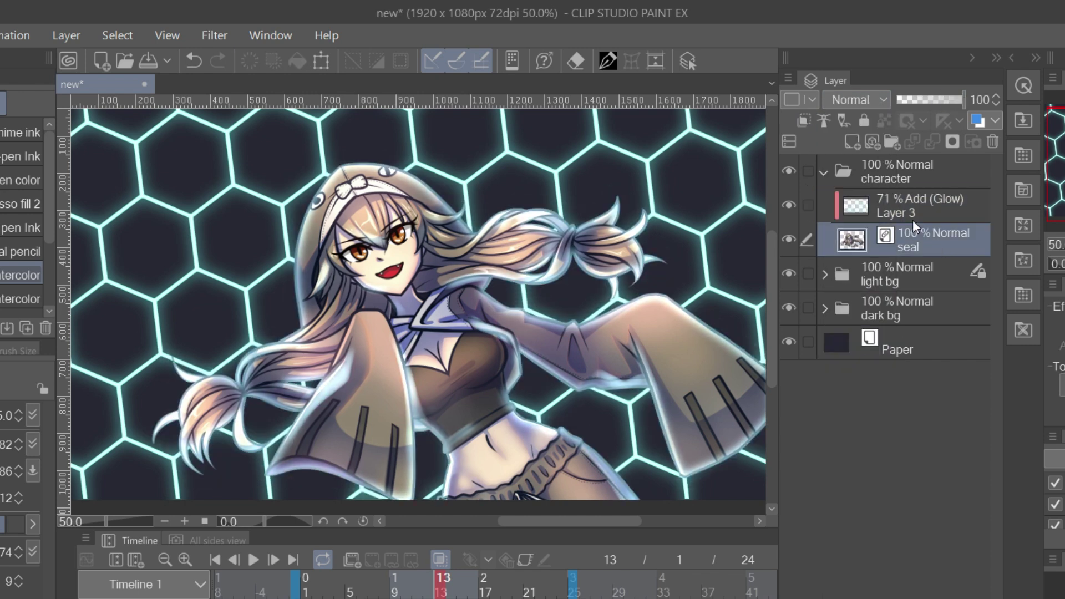
# Step: Fill a new layer clipped to the seal layer with dark navy and set it to Multiply at 33% opacity
pyautogui.click(852, 142)
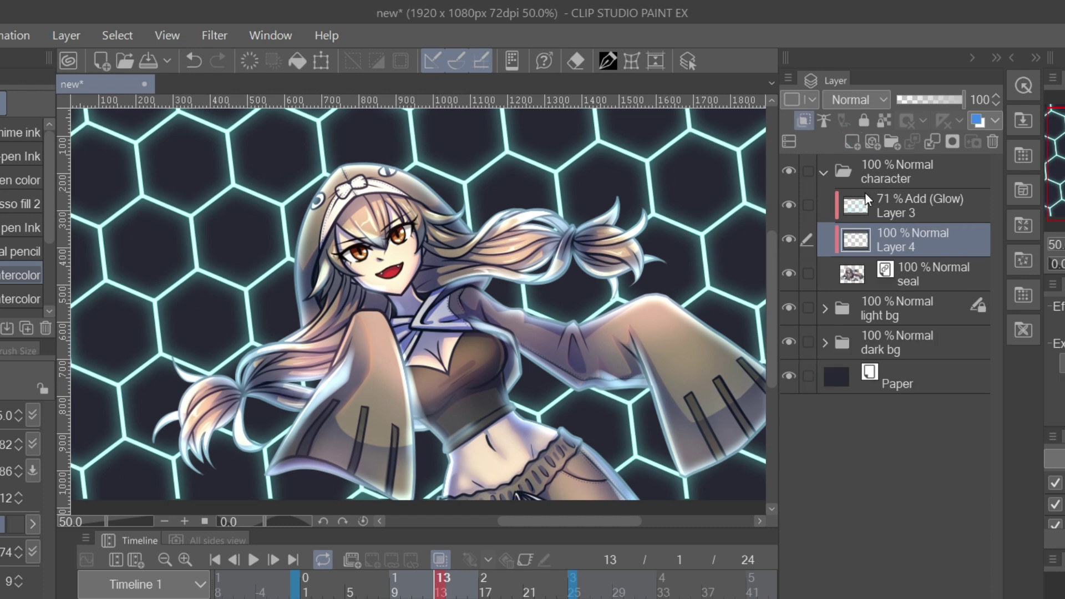
pyautogui.click(304, 53)
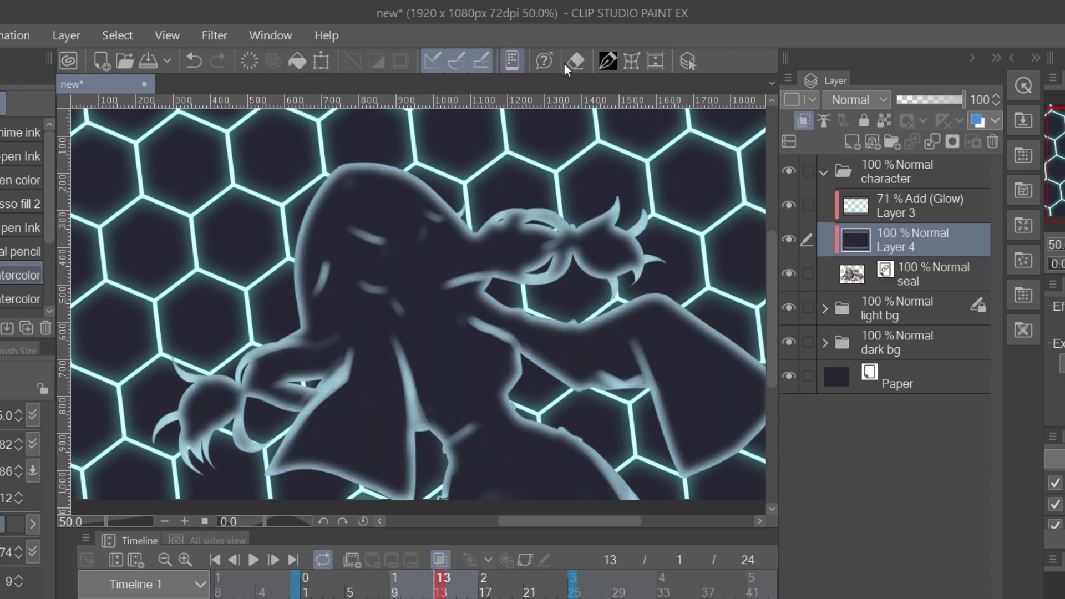
pyautogui.click(850, 101)
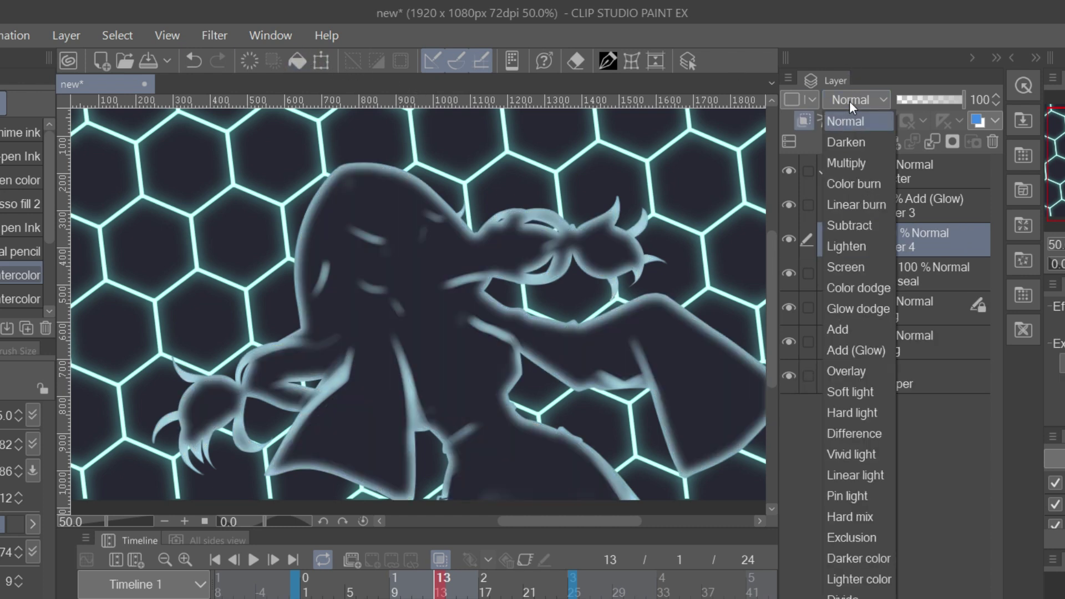
pyautogui.click(862, 161)
pyautogui.moveTo(910, 100); pyautogui.dragTo(918, 98)
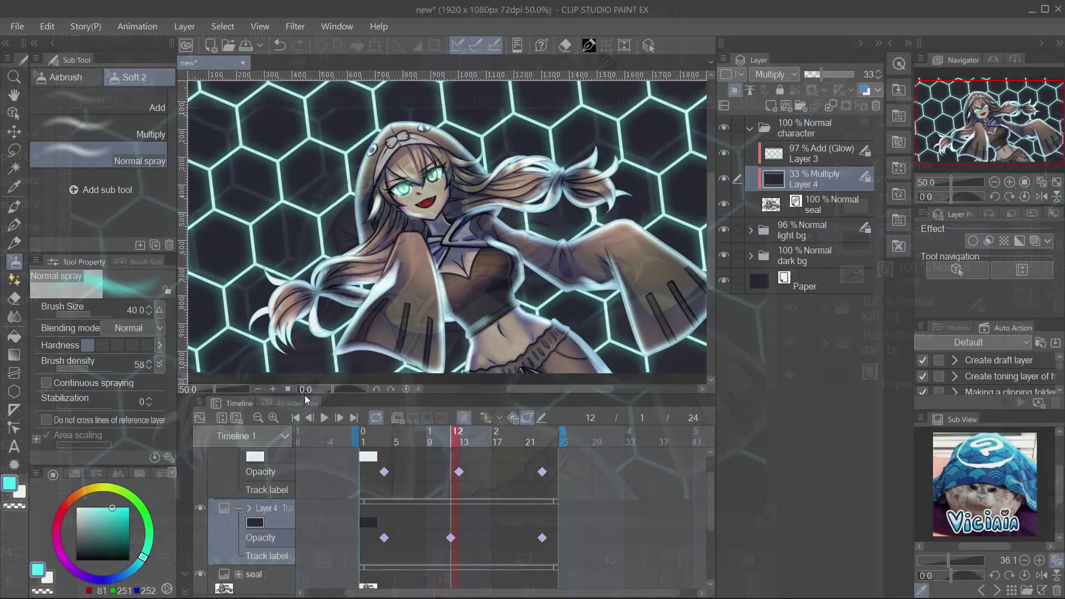
# Step: Preview the opacity animation and switch keyframes on Layer 3 off and back on, with the pen tool selected in between
pyautogui.click(323, 418)
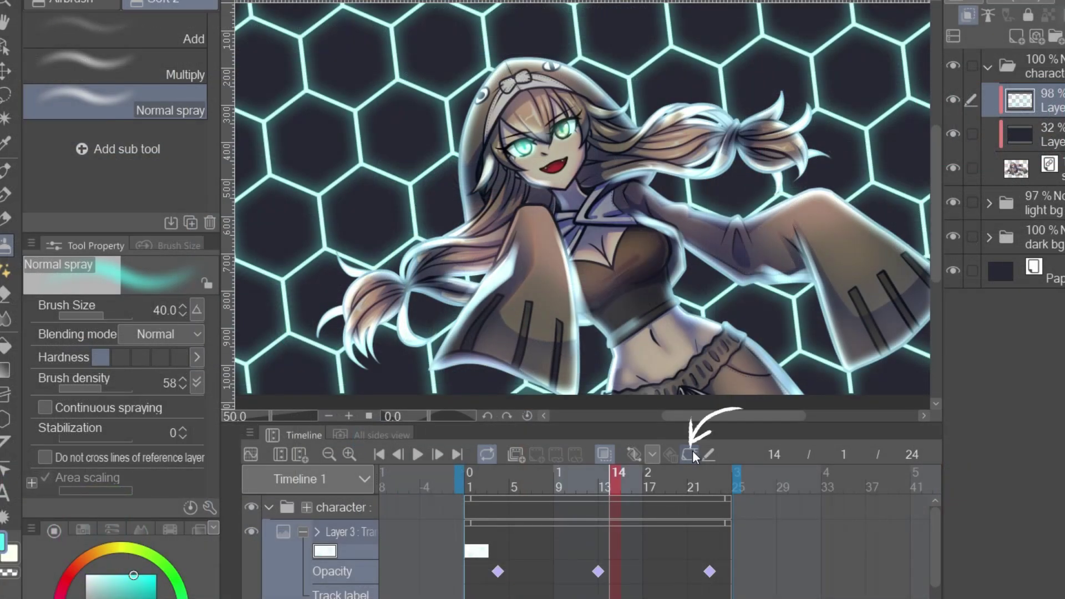
pyautogui.click(691, 454)
pyautogui.press('p')
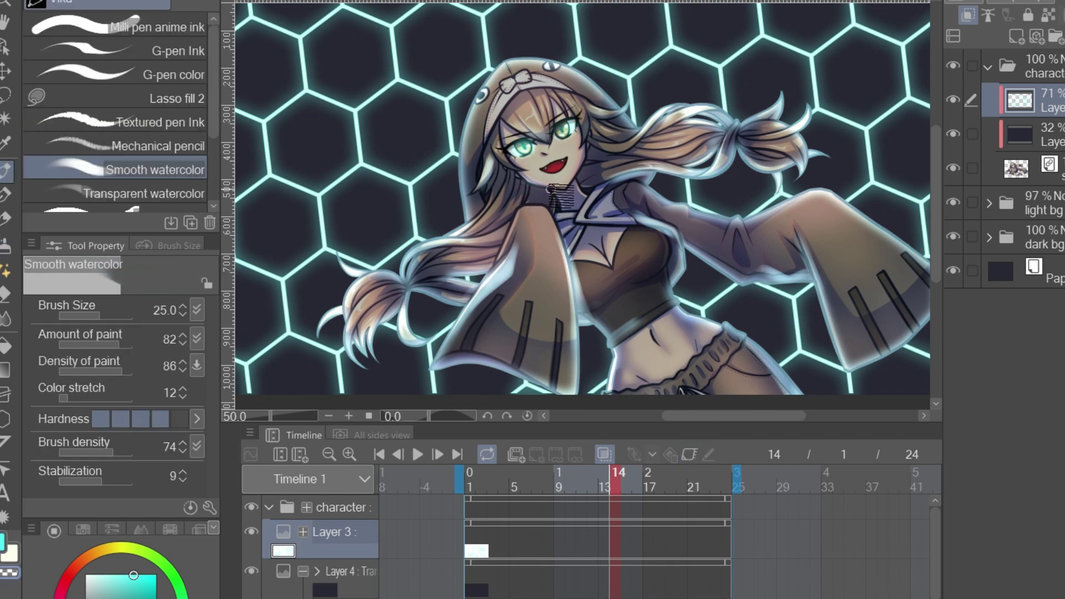
pyautogui.click(690, 455)
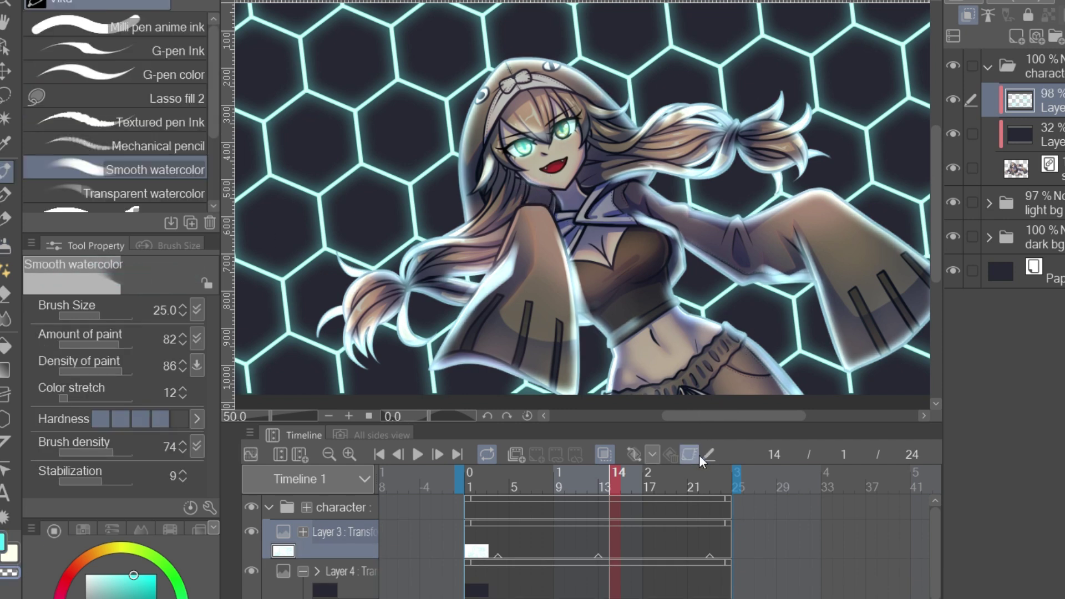
pyautogui.click(303, 532)
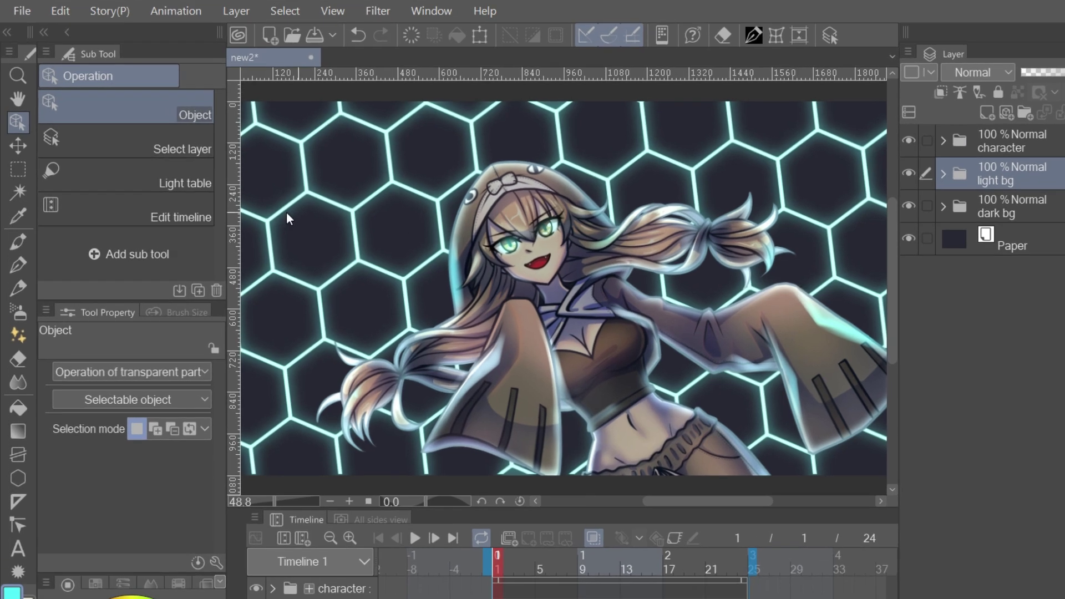
# Step: Select a slanted strip running diagonally across the full canvas height with the Polyline selection tool
pyautogui.click(12, 174)
pyautogui.click(58, 188)
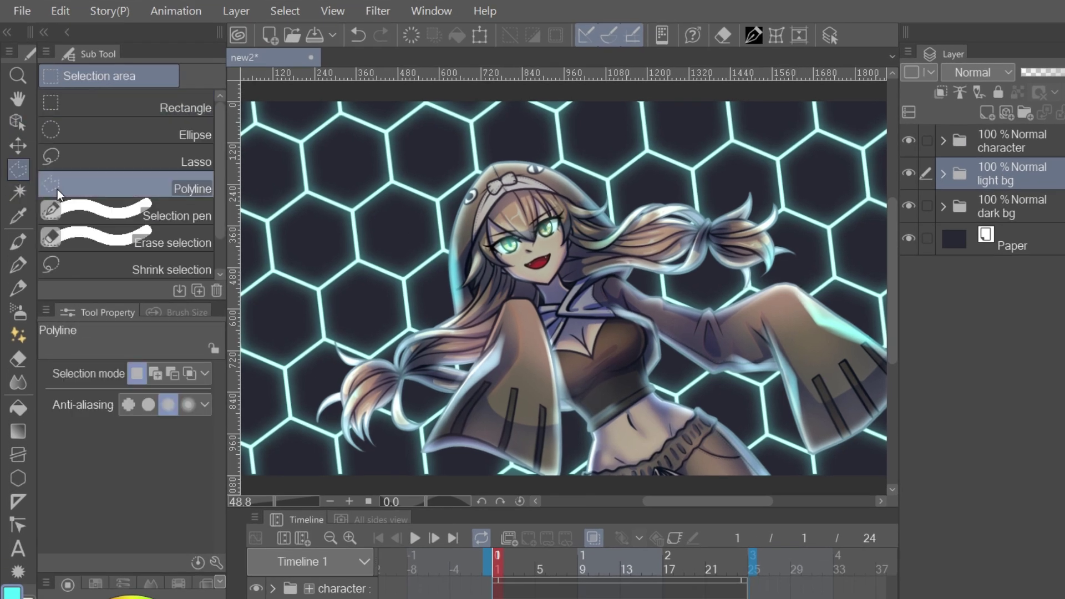
pyautogui.click(382, 92)
pyautogui.click(795, 482)
pyautogui.click(553, 89)
pyautogui.click(382, 93)
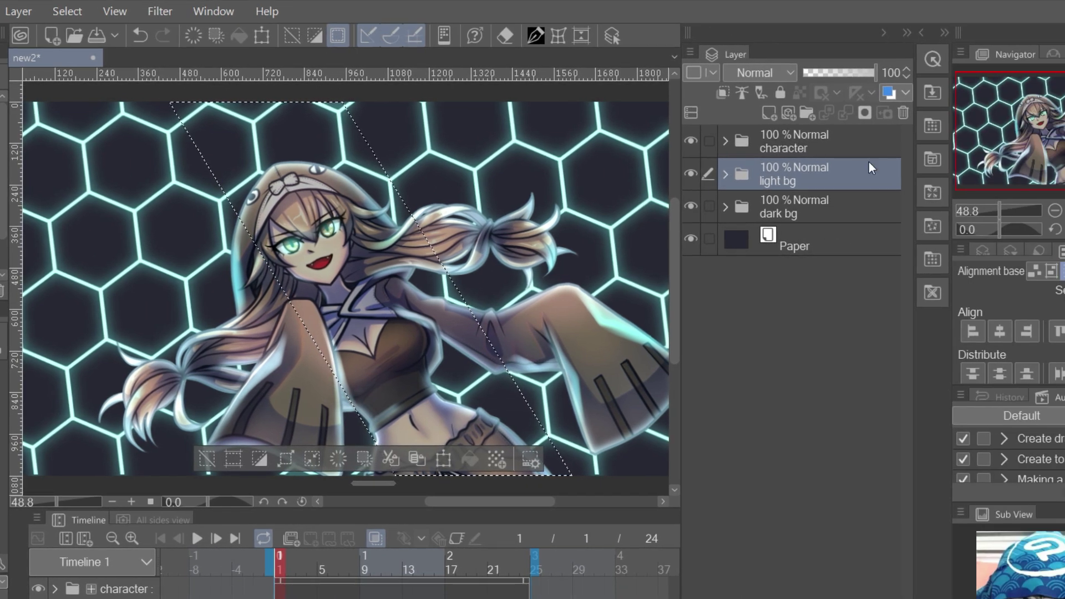
# Step: Mask the light bg folder outside the slanted selection
pyautogui.rightClick(830, 175)
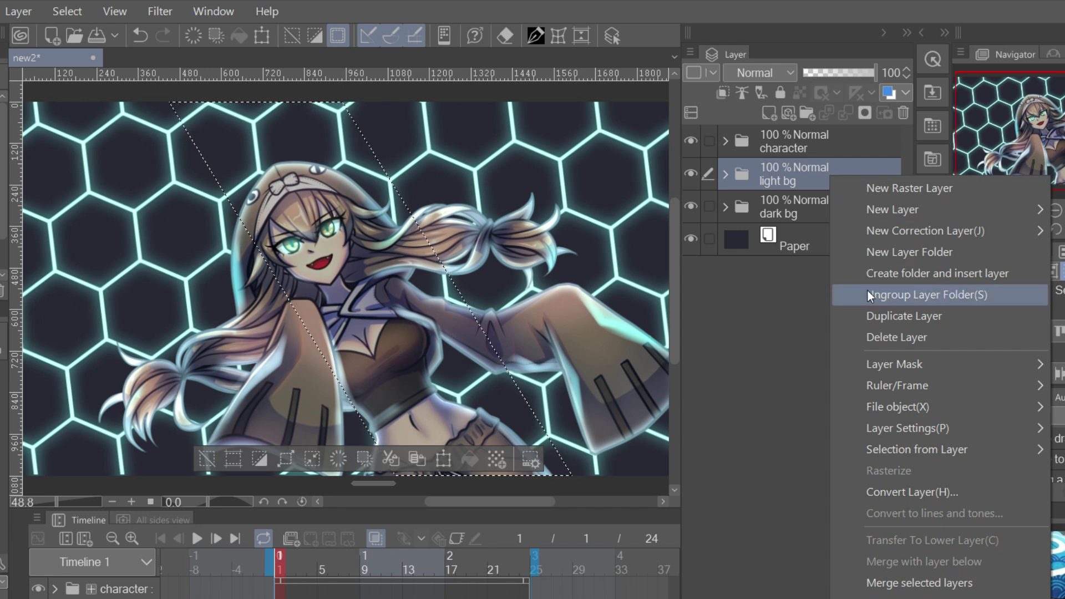
pyautogui.moveTo(886, 366)
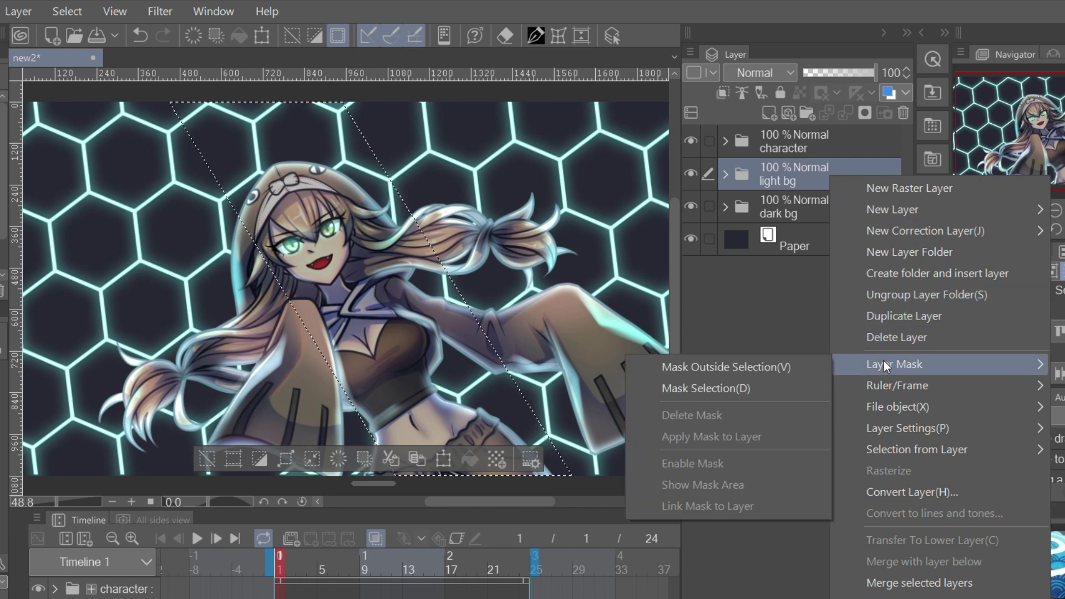
pyautogui.click(790, 364)
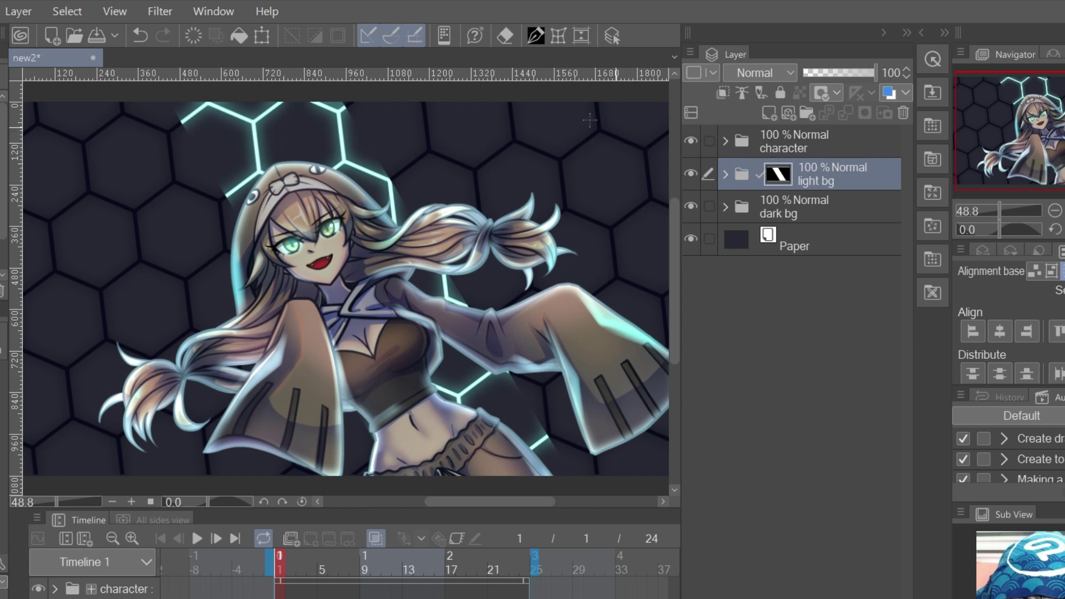
# Step: Soften the light bg folder's mask with a Gaussian blur of strength 6
pyautogui.click(160, 11)
pyautogui.moveTo(186, 31)
pyautogui.click(344, 80)
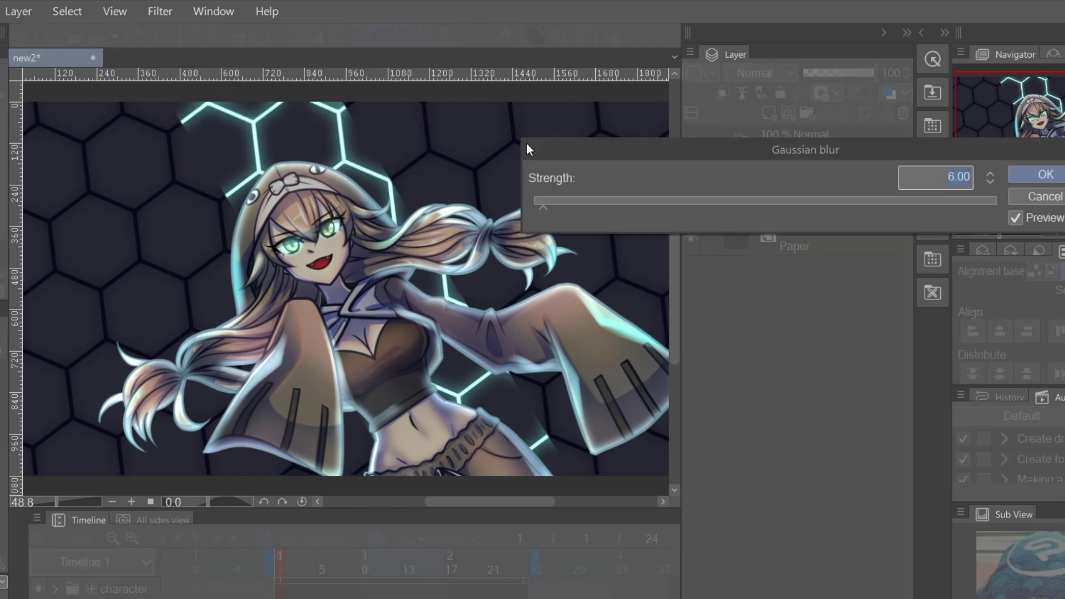
pyautogui.click(1046, 174)
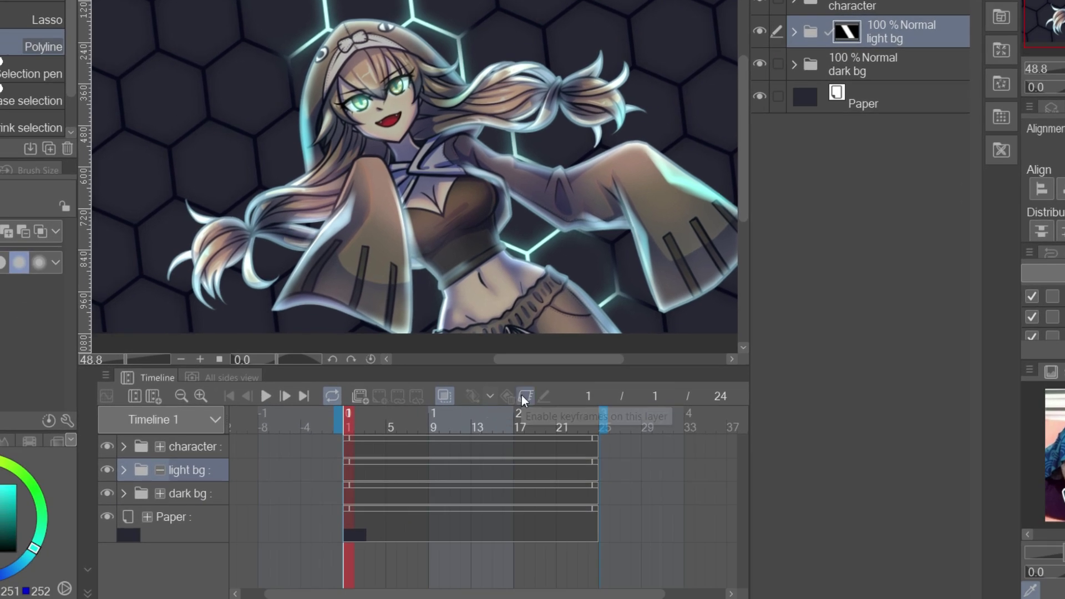
# Step: Enable keyframes on the light bg folder and add a keyframe to its Mask track at frame 1
pyautogui.click(522, 395)
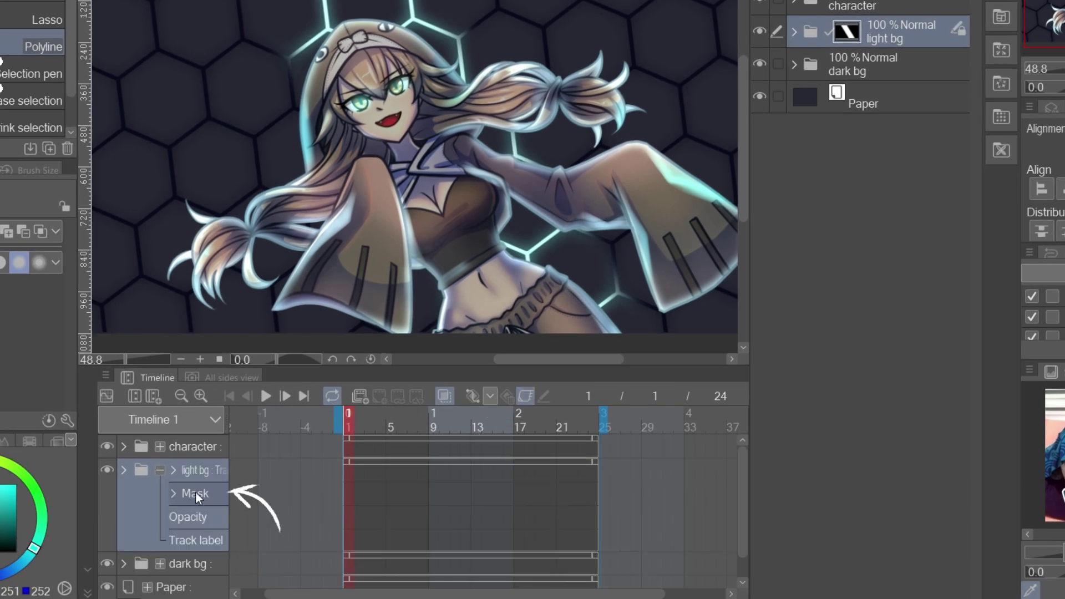
pyautogui.click(174, 494)
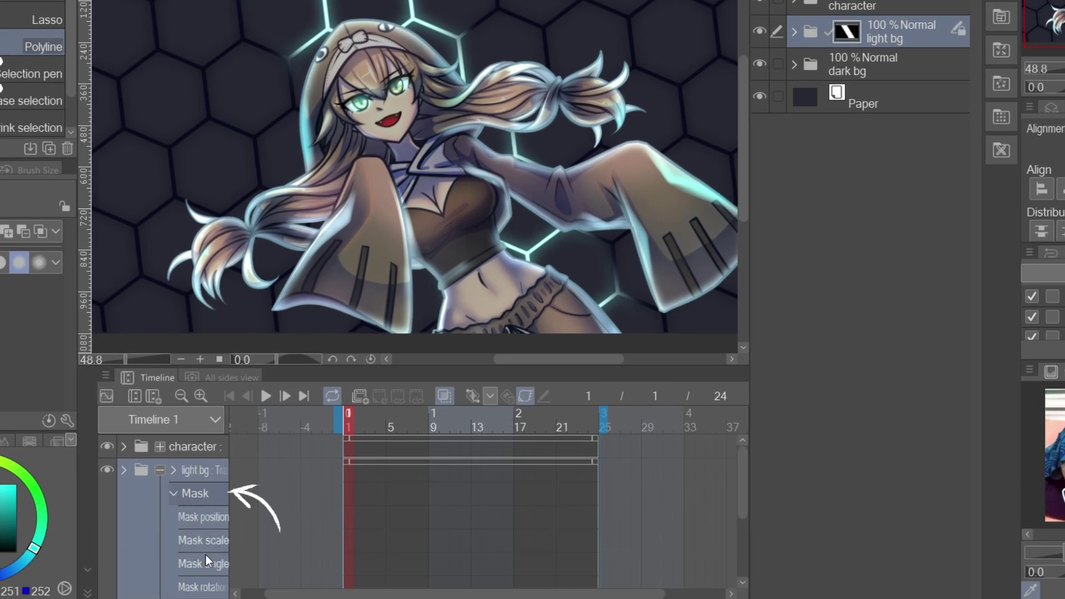
pyautogui.scroll(-1, 205, 554)
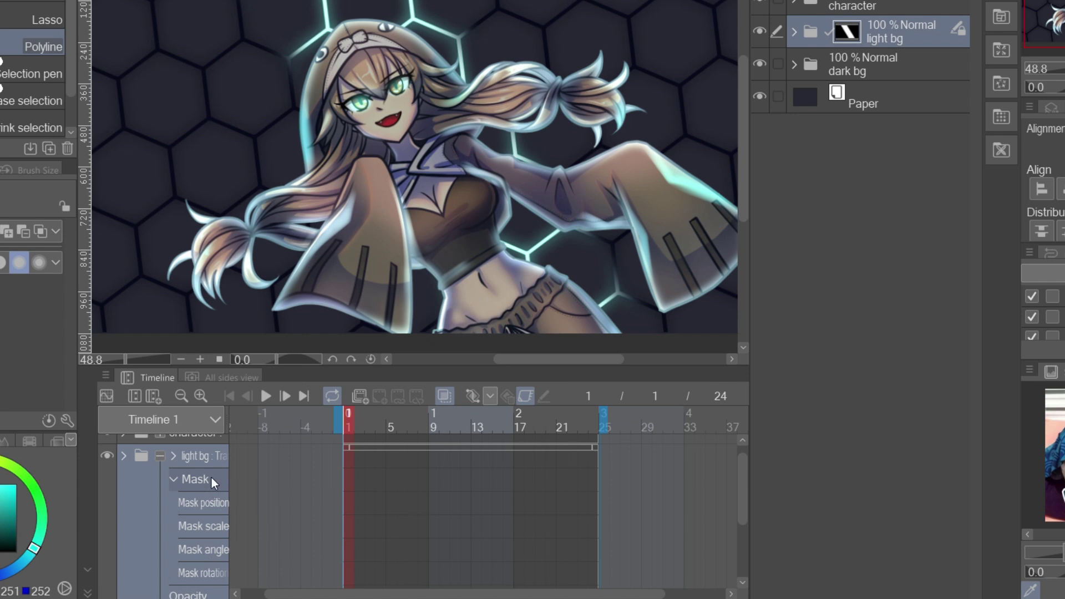
pyautogui.click(477, 399)
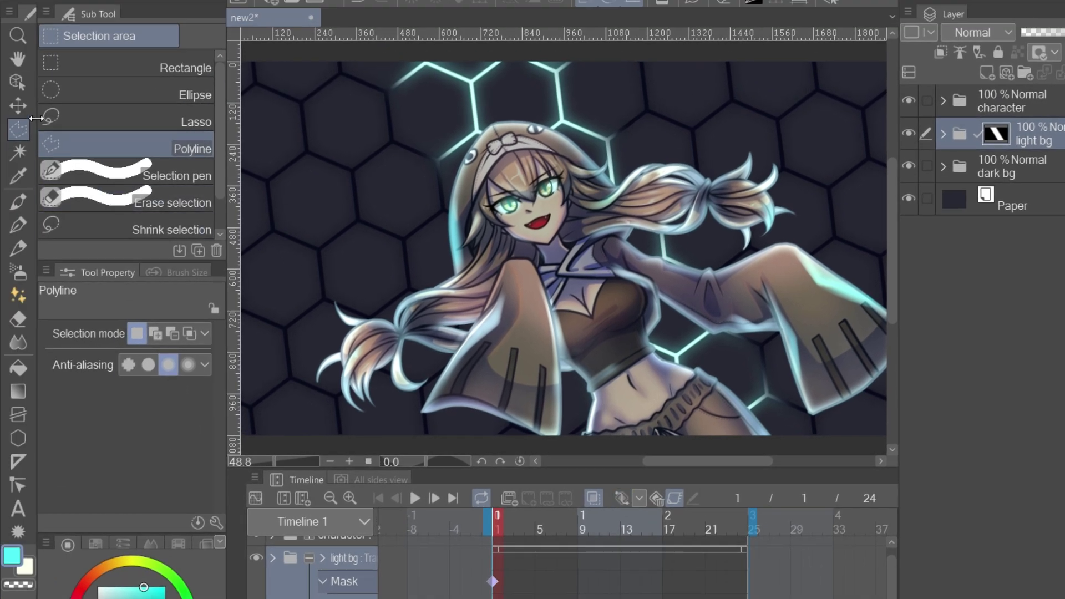
# Step: Place the light bg mask beyond the canvas's left edge at X -651 on frame 1 and beyond the right edge at X 2517 on frame 24
pyautogui.click(17, 82)
pyautogui.moveTo(575, 38); pyautogui.dragTo(310, 68)
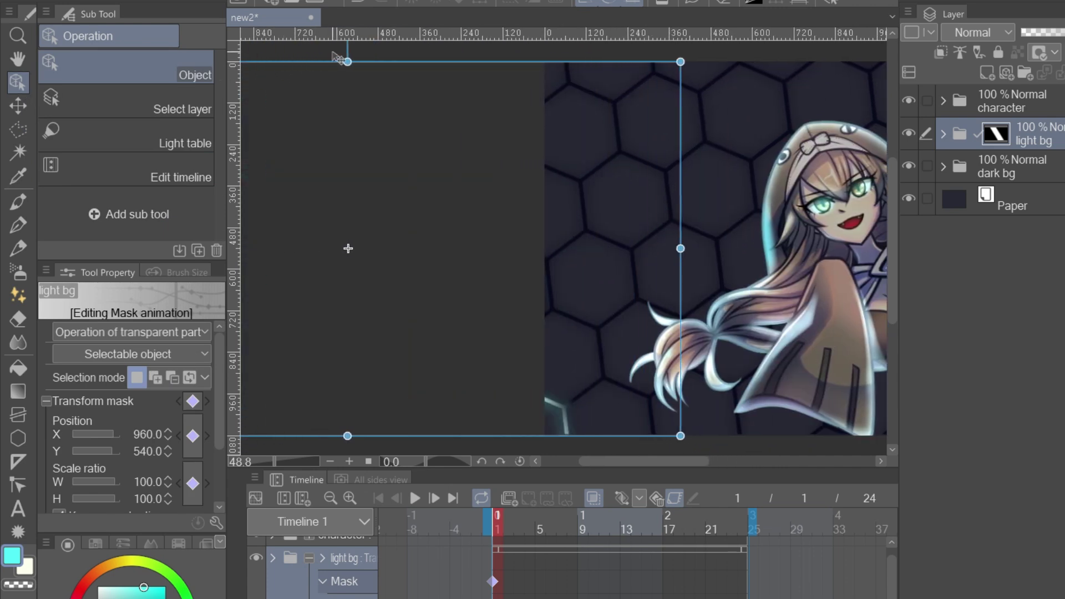
pyautogui.click(744, 525)
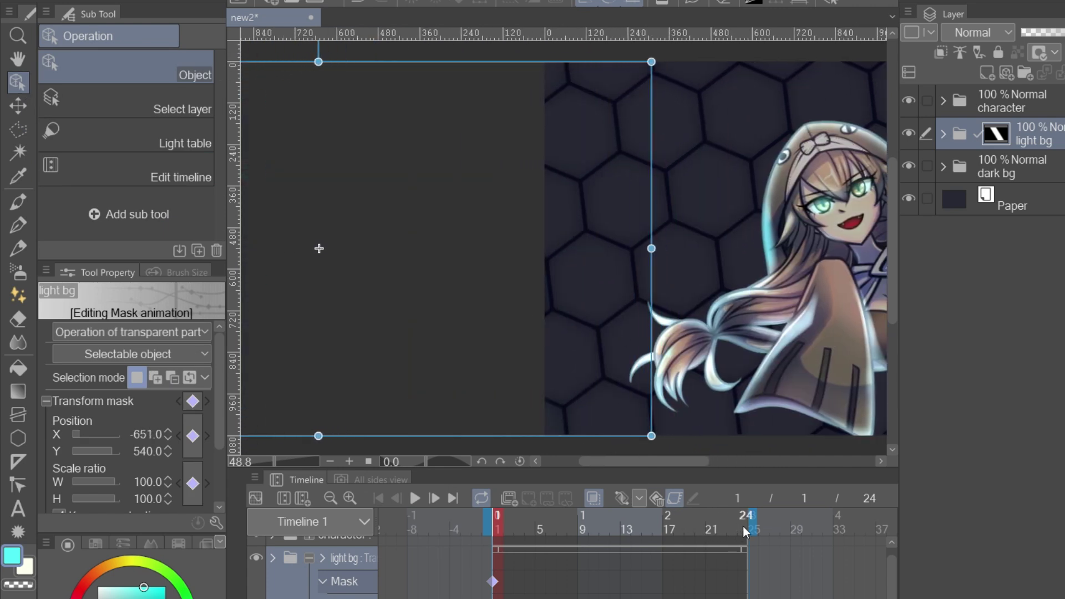
pyautogui.moveTo(477, 67); pyautogui.dragTo(778, 80)
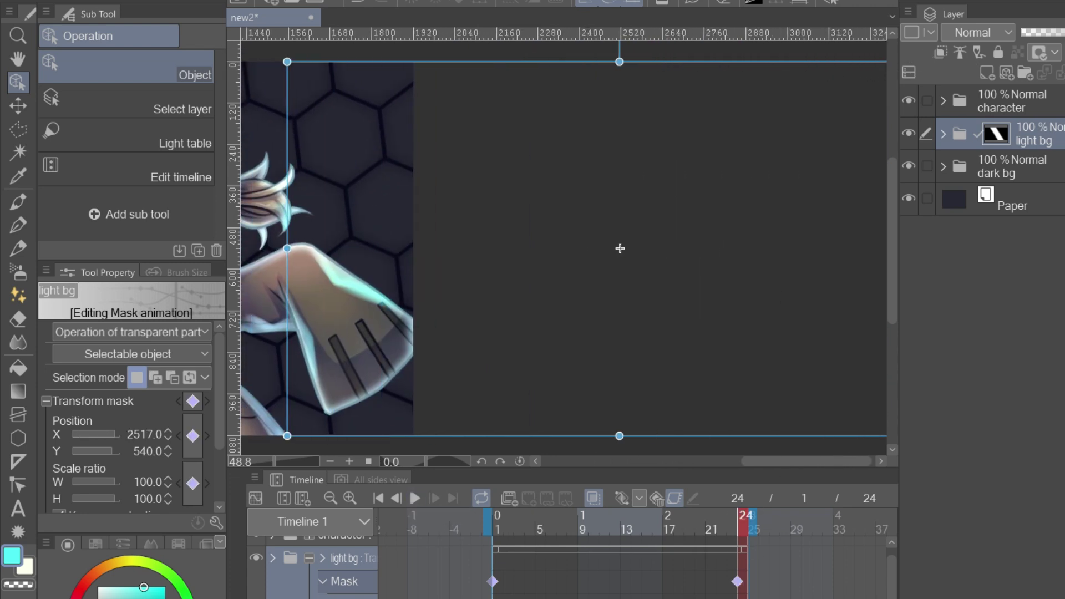
pyautogui.hotkey('ctrl', '0')
# Step: Shift the mask's end keyframe to frame 17 and play back the light sweep
pyautogui.click(414, 496)
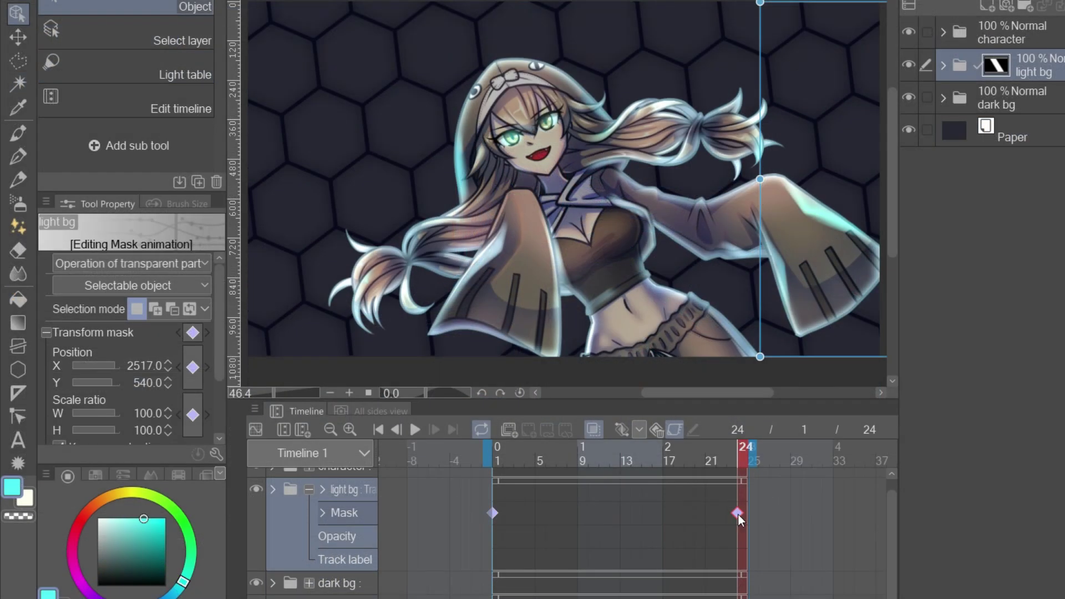
pyautogui.moveTo(668, 515); pyautogui.dragTo(668, 515)
pyautogui.click(417, 427)
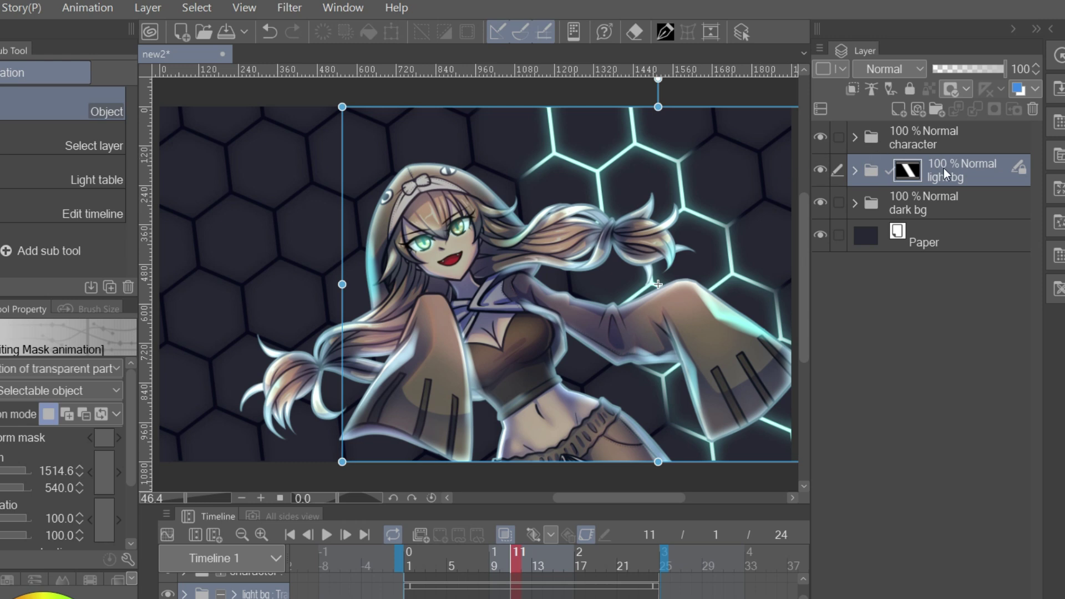
# Step: Duplicate the light bg folder and disable keyframes on the copy
pyautogui.moveTo(954, 174); pyautogui.dragTo(900, 115)
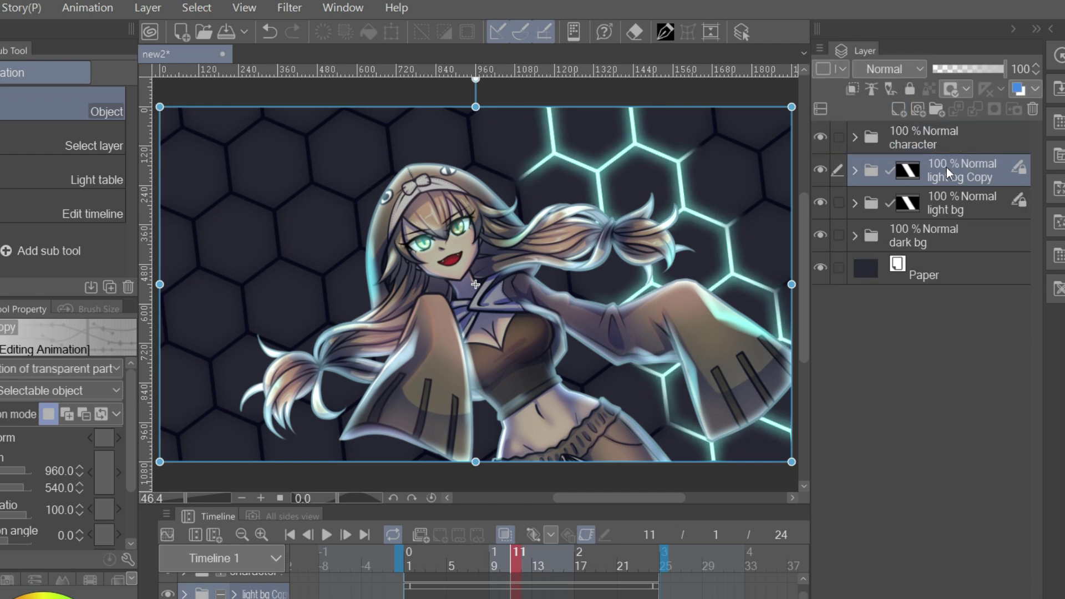
pyautogui.click(588, 533)
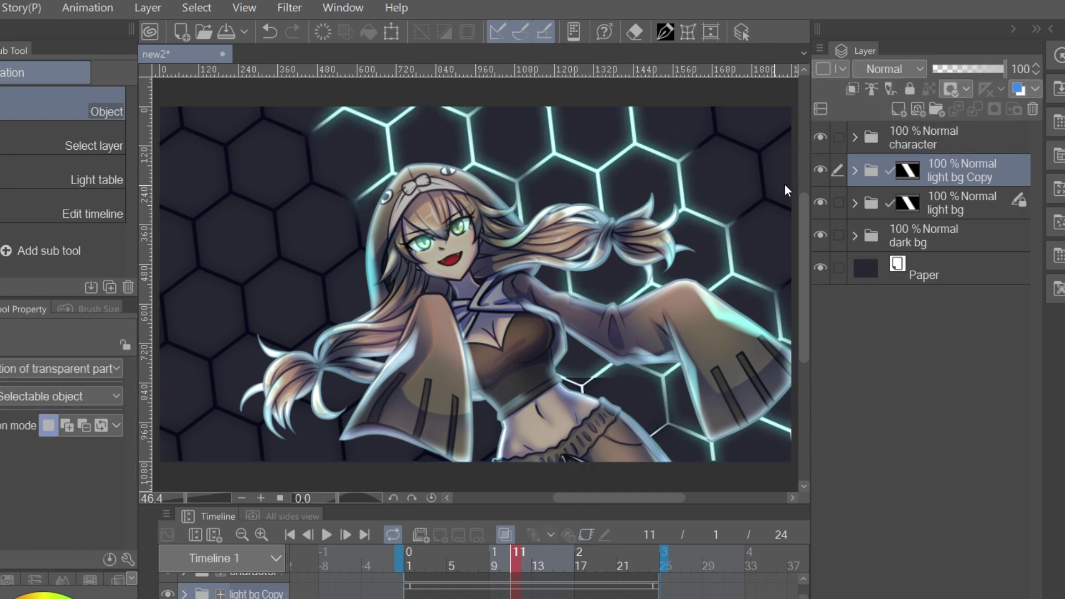
# Step: Delete all three layers inside the light bg Copy folder, keeping the masked folder itself
pyautogui.click(855, 171)
pyautogui.click(925, 208)
pyautogui.keyDown('shift'); pyautogui.click(941, 272); pyautogui.keyUp('shift')
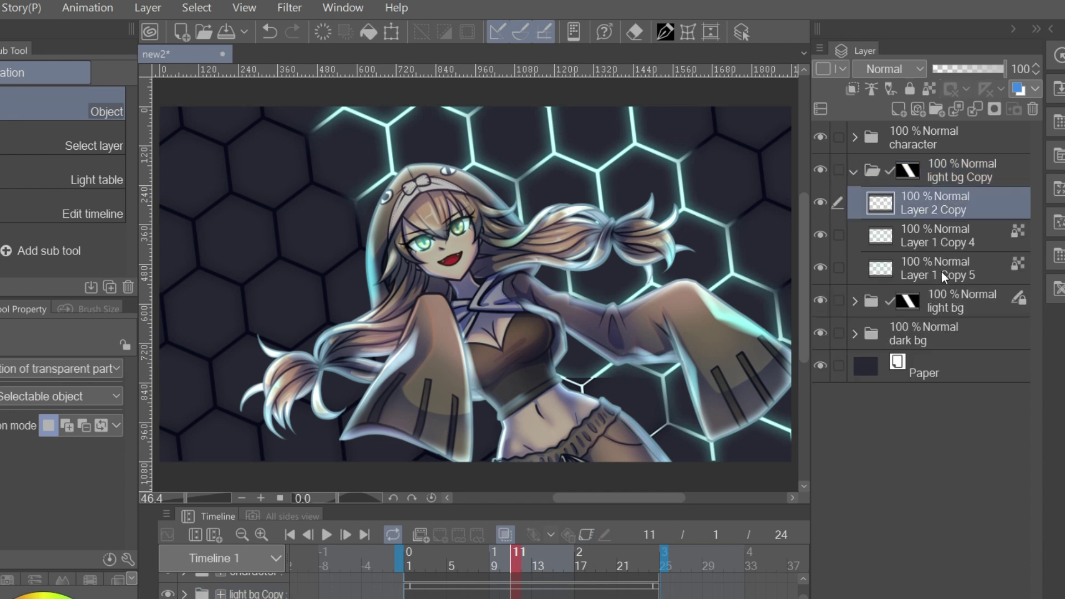
pyautogui.click(1031, 110)
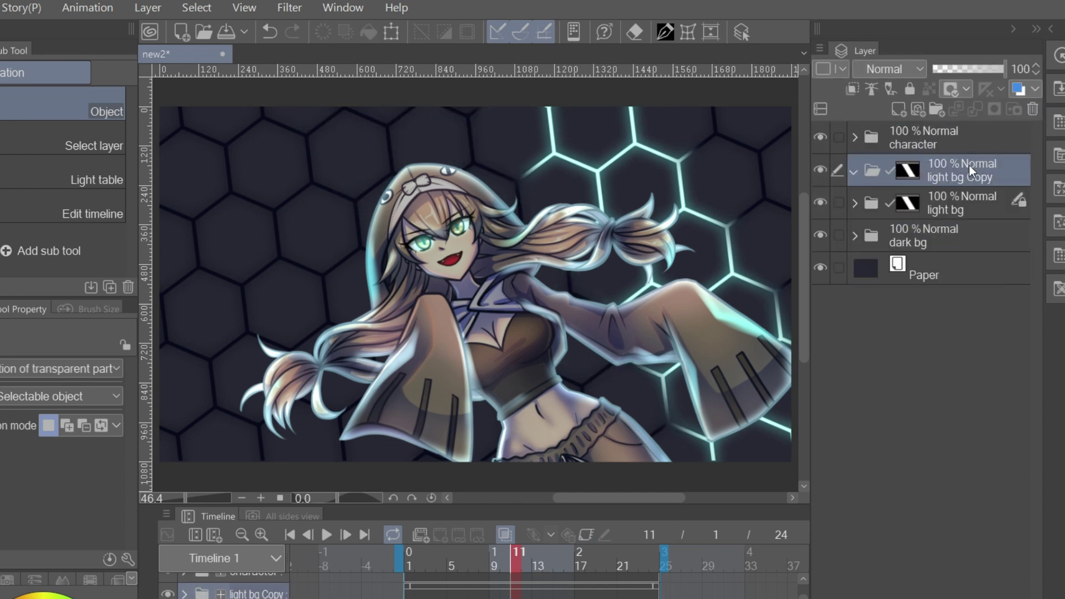
# Step: Place the light bg Copy folder above the character folder and move the Layer 3 outline into it
pyautogui.moveTo(970, 175); pyautogui.dragTo(949, 122)
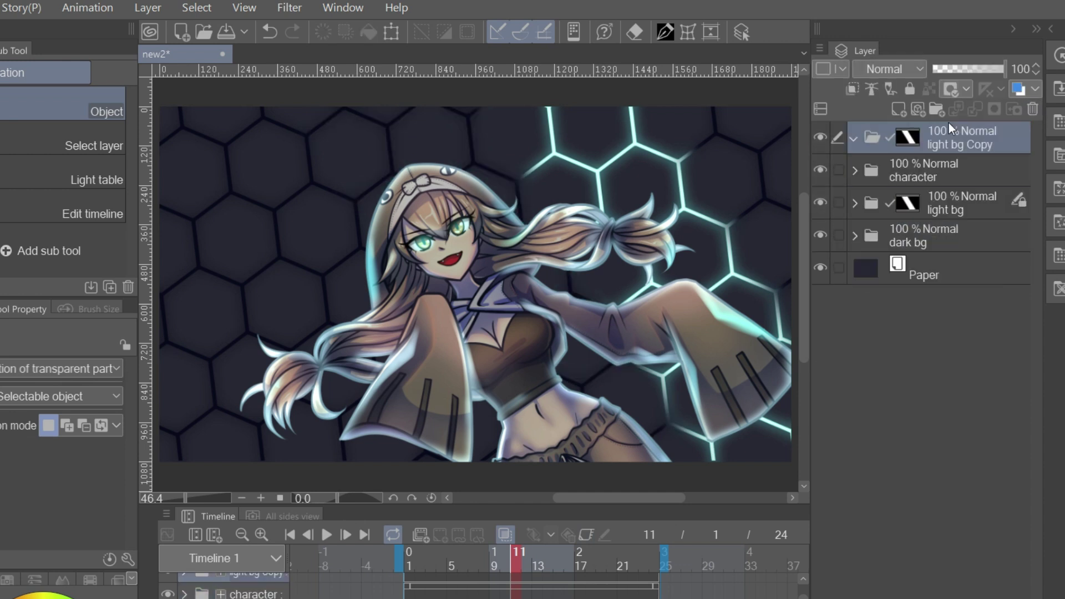
pyautogui.click(855, 171)
pyautogui.moveTo(943, 202); pyautogui.dragTo(937, 136)
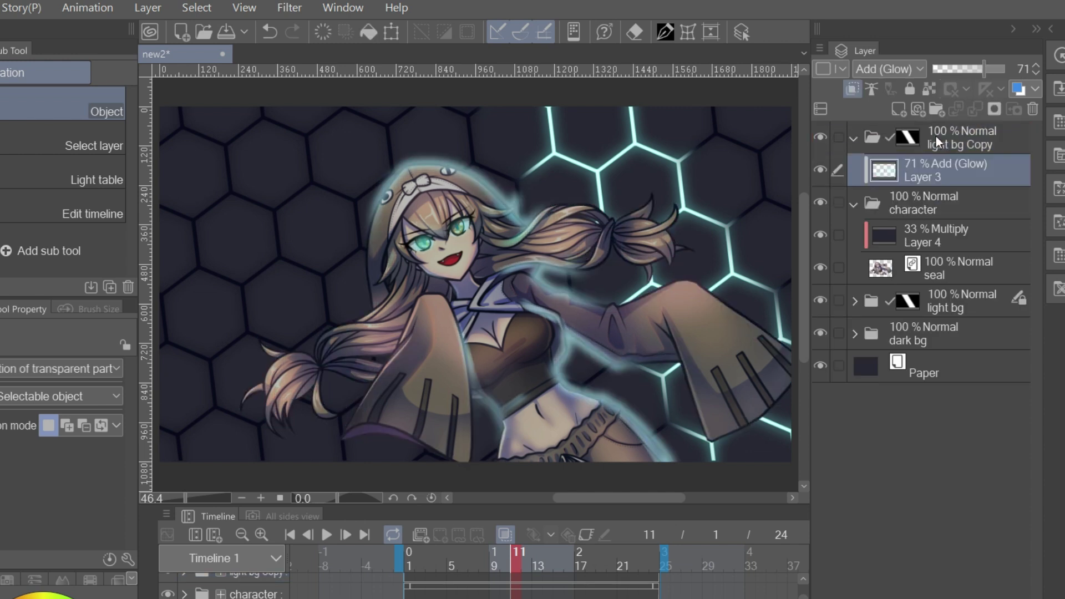
# Step: Unclip Layer 3 and change its blending mode to Normal
pyautogui.click(851, 90)
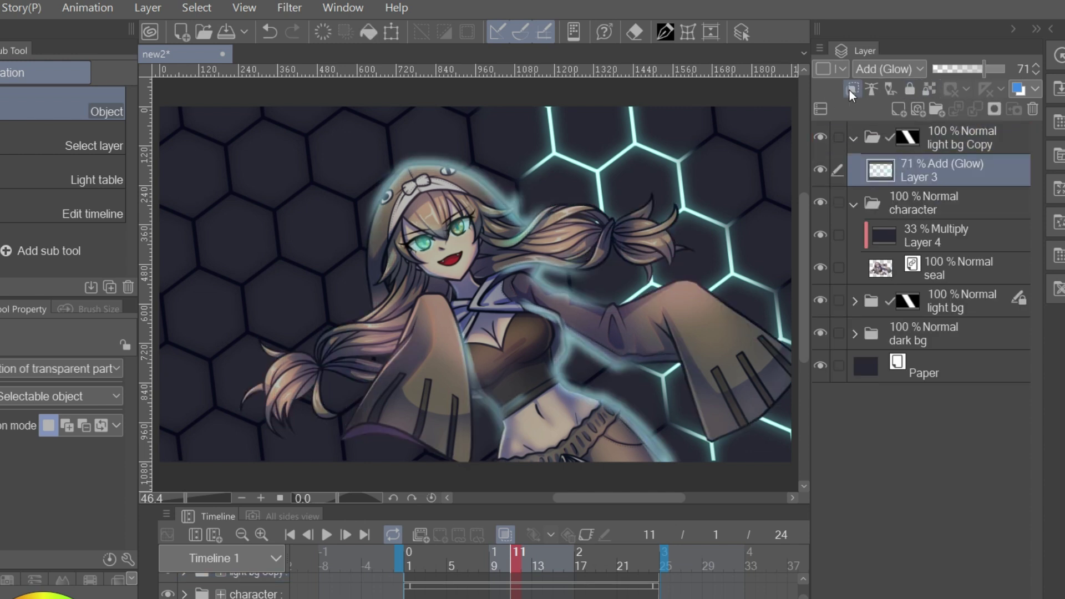
pyautogui.click(898, 69)
pyautogui.click(899, 87)
# Step: Set the light bg Copy folder to Add (Glow) and clip it to the character folder below
pyautogui.click(951, 138)
pyautogui.click(914, 69)
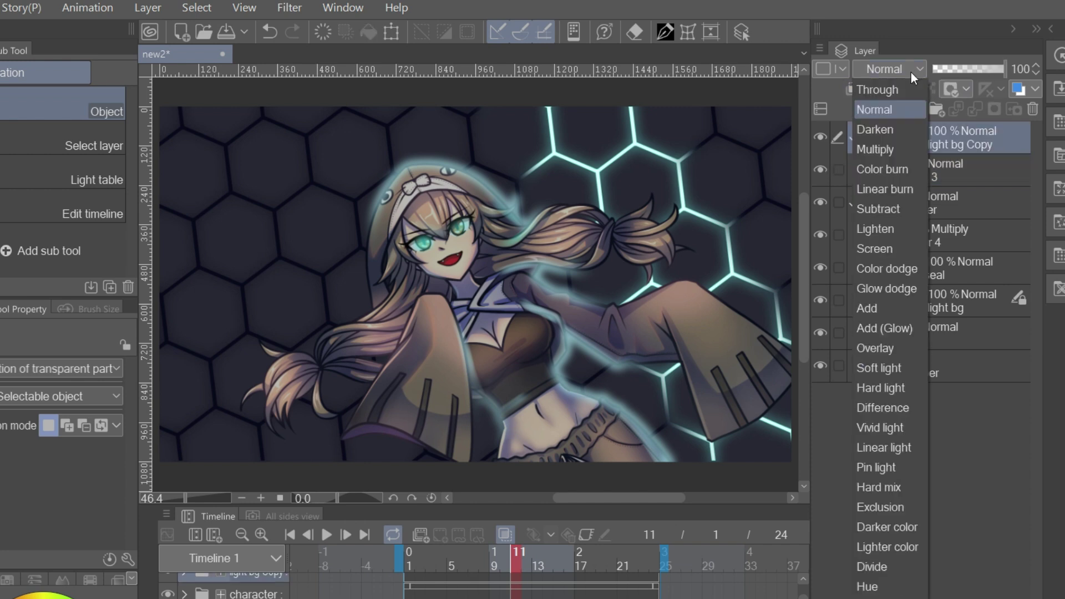
pyautogui.click(889, 327)
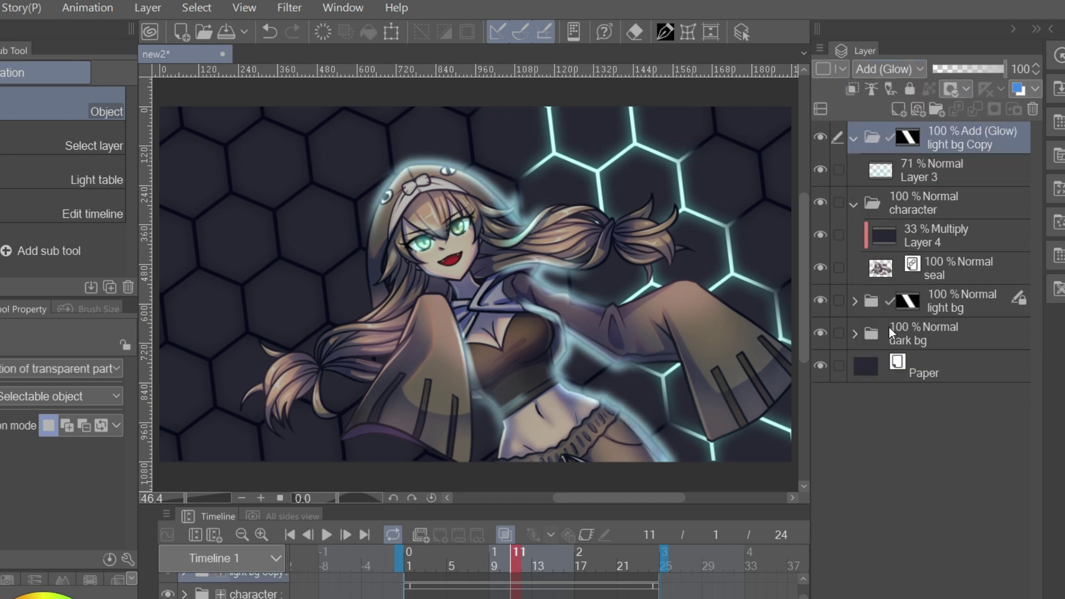
pyautogui.click(853, 89)
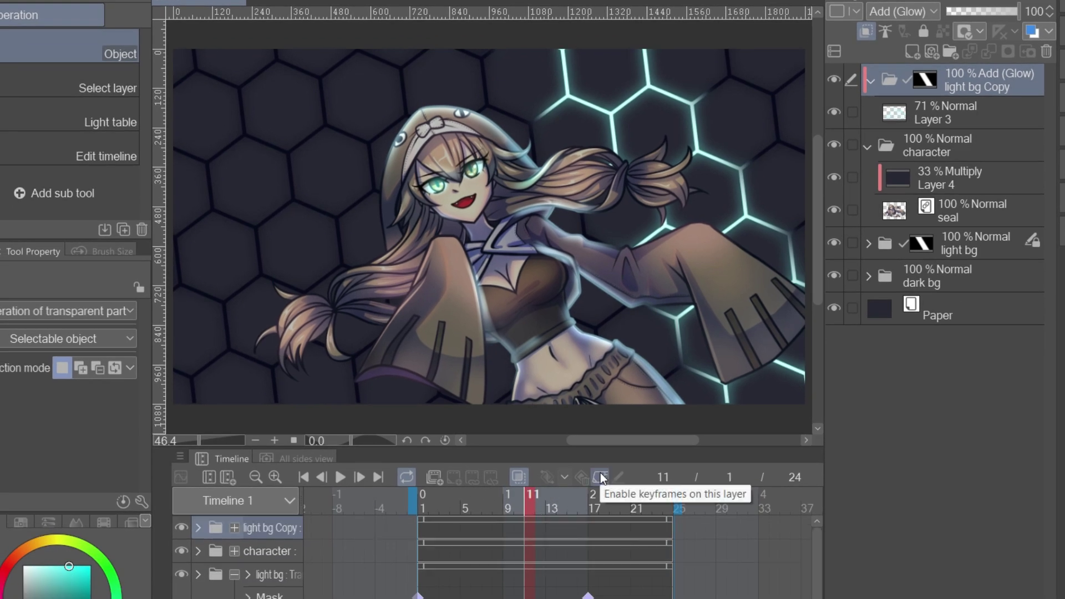
# Step: Enable keyframes on the light bg Copy folder again and play back the sweeping light animation
pyautogui.click(601, 474)
pyautogui.moveTo(511, 500)
pyautogui.mouseDown()
pyautogui.moveTo(457, 504)
pyautogui.moveTo(523, 501)
pyautogui.mouseUp()
pyautogui.click(341, 479)
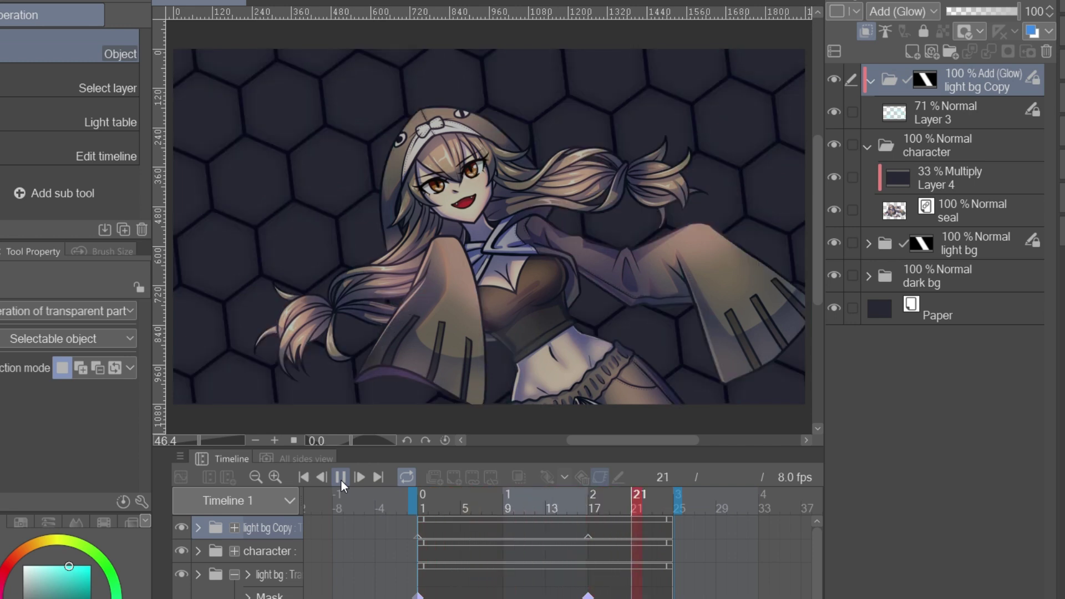
# Step: Stop playback, disable keyframes on light bg Copy at frame 9, and widen its mask with the Soft airbrush at size 150
pyautogui.click(341, 478)
pyautogui.click(506, 495)
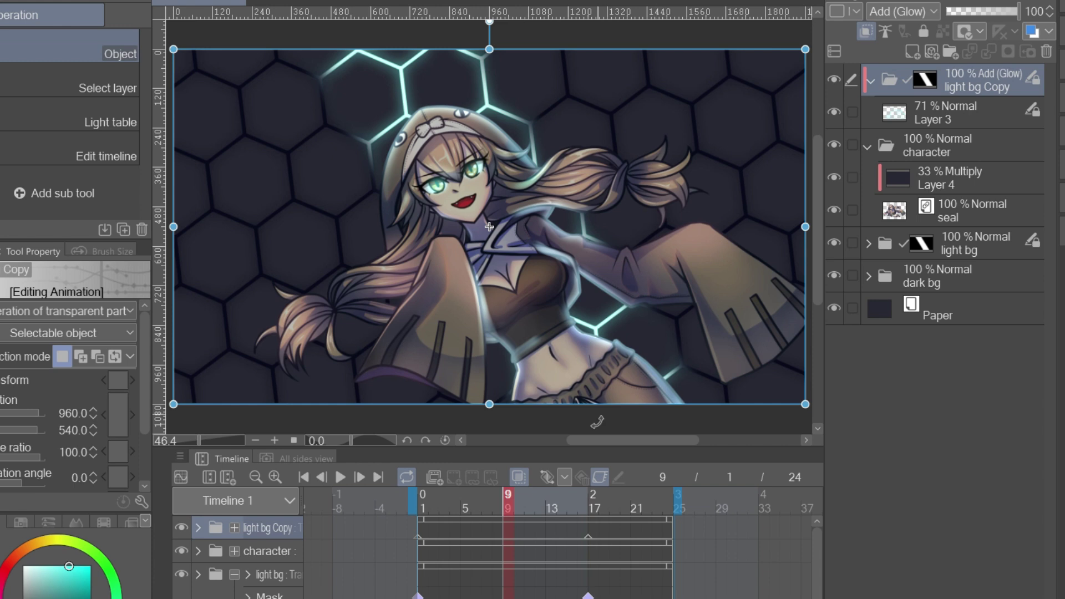
pyautogui.click(598, 478)
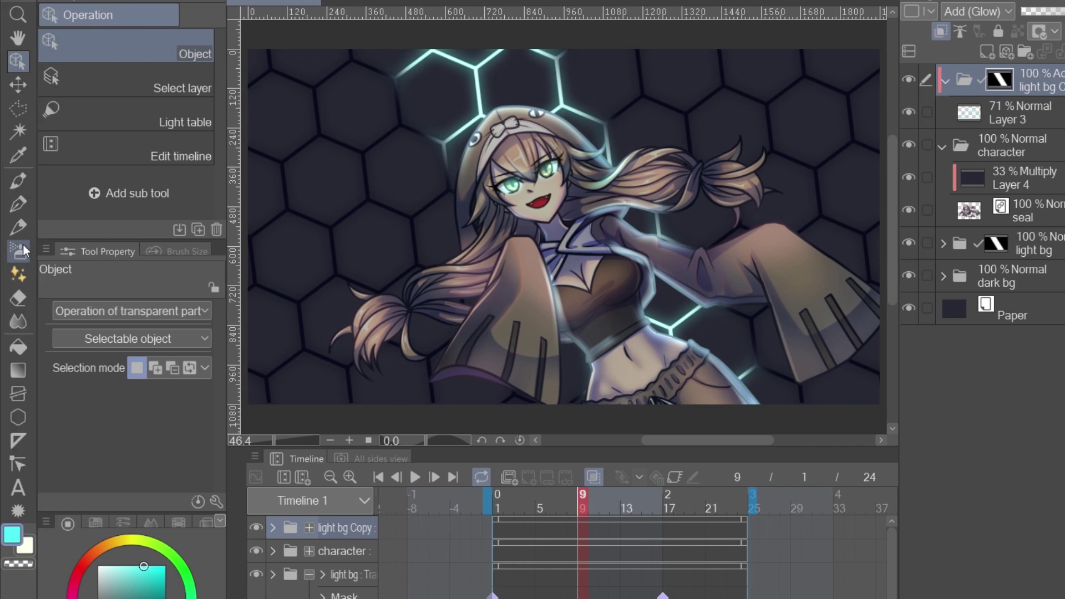
pyautogui.click(22, 250)
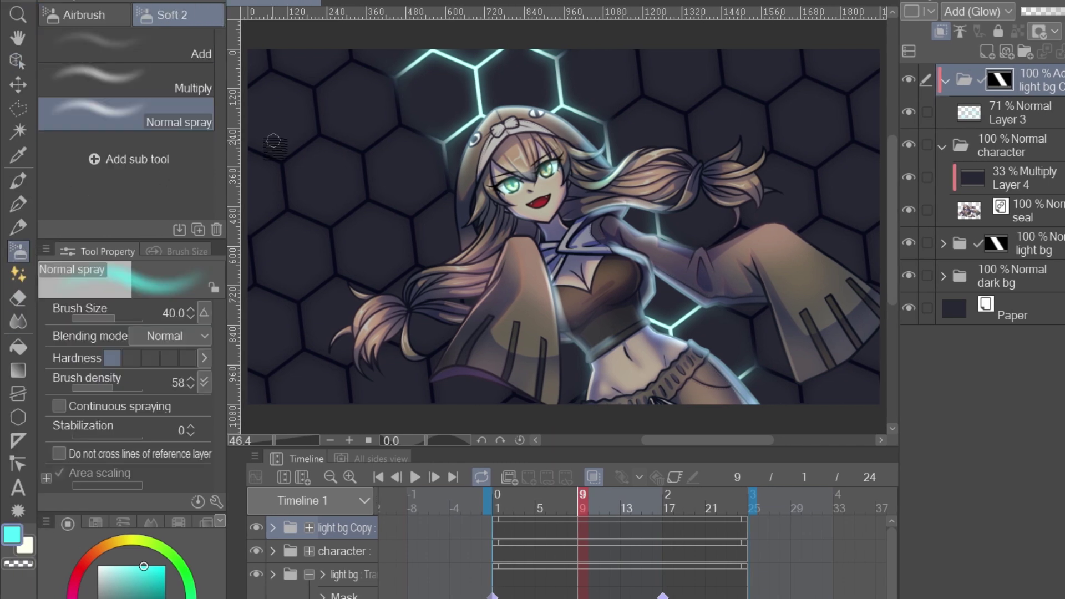
pyautogui.scroll(3, 127, 111)
pyautogui.click(175, 52)
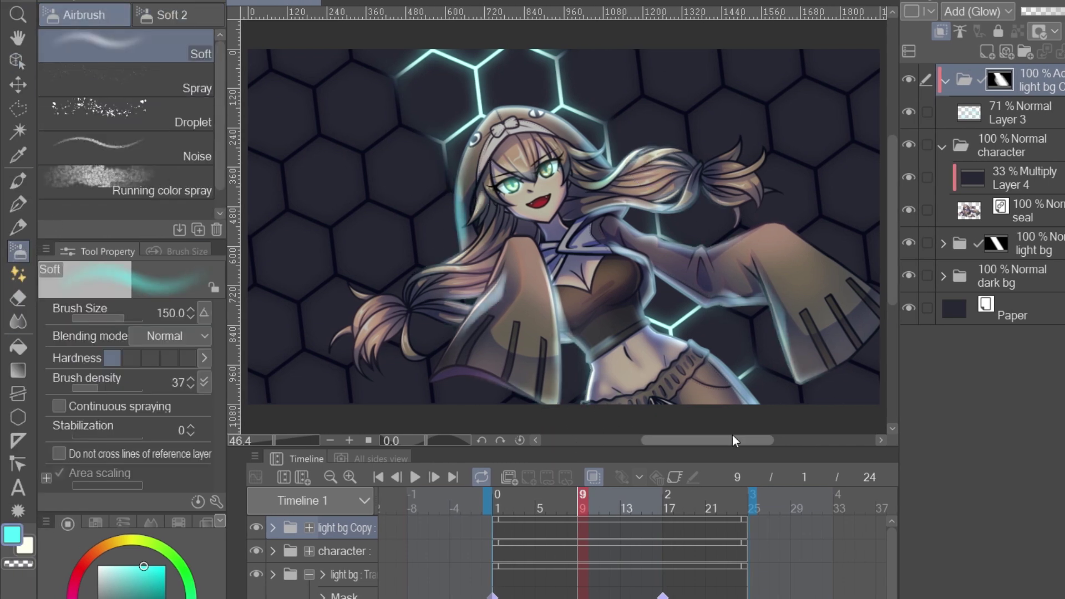
# Step: Enable keyframes on the light bg Copy folder again and play back the widened character glow
pyautogui.click(676, 477)
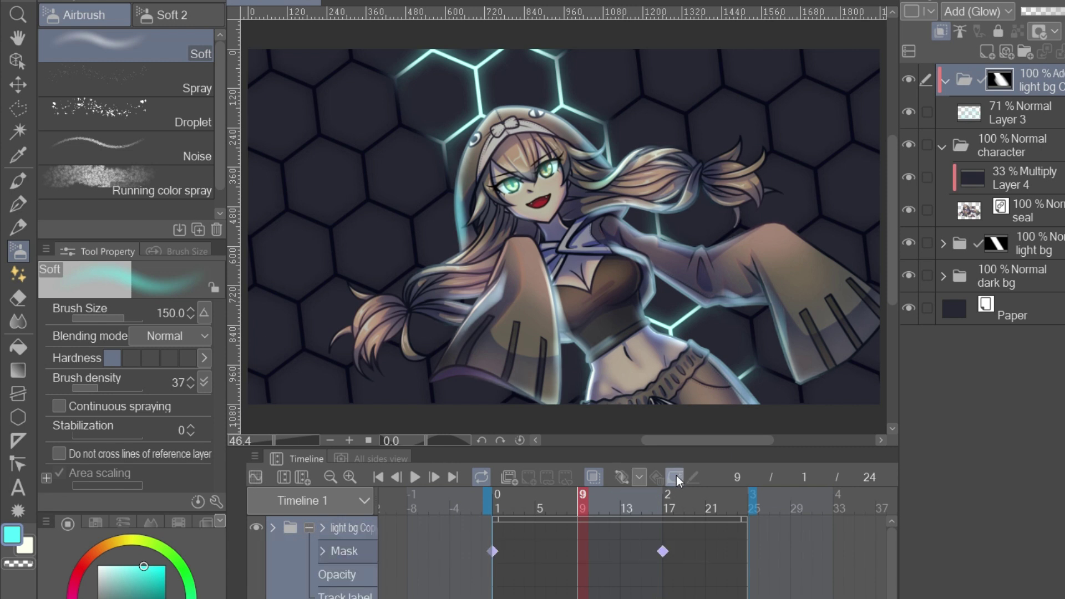
pyautogui.click(414, 481)
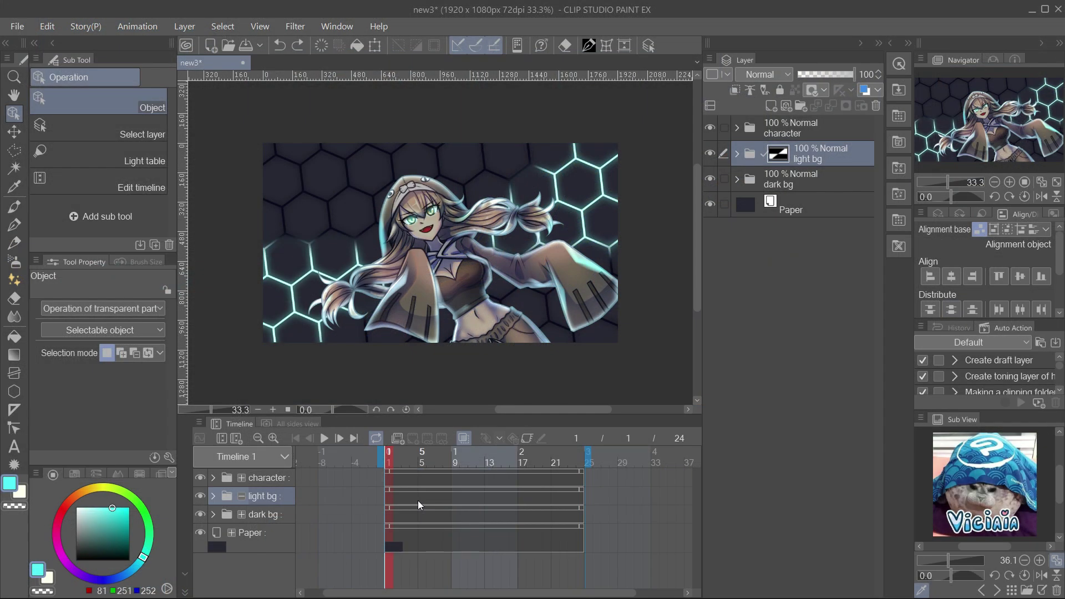
# Step: Enable keyframes on the light bg folder and enlarge its mask at frame 1 to about 119.4% so it extends past the canvas
pyautogui.click(528, 439)
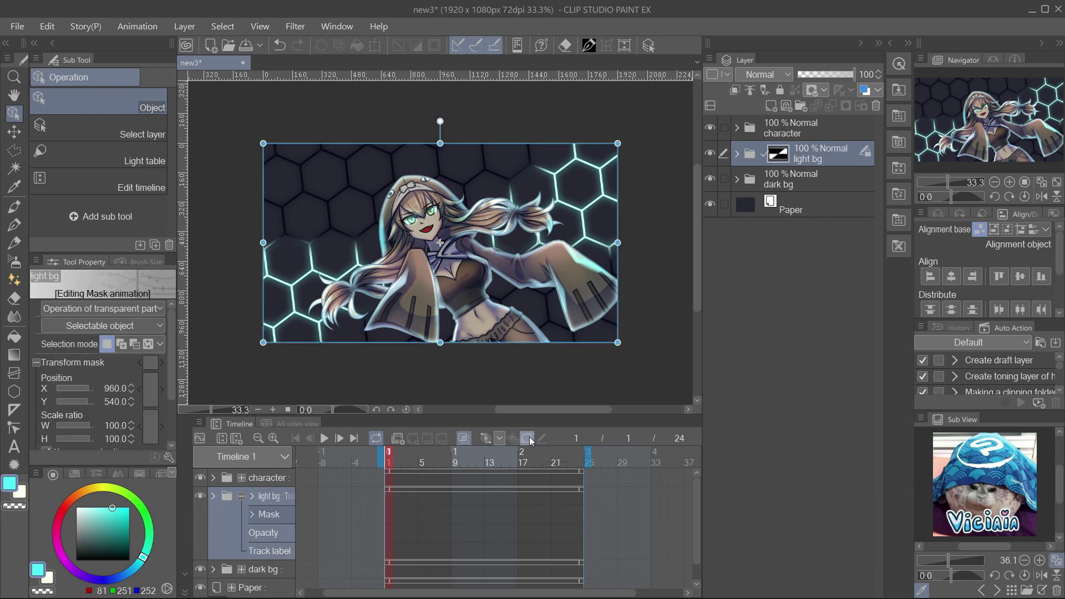
pyautogui.moveTo(618, 342); pyautogui.dragTo(670, 362)
pyautogui.moveTo(549, 126); pyautogui.dragTo(518, 112)
pyautogui.moveTo(646, 109); pyautogui.dragTo(627, 82)
pyautogui.hotkey('ctrl', 'z')
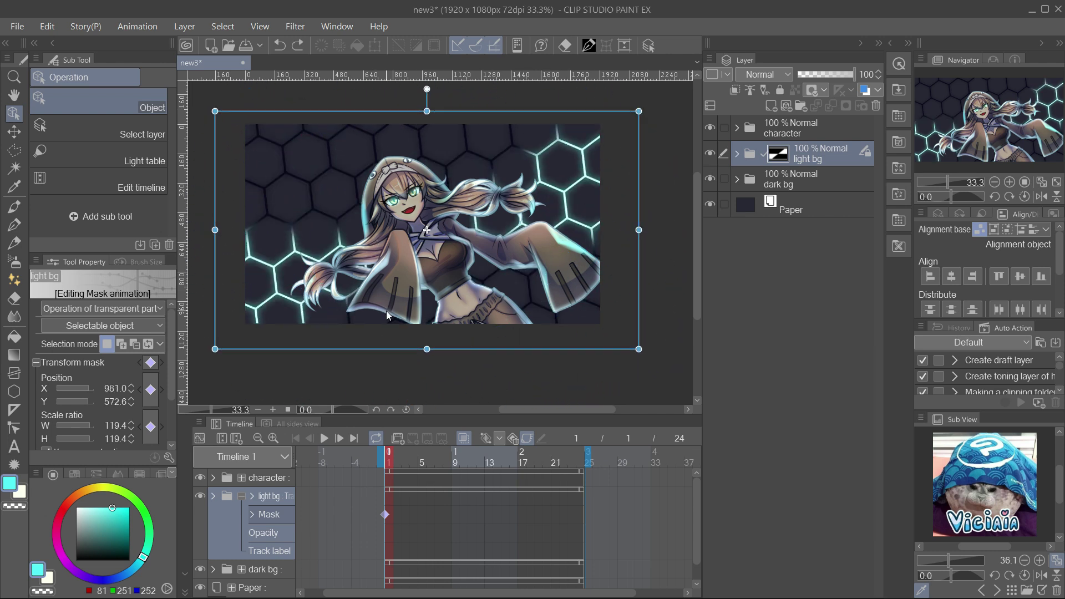
# Step: Add a mask keyframe at frame 17 with a rotation angle of 360 and play back the rotating light
pyautogui.click(525, 514)
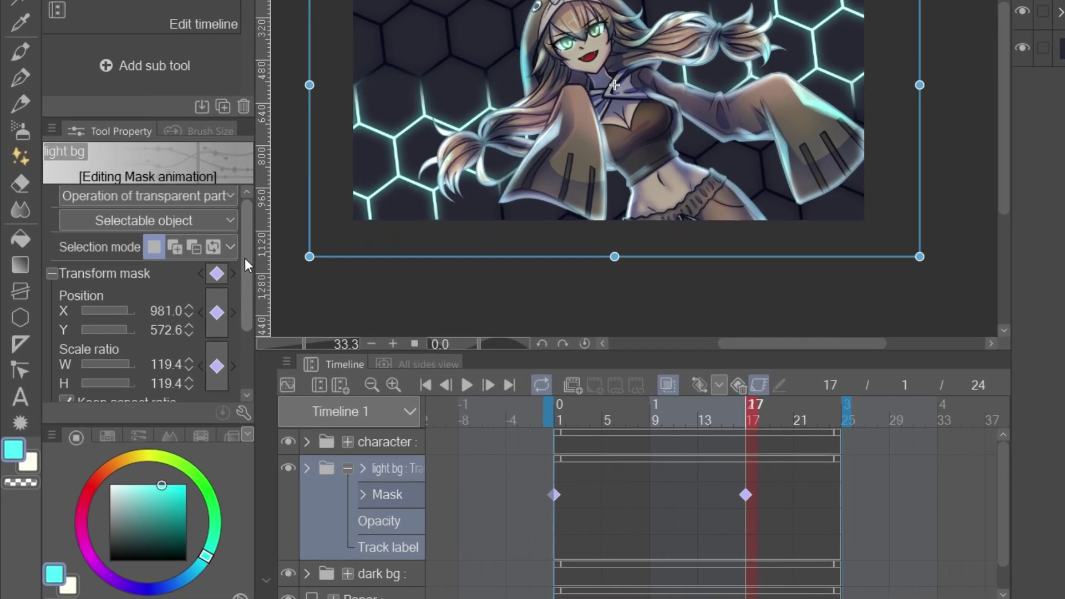
pyautogui.moveTo(170, 350); pyautogui.dragTo(169, 394)
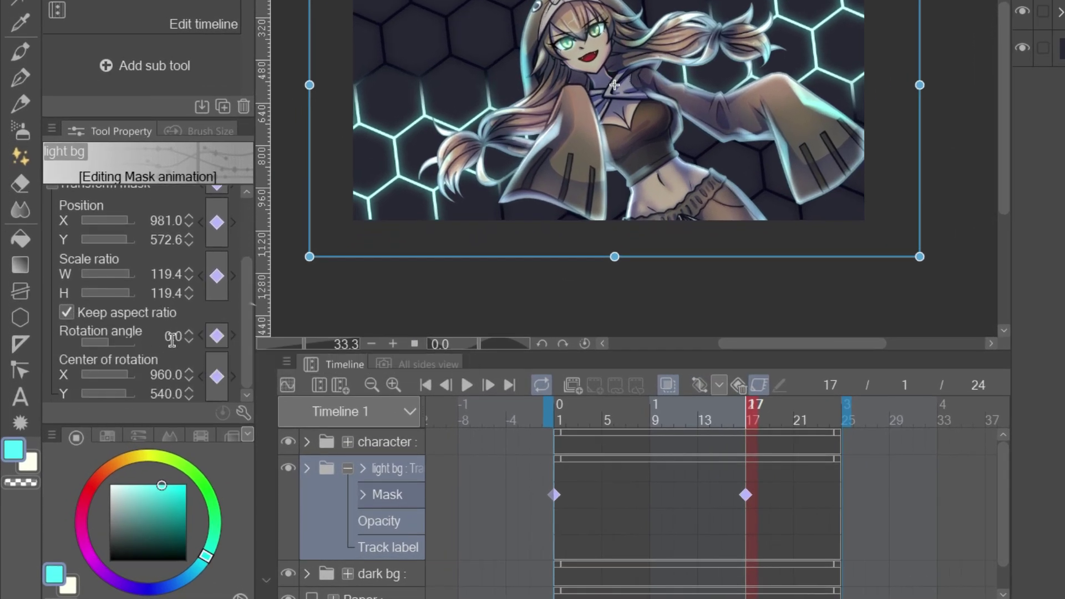
pyautogui.write('360')
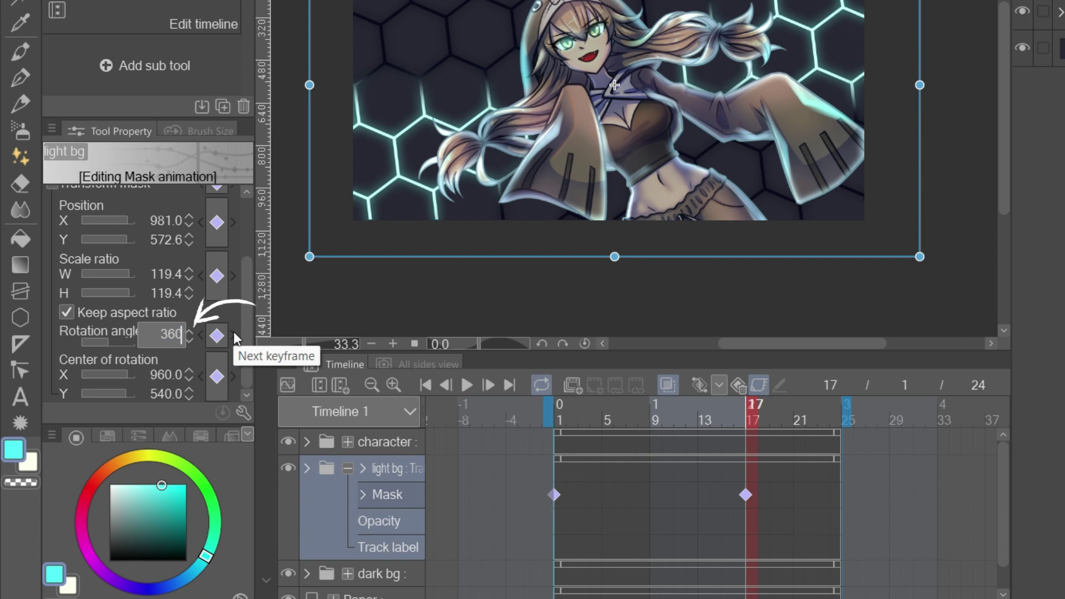
pyautogui.press('Return')
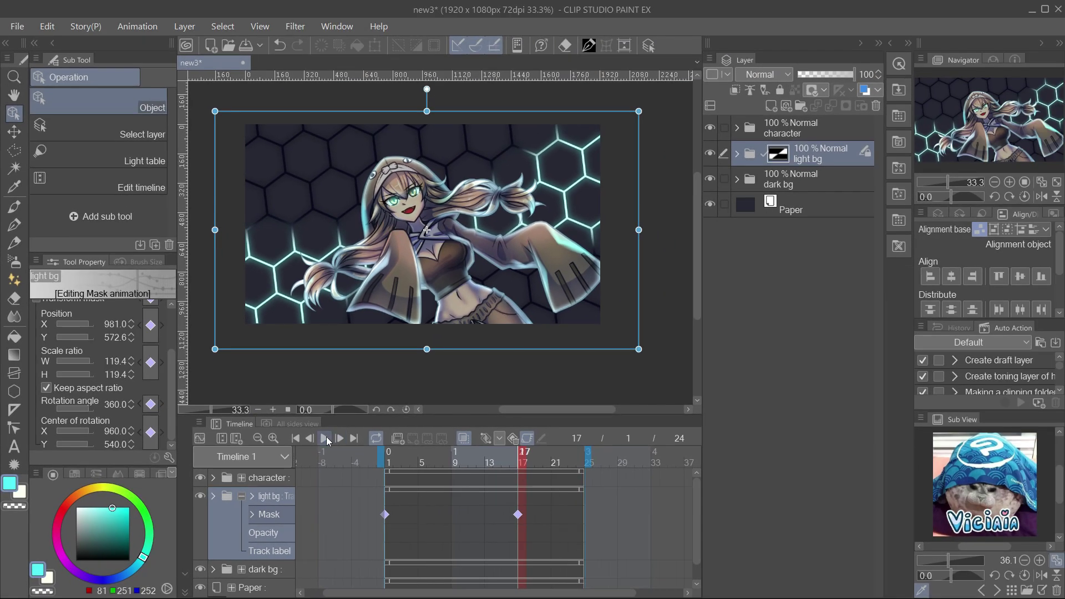
pyautogui.click(326, 439)
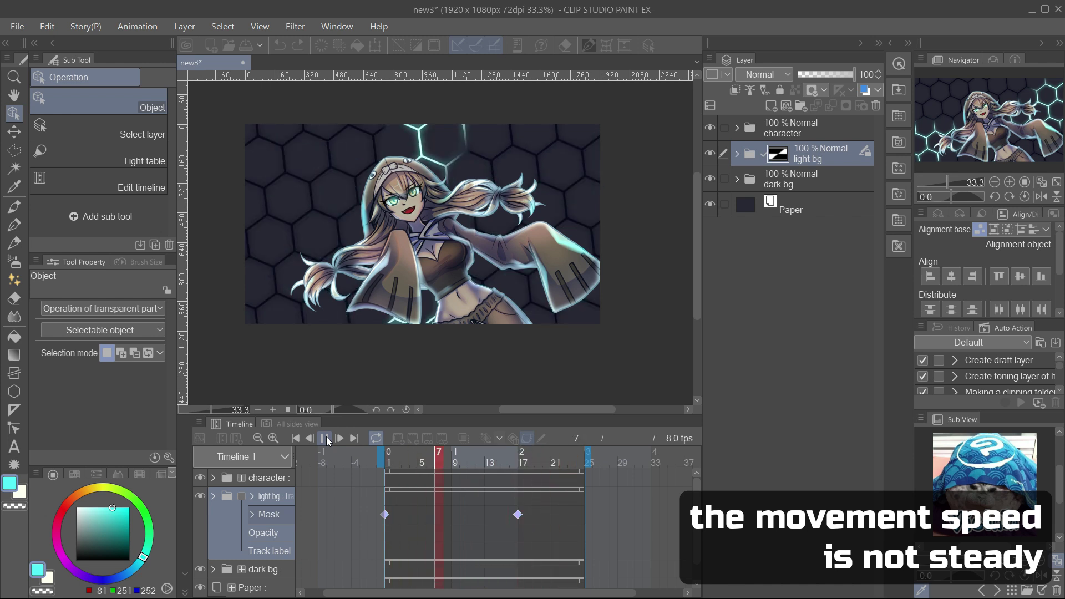
pyautogui.click(325, 438)
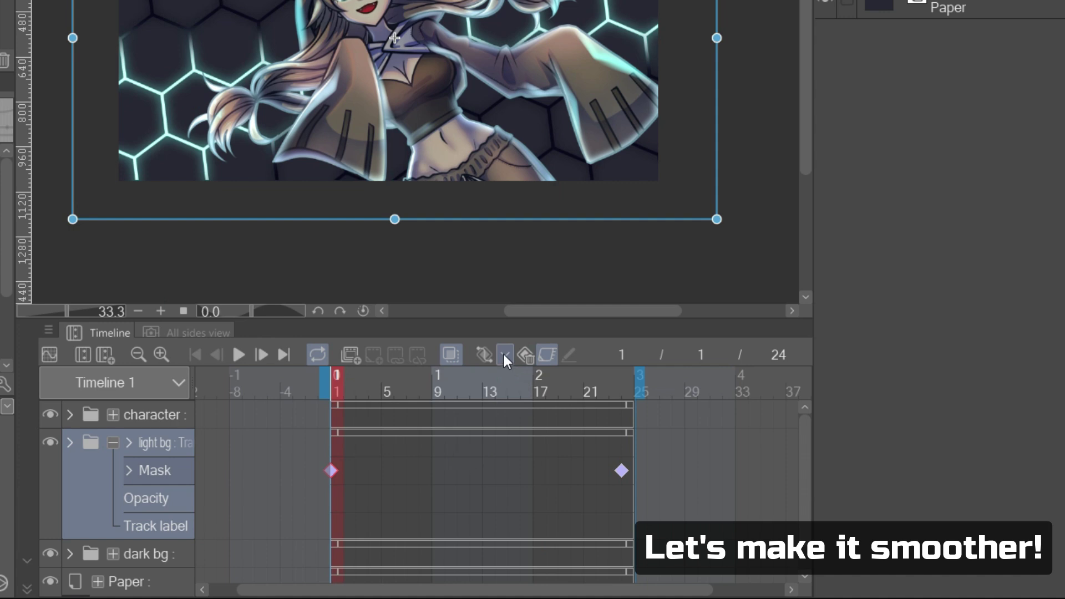
# Step: Choose linear interpolation for keyframes and apply it to the light bg mask keyframes at frames 1 and 24
pyautogui.click(504, 354)
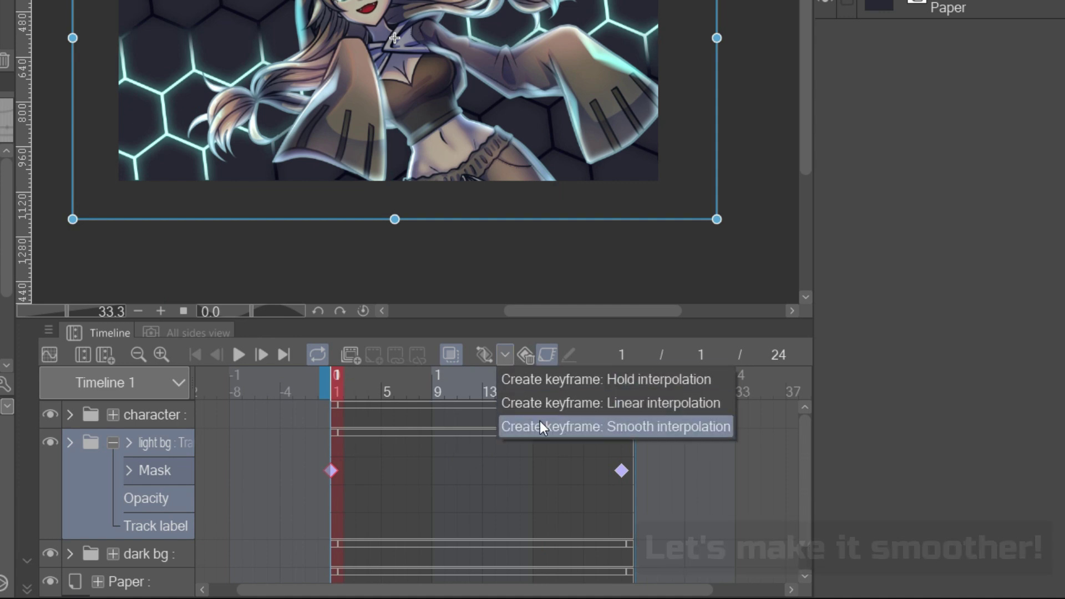
pyautogui.click(541, 405)
pyautogui.click(489, 353)
pyautogui.click(621, 471)
pyautogui.click(484, 354)
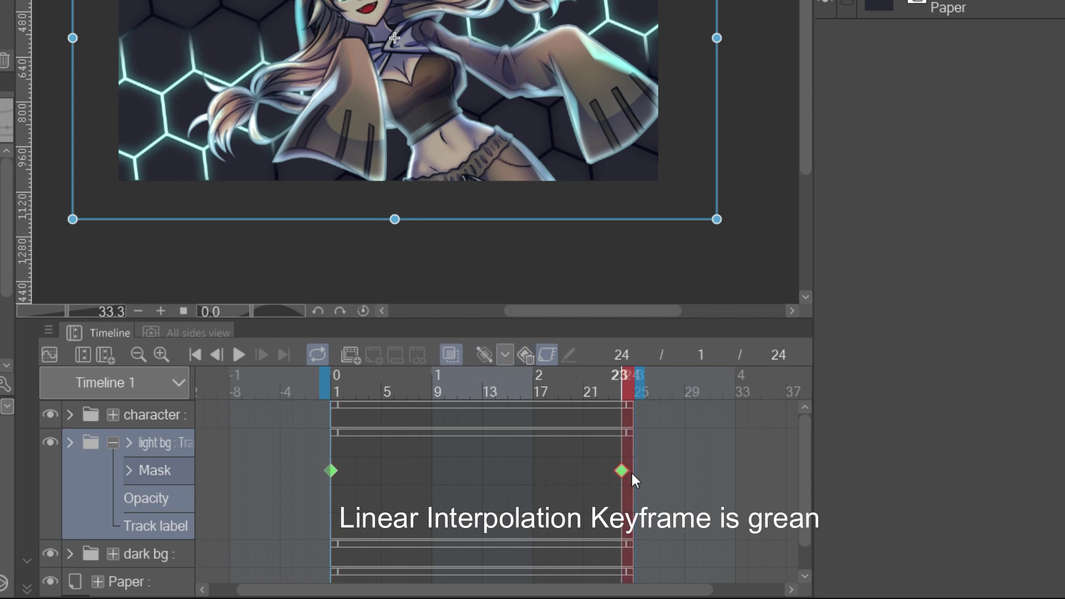
# Step: Move the last mask keyframe of light bg to frame 25 and play back the loop
pyautogui.moveTo(622, 470); pyautogui.dragTo(634, 473)
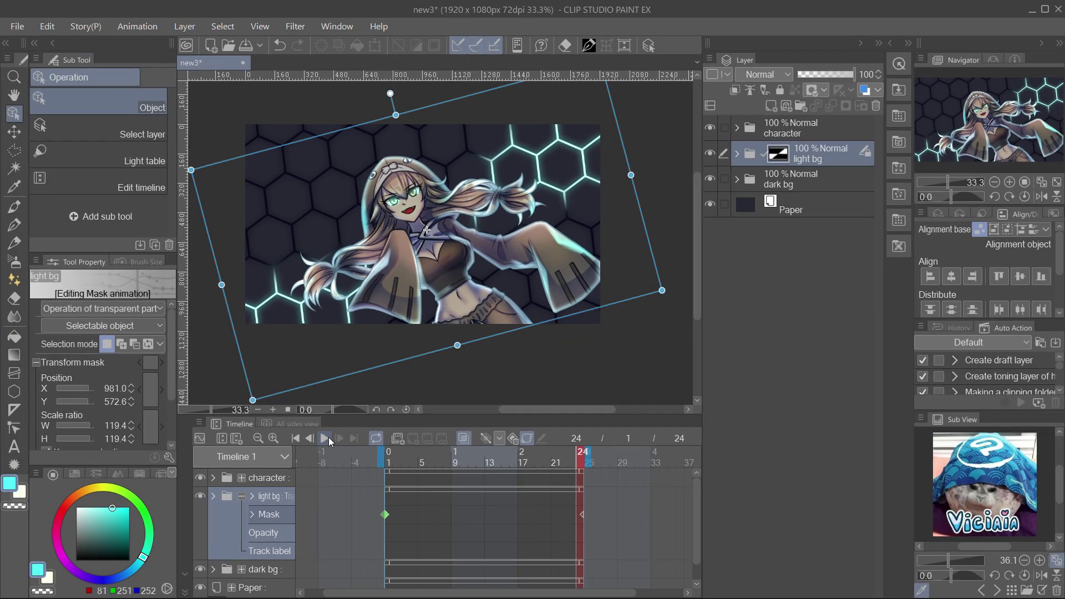
pyautogui.click(315, 429)
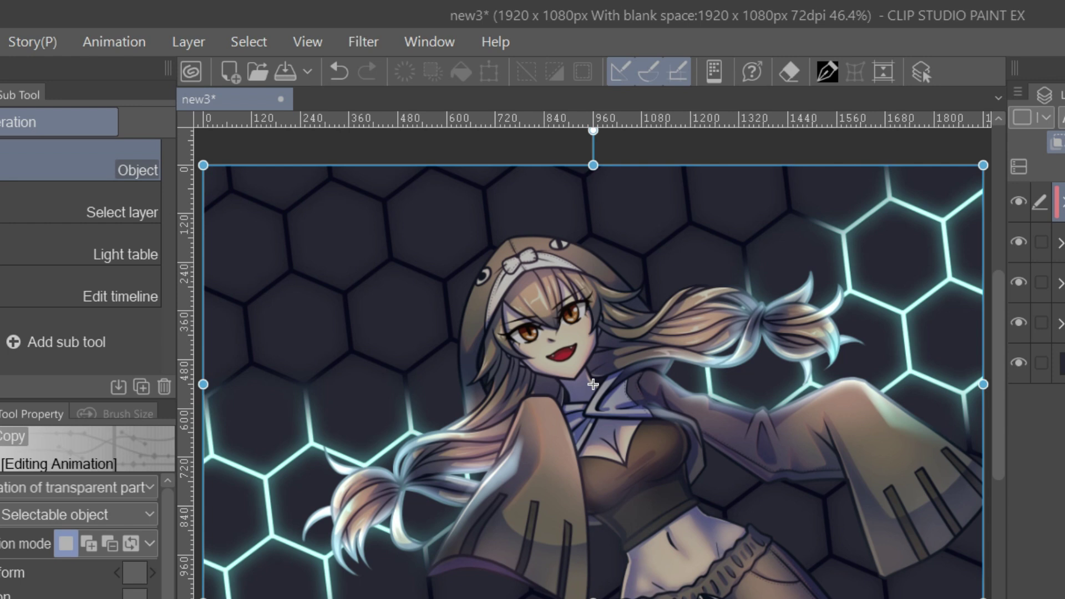
# Step: Create a 2D camera folder named Camera 1 with a 1920 x 1080 px output frame
pyautogui.click(105, 40)
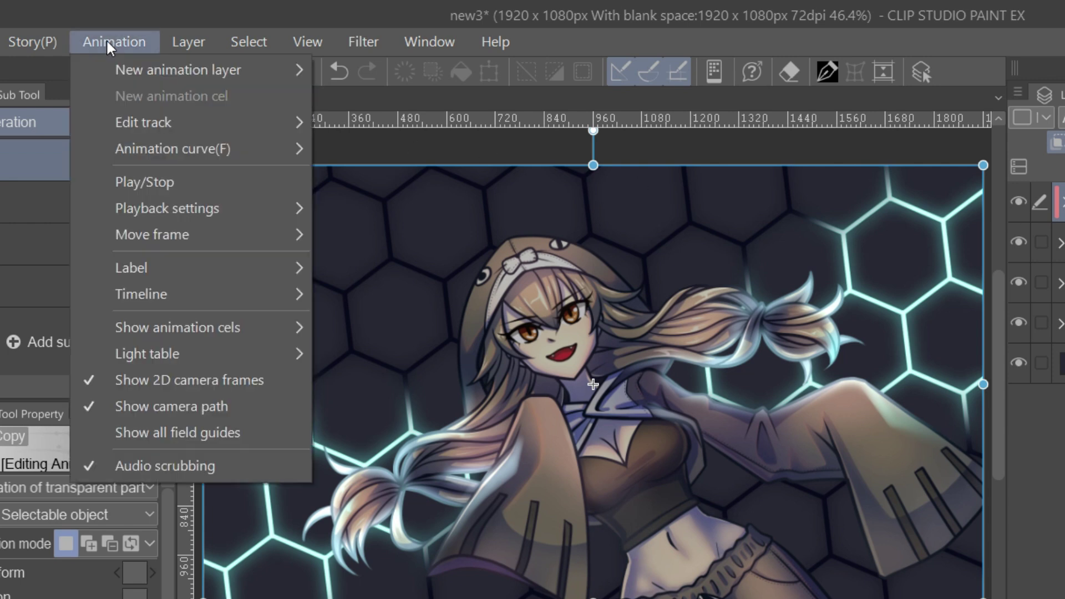
pyautogui.moveTo(140, 70)
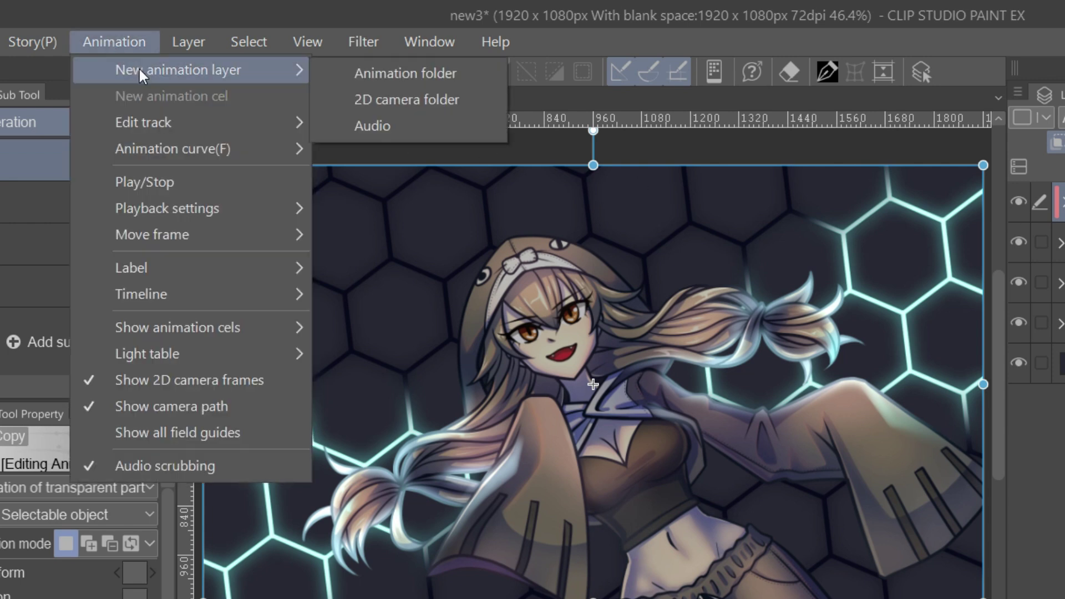
pyautogui.click(418, 105)
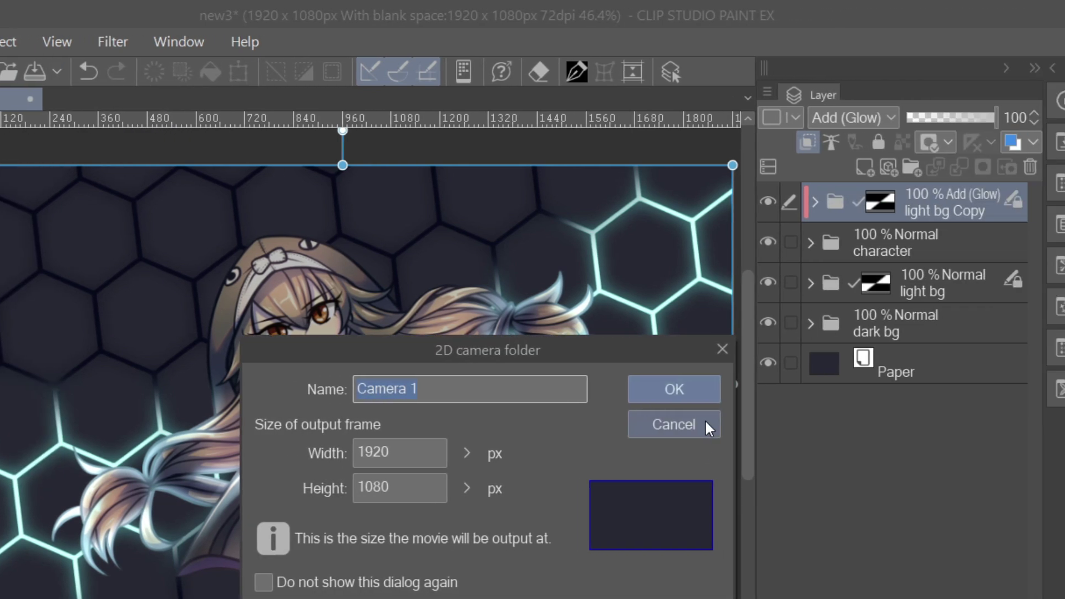
pyautogui.click(687, 392)
# Step: Place Camera 1 directly below the character folder and move the light bg and dark bg folders into it
pyautogui.moveTo(893, 203); pyautogui.dragTo(895, 301)
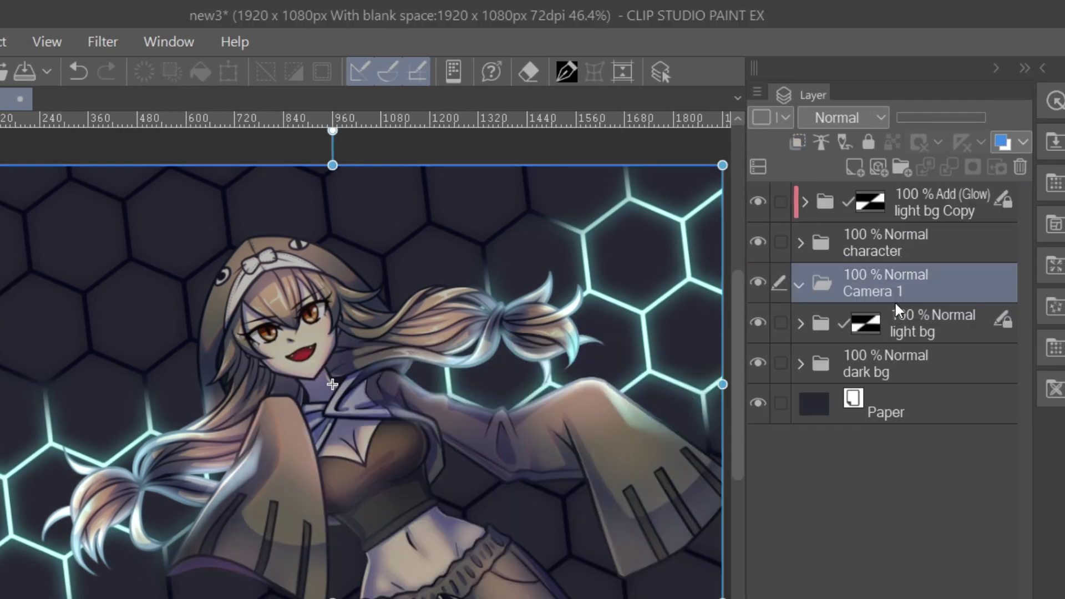
pyautogui.click(907, 323)
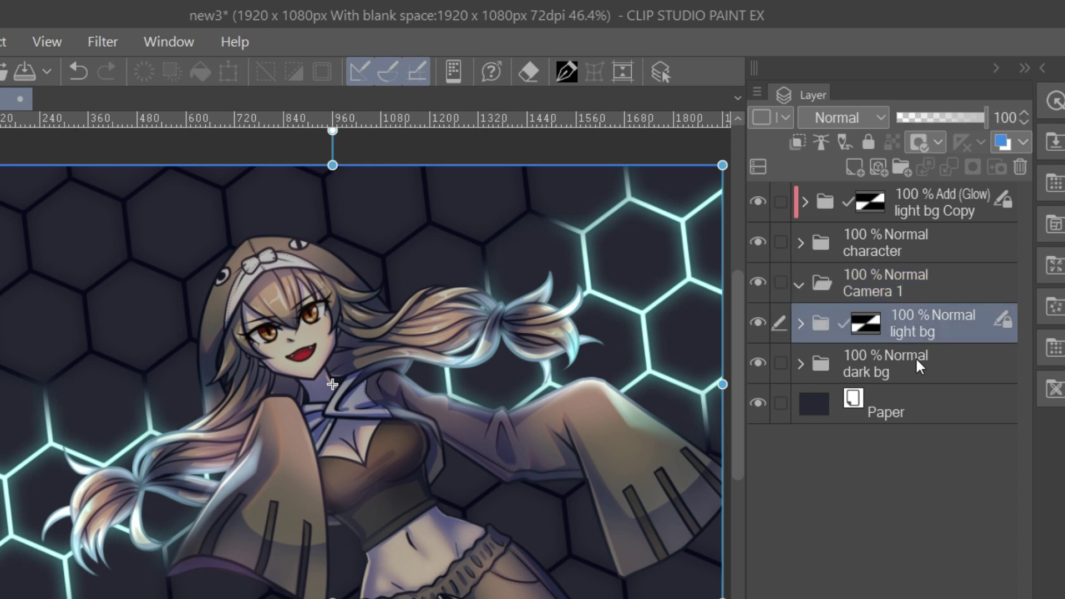
pyautogui.keyDown('ctrl'); pyautogui.click(915, 357); pyautogui.keyUp('ctrl')
pyautogui.moveTo(918, 323); pyautogui.dragTo(901, 284)
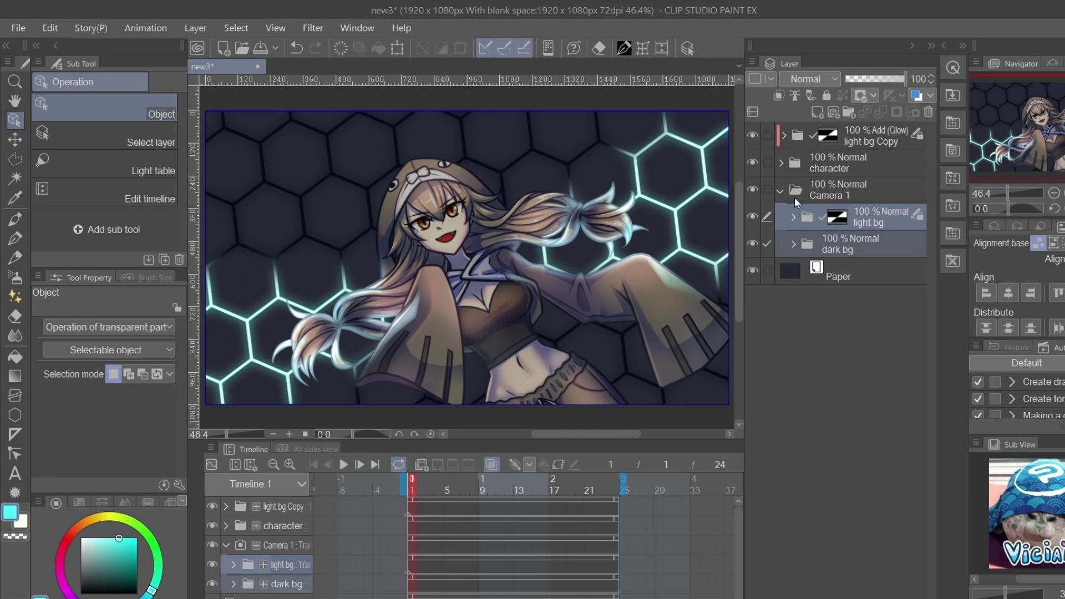
# Step: Shrink the Camera 1 frame to about 92.9% at frame 1 and tilt it slightly counterclockwise near the canvas centre
pyautogui.click(869, 188)
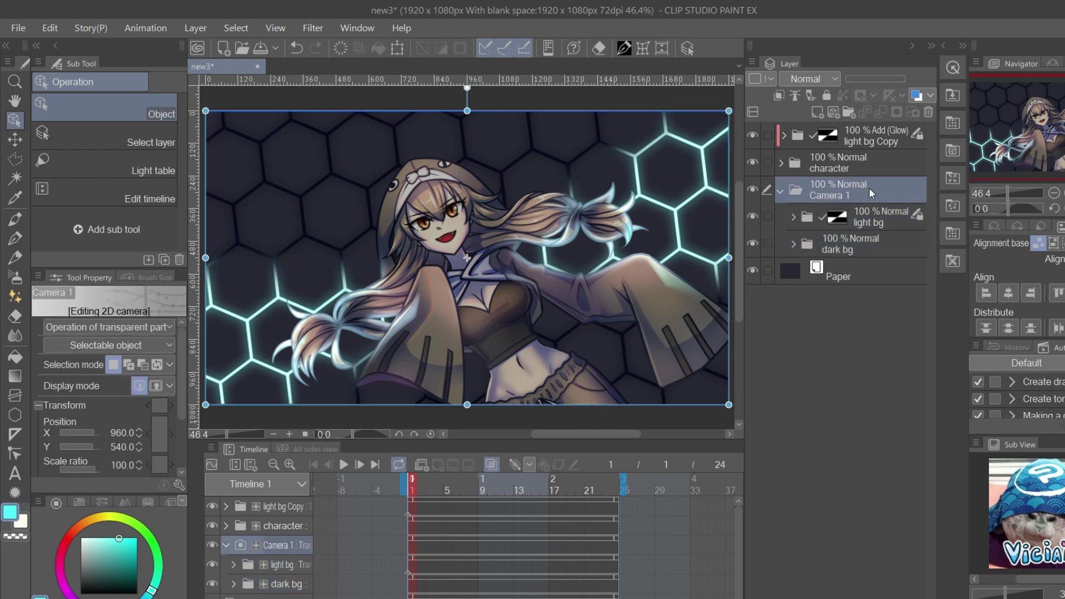
pyautogui.moveTo(729, 111); pyautogui.dragTo(695, 161)
pyautogui.moveTo(554, 256); pyautogui.dragTo(577, 247)
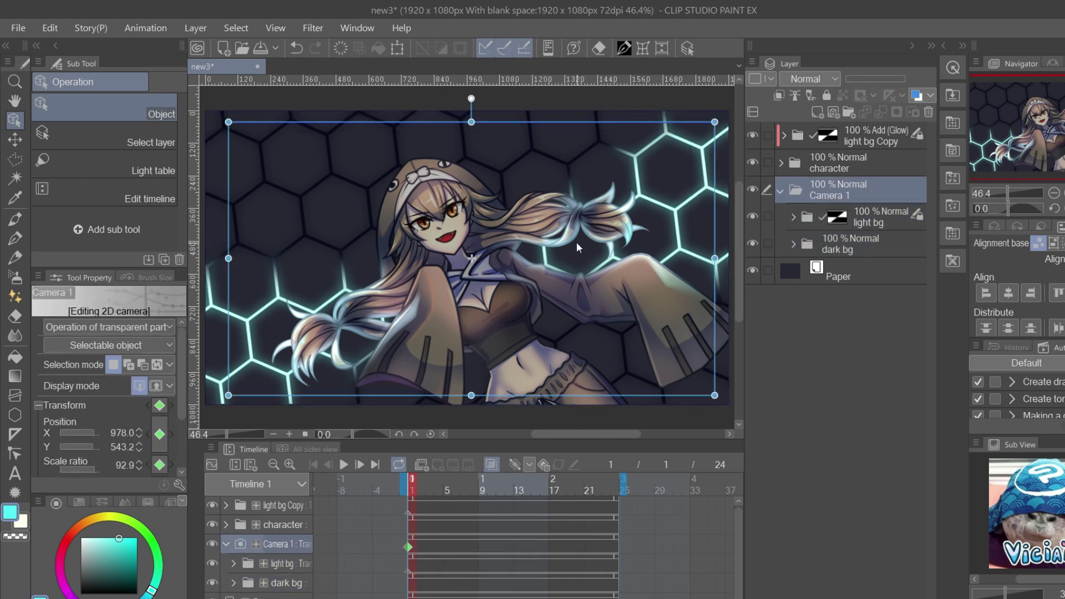
pyautogui.moveTo(617, 129); pyautogui.dragTo(688, 157)
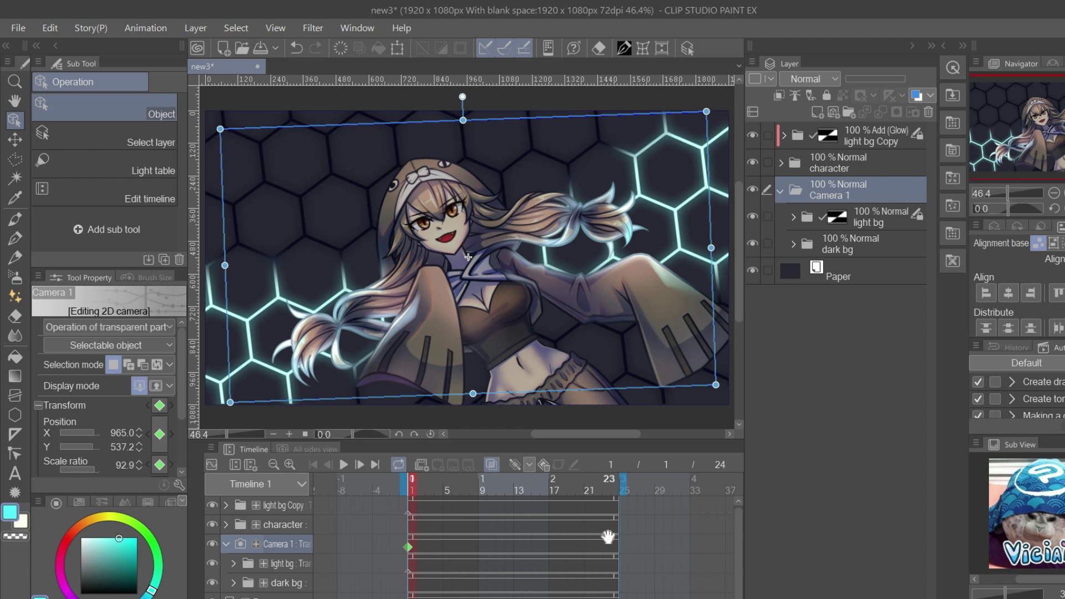
# Step: Add a matching Camera 1 keyframe at frame 24 and tilt the camera frame slightly clockwise at frame 13
pyautogui.click(614, 480)
pyautogui.click(516, 465)
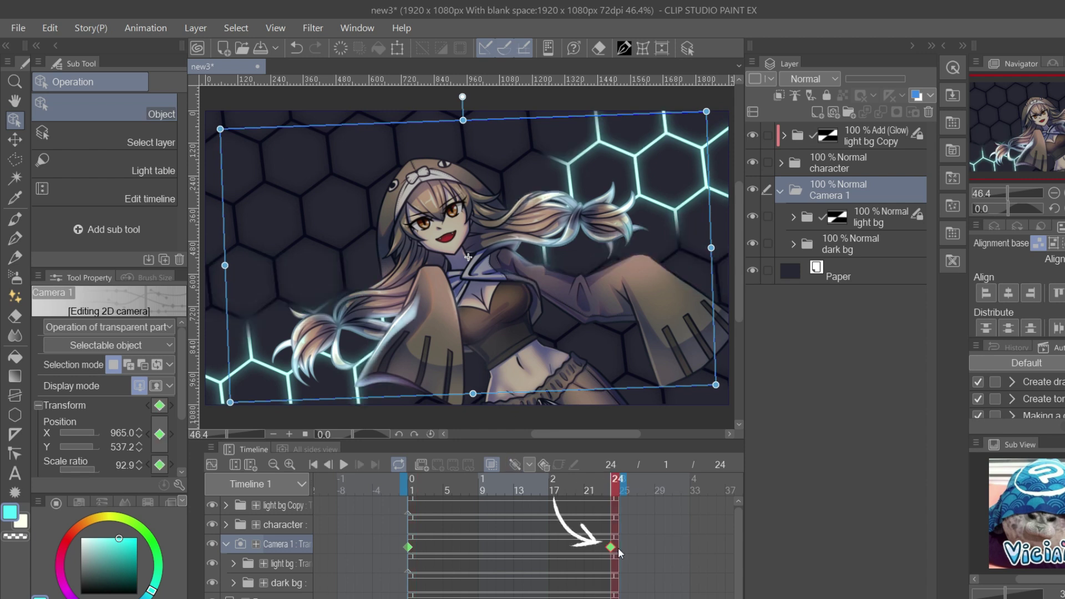
pyautogui.click(516, 549)
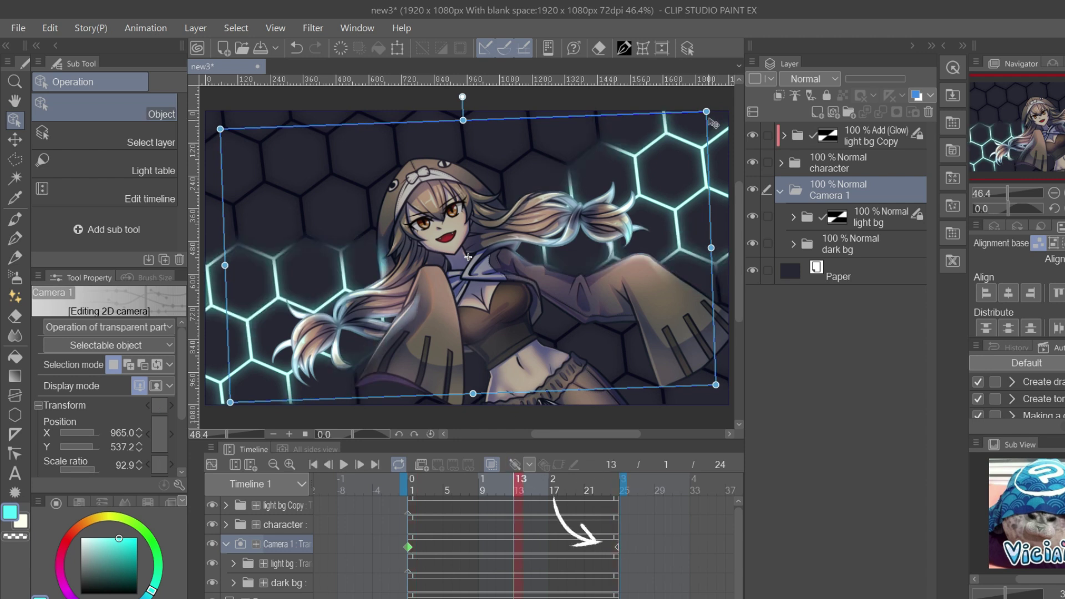
pyautogui.moveTo(714, 123); pyautogui.dragTo(721, 127)
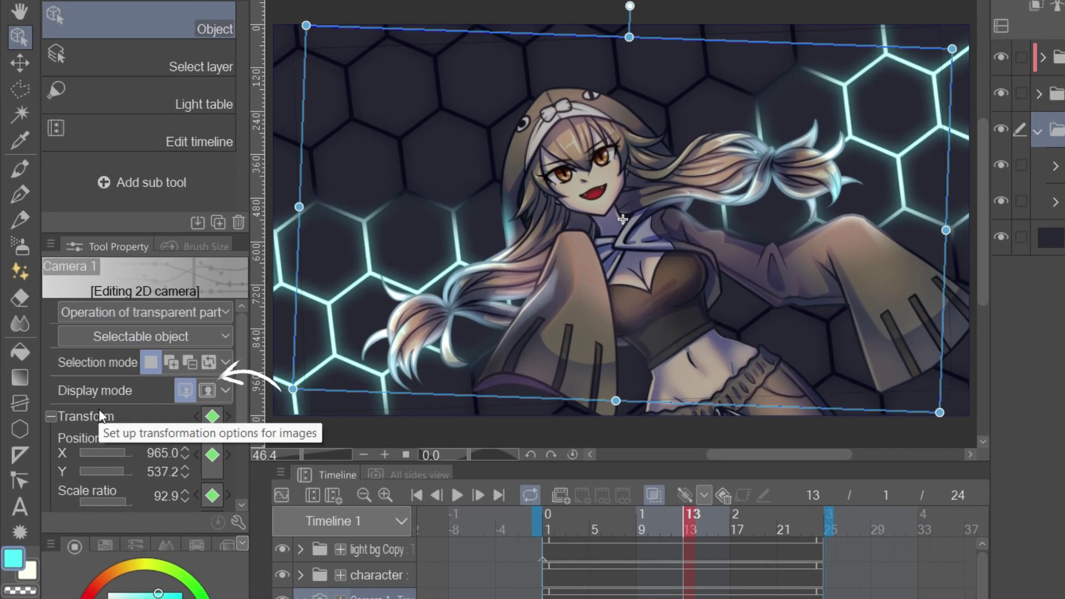
# Step: Switch the camera's display mode to show the canvas through the camera view and play back the camera movement
pyautogui.click(212, 397)
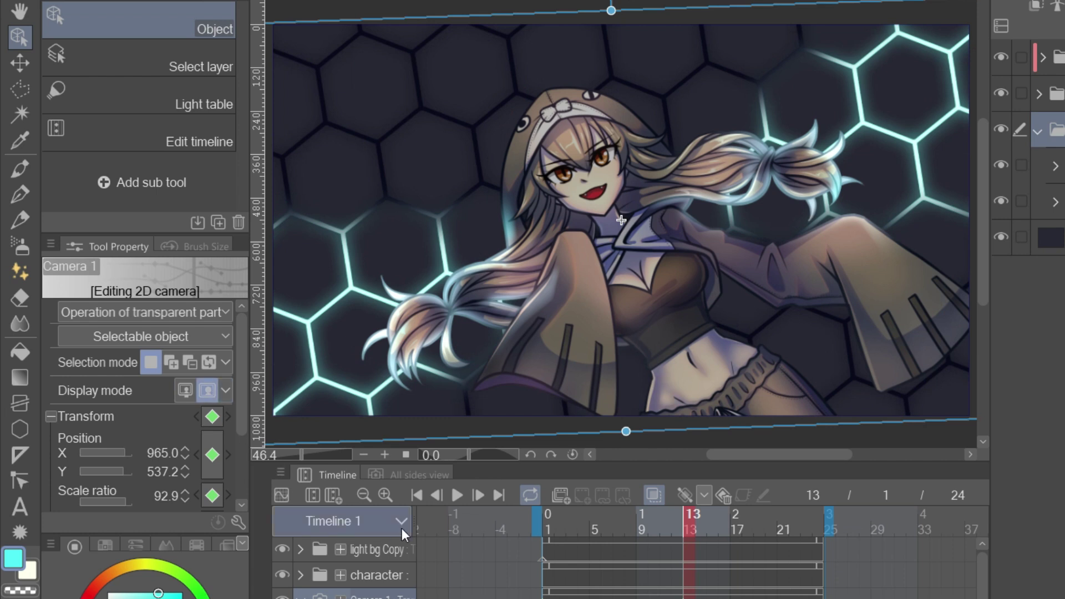
pyautogui.click(456, 495)
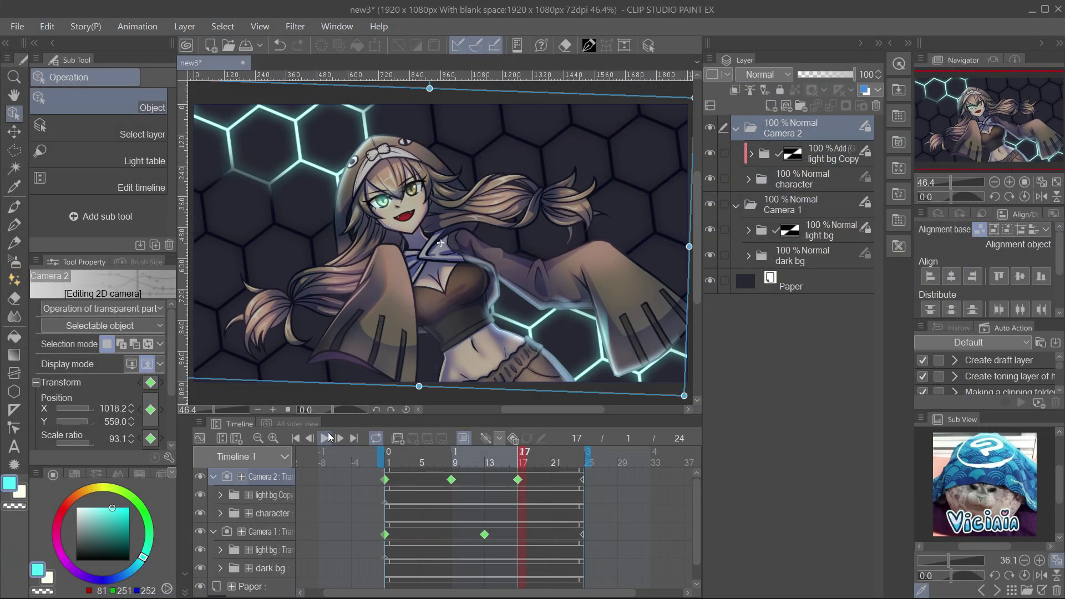
pyautogui.click(325, 438)
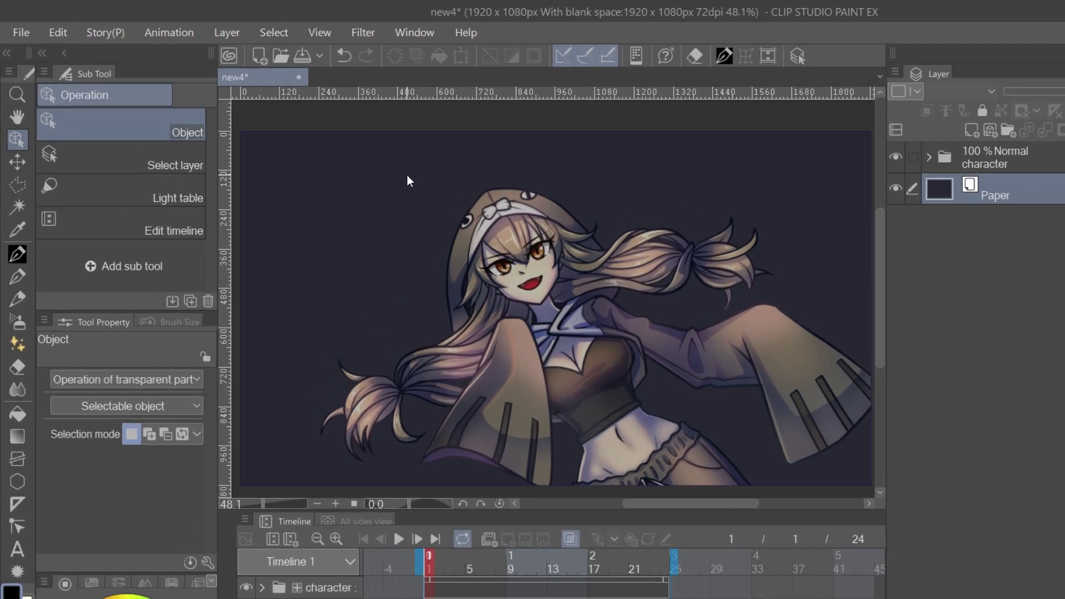
# Step: Create a new 1000 x 1000 px, 72 dpi animated illustration with 24 cels at 8 fps and delete its animation folder
pyautogui.click(22, 33)
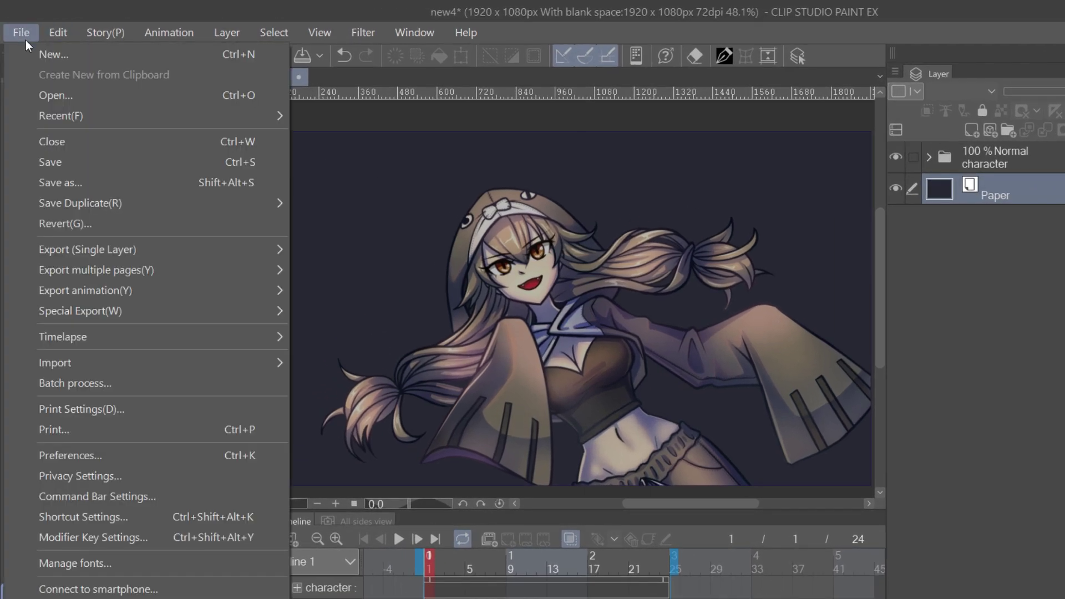
pyautogui.click(35, 52)
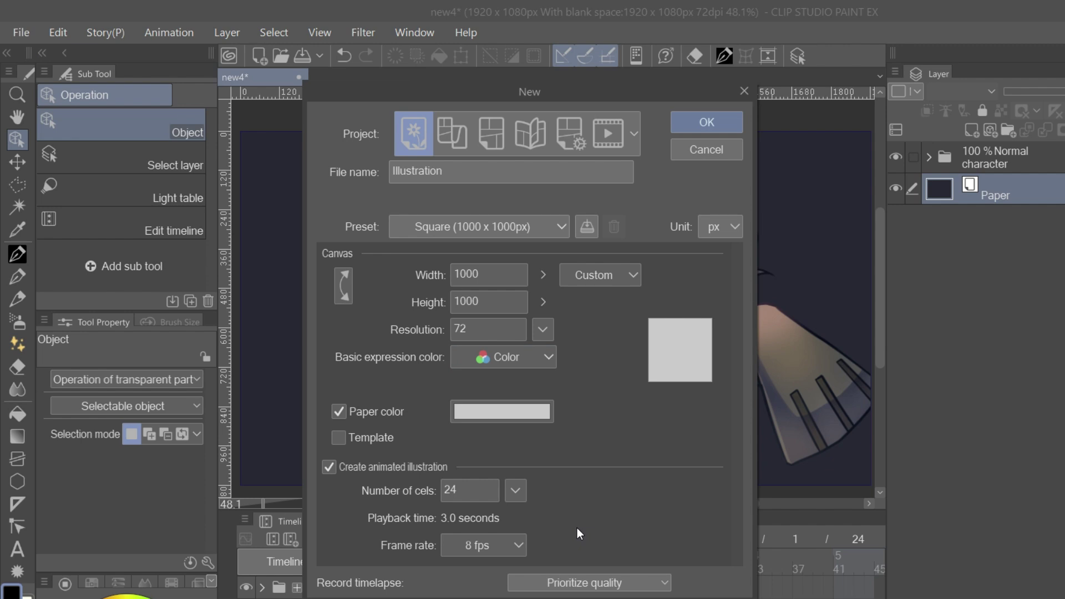
pyautogui.click(722, 121)
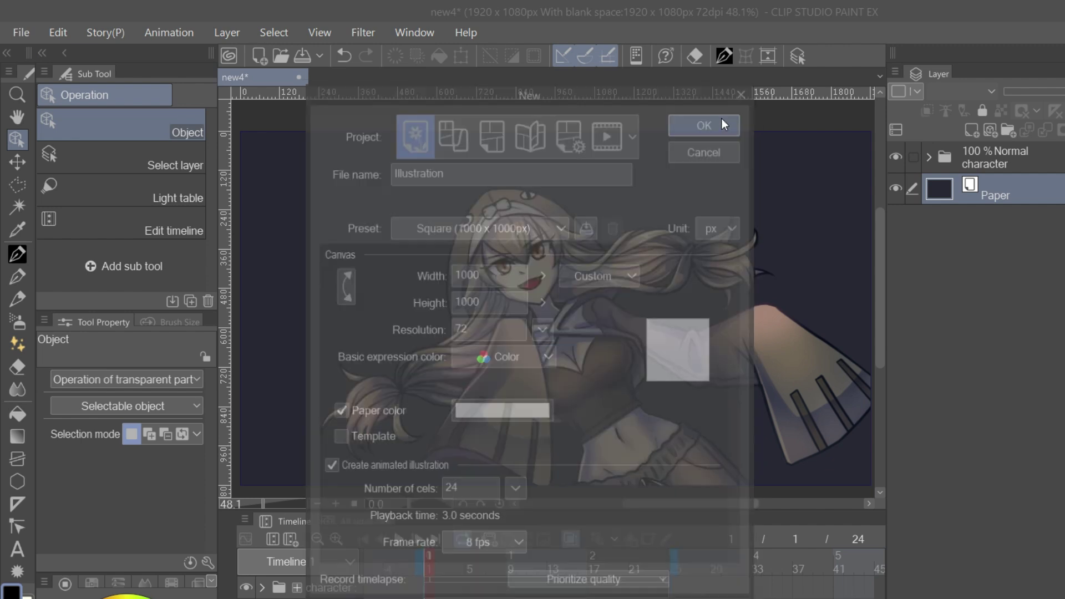
pyautogui.scroll(3, 812, 325)
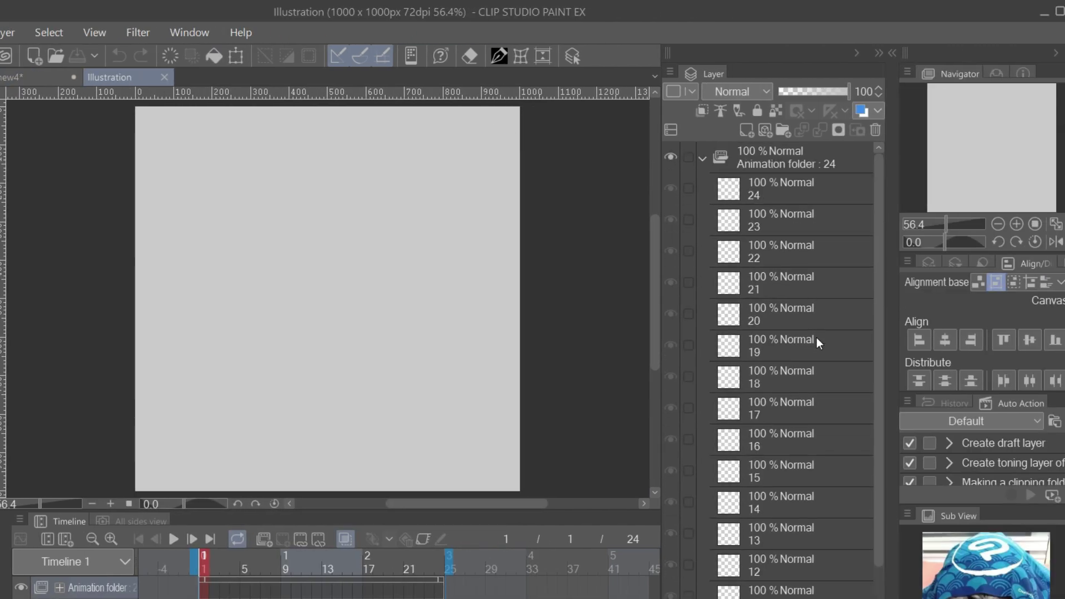
pyautogui.click(806, 163)
pyautogui.click(876, 130)
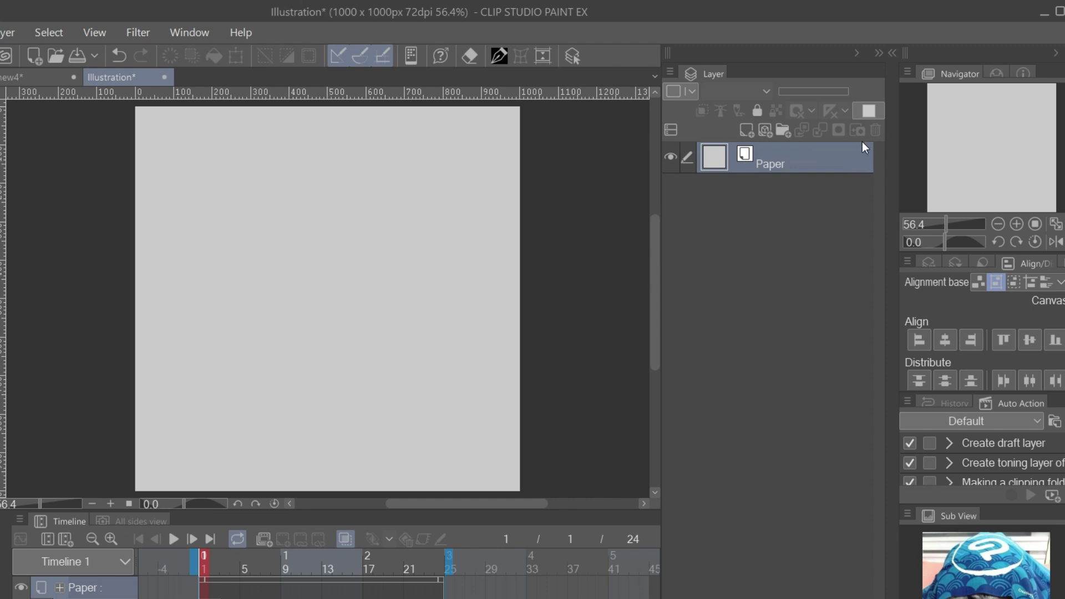
# Step: Add a raster layer and draw a filled black six-cornered polygon with corner roundness 32, about 735 x 840 px, centred on the canvas
pyautogui.click(747, 130)
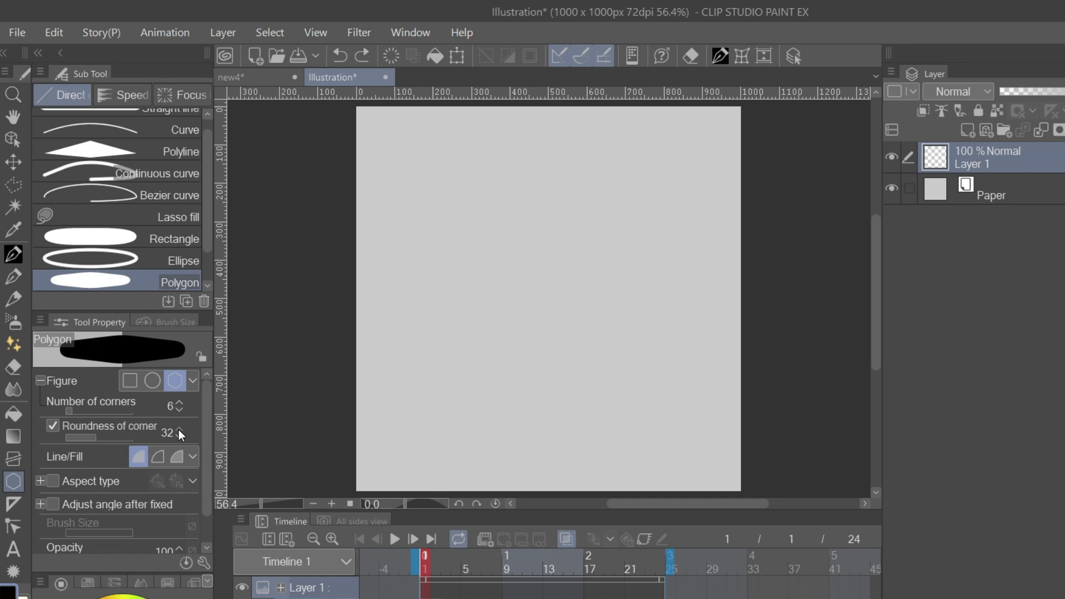
pyautogui.moveTo(368, 143); pyautogui.dragTo(718, 485)
# Step: Create a selection from the hexagon layer's contents and expand it slightly beyond the hexagon's outline
pyautogui.keyDown('ctrl'); pyautogui.click(938, 157); pyautogui.keyUp('ctrl')
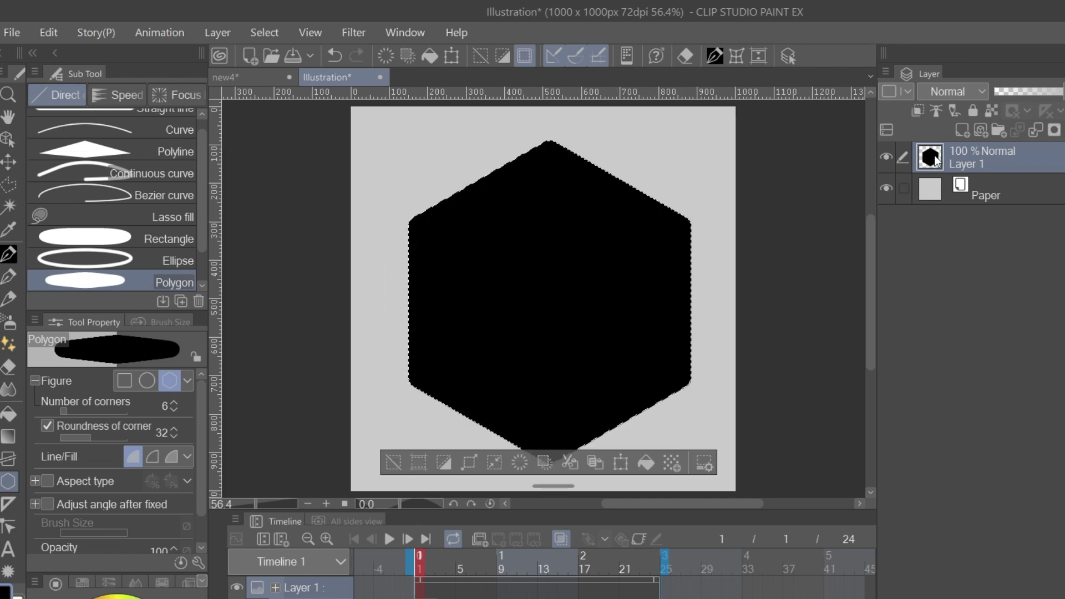
pyautogui.hotkey('ctrl', 'd')
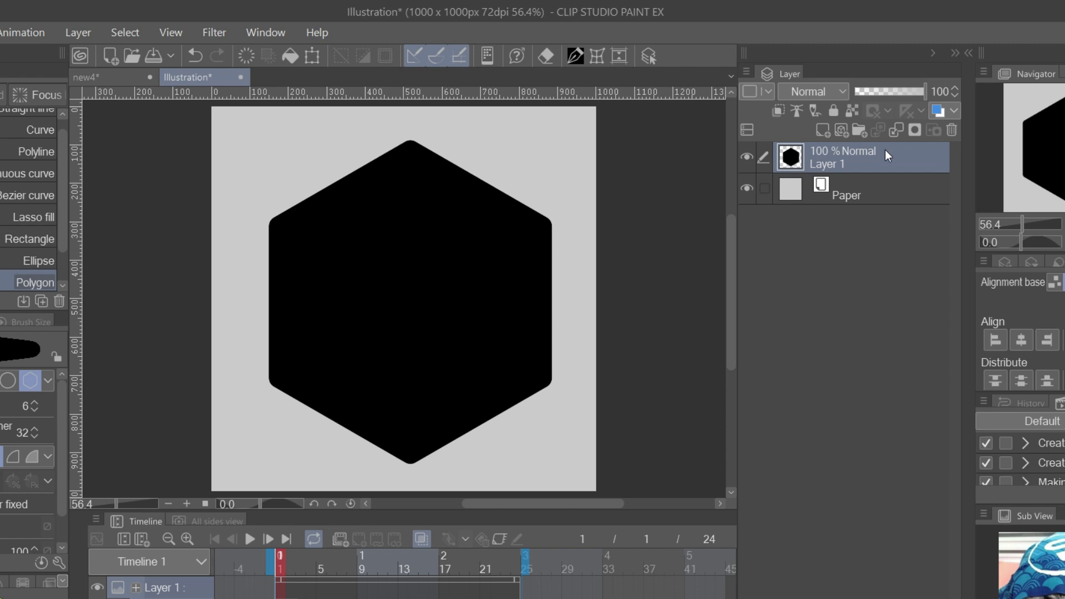
pyautogui.rightClick(884, 150)
pyautogui.moveTo(928, 417)
pyautogui.click(805, 417)
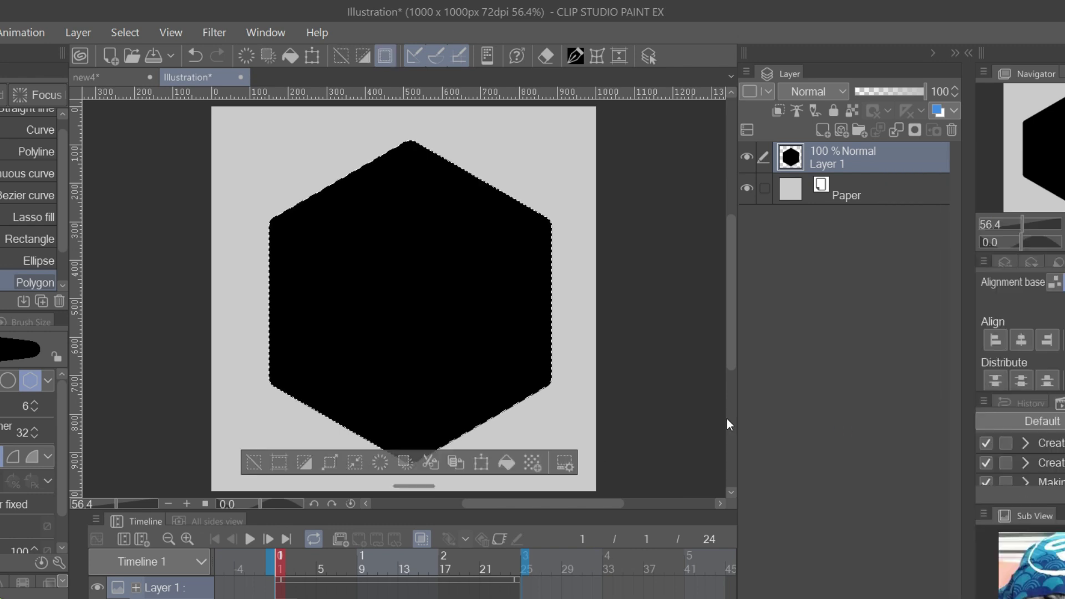
pyautogui.click(324, 465)
pyautogui.click(611, 261)
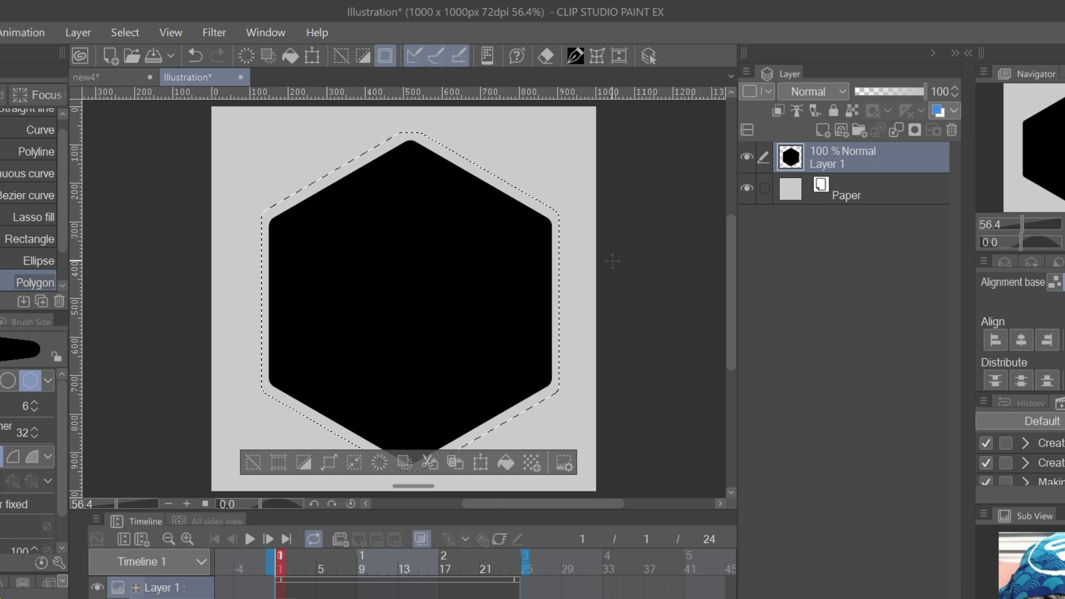
# Step: Crop the canvas to the expanded selection, delete the Paper layer and save the document as hexagon bg
pyautogui.click(278, 462)
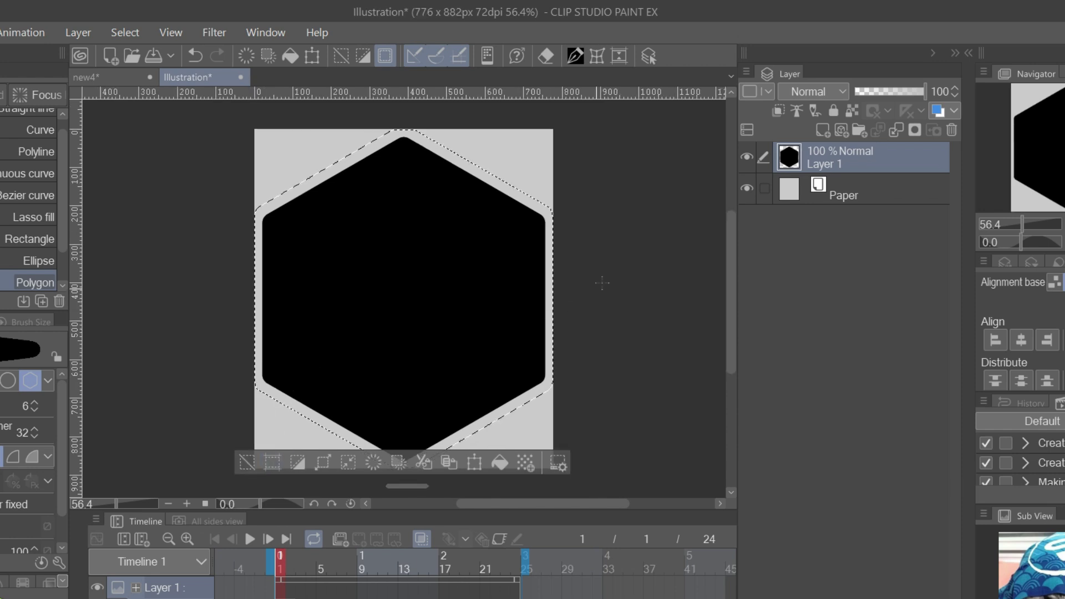
pyautogui.click(838, 186)
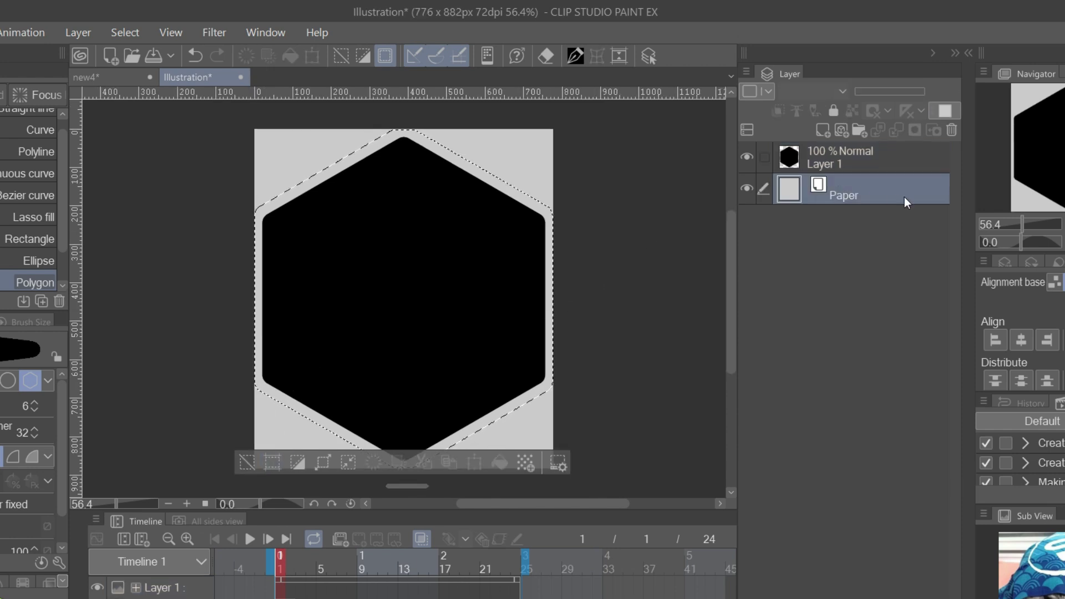
pyautogui.click(951, 130)
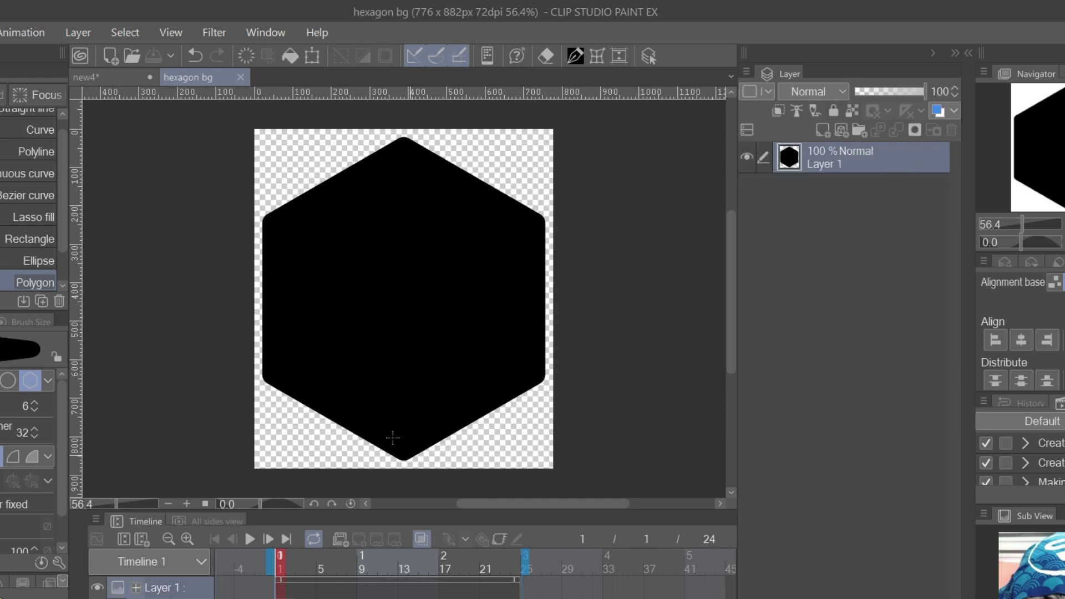
# Step: Switch to the new4 document and import the hexagon bg file as a file object between the character folder and Paper
pyautogui.click(110, 81)
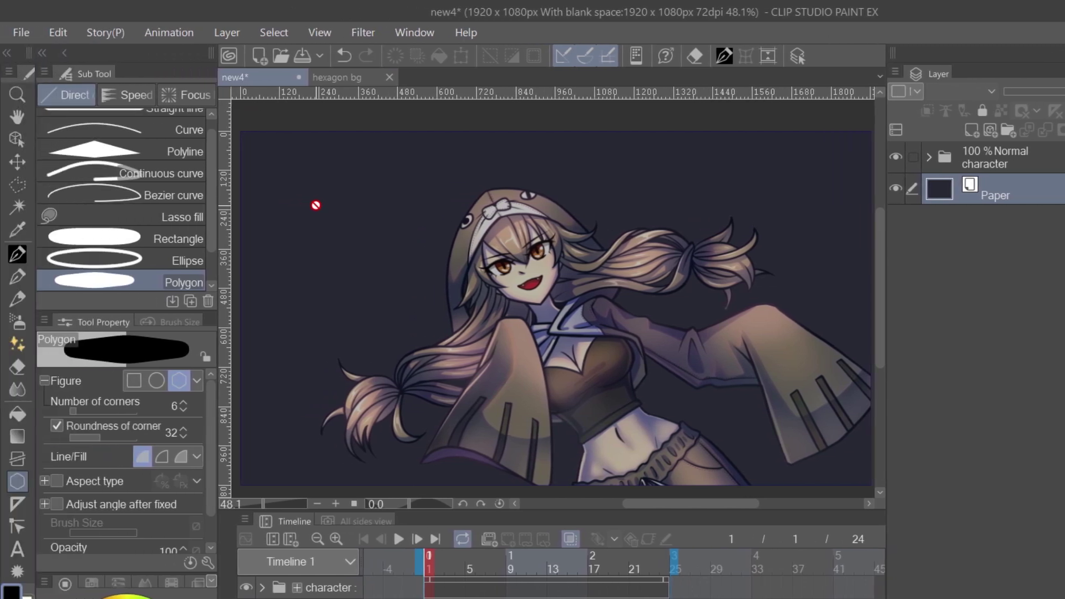
pyautogui.click(20, 33)
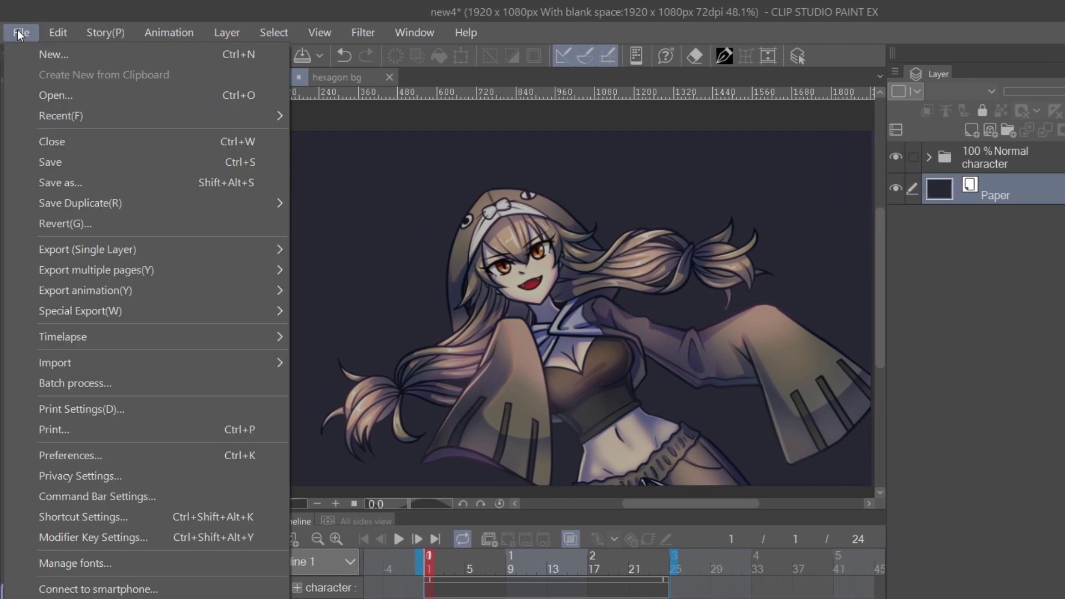
pyautogui.moveTo(167, 368)
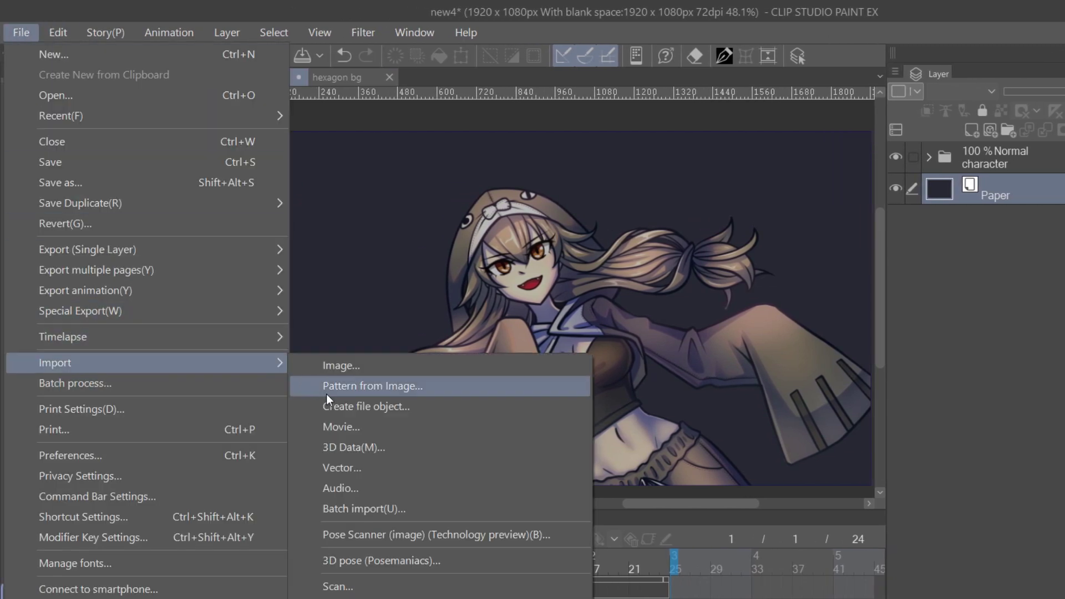
pyautogui.click(345, 405)
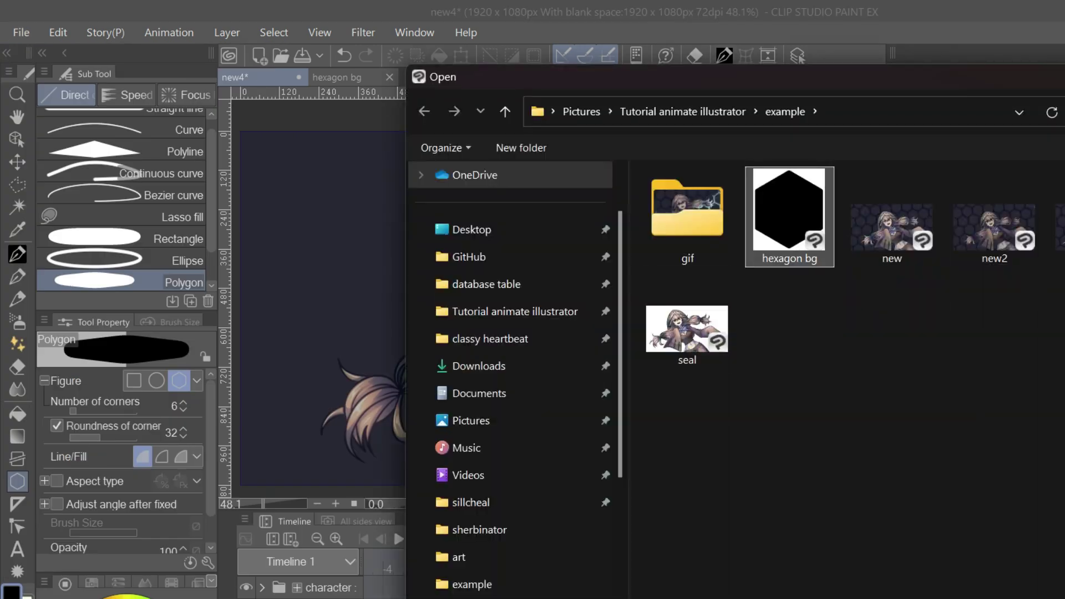
pyautogui.doubleClick(790, 216)
pyautogui.click(848, 309)
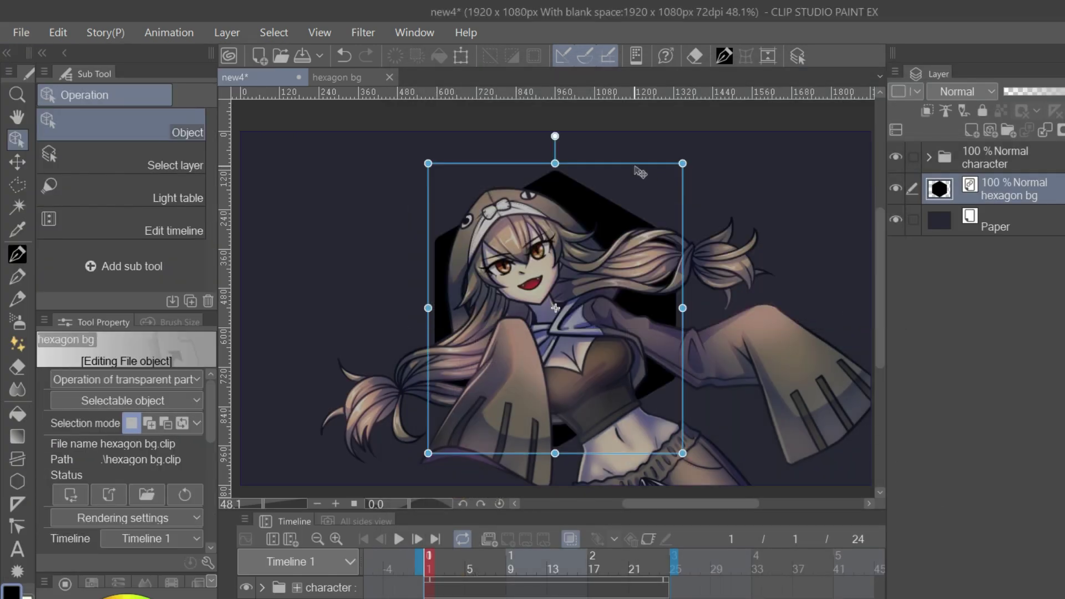
# Step: Scale the hexagon bg object to 41% near the canvas's left side and turn on tiling to fill the background
pyautogui.moveTo(682, 164); pyautogui.dragTo(578, 282)
pyautogui.moveTo(539, 284); pyautogui.dragTo(359, 148)
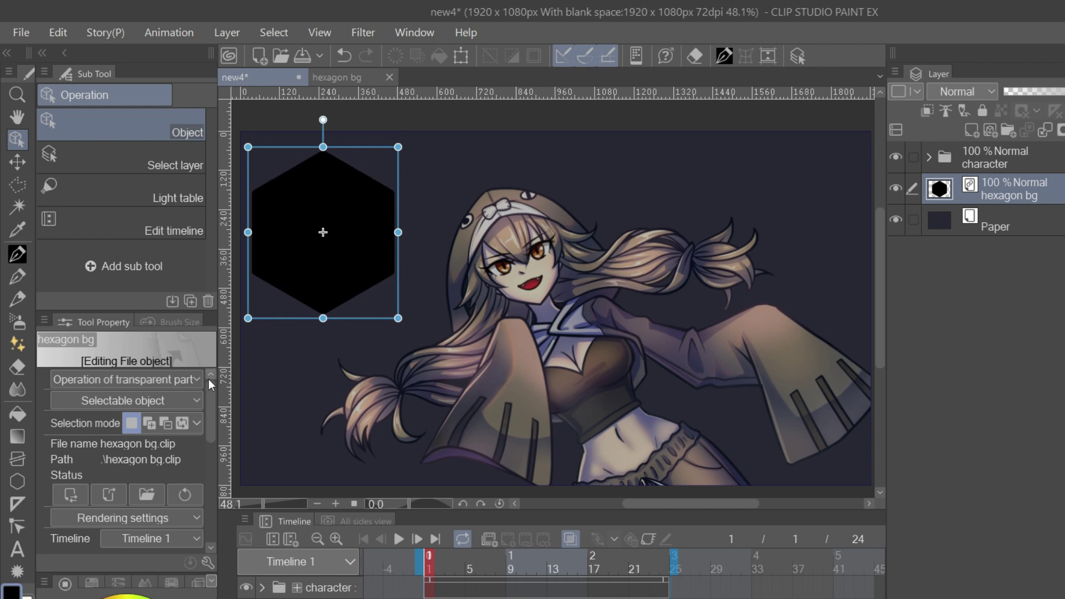
pyautogui.click(211, 480)
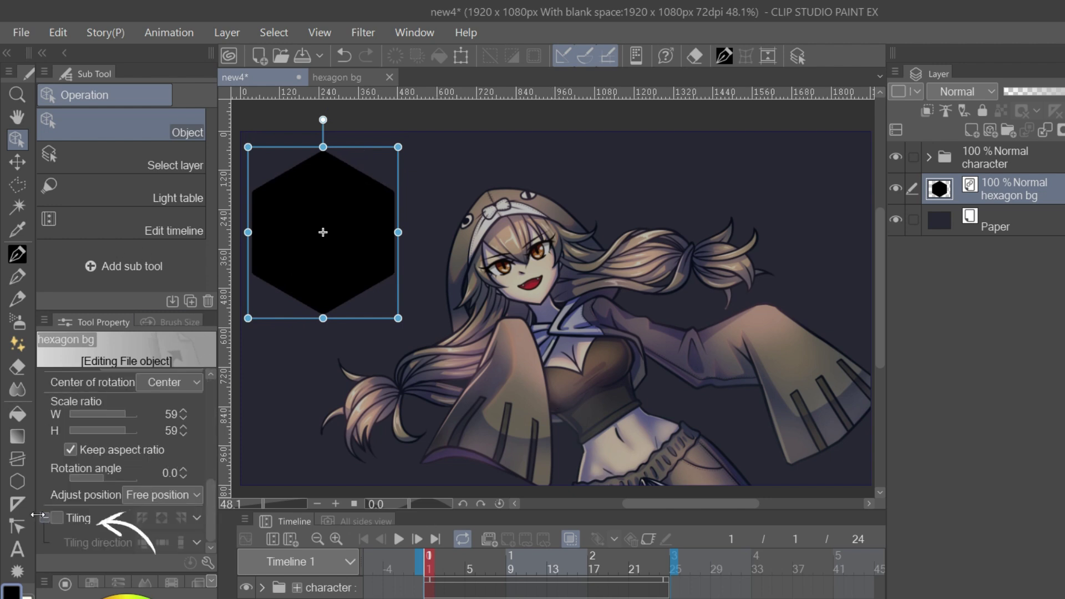
pyautogui.click(54, 518)
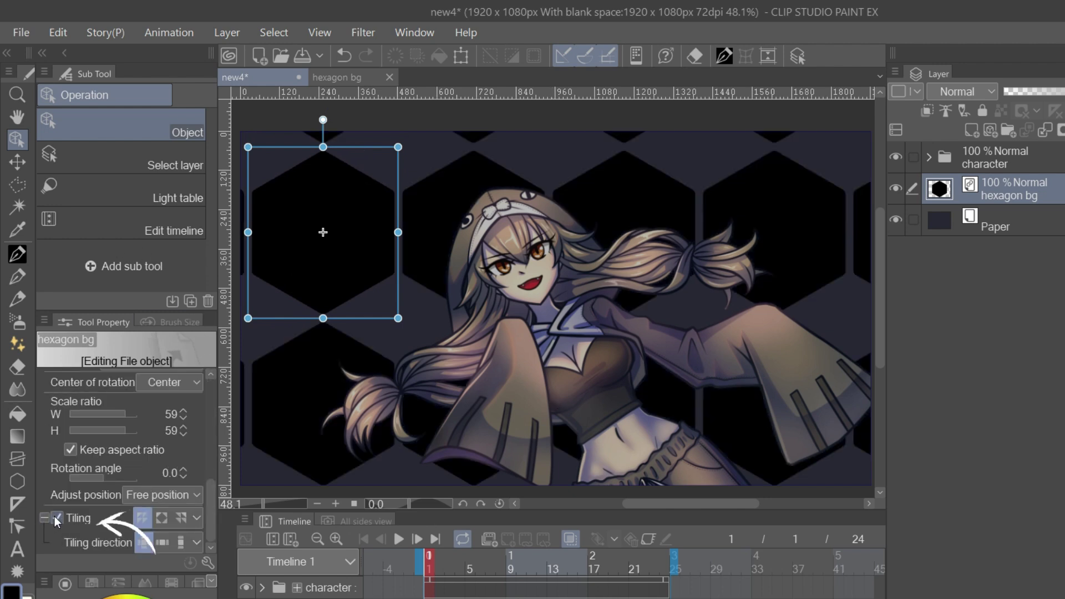
pyautogui.moveTo(398, 147); pyautogui.dragTo(352, 199)
pyautogui.moveTo(508, 252); pyautogui.dragTo(516, 261)
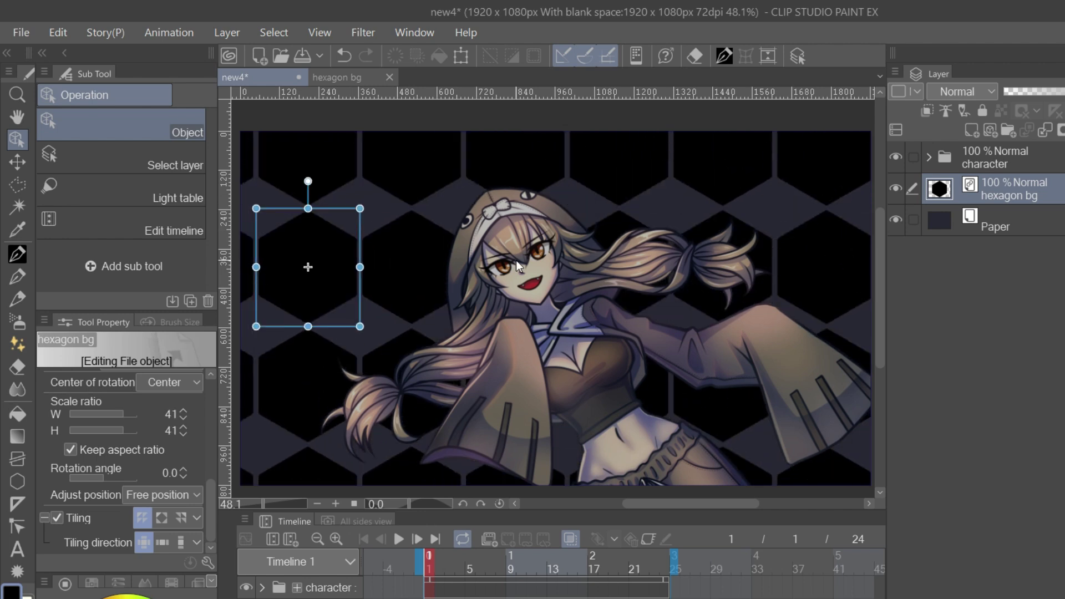
# Step: In the hexagon bg document, enable layer keyframes and animate the scale over frames 1, 7 and 13, shrinking to 91% at frame 7
pyautogui.click(347, 78)
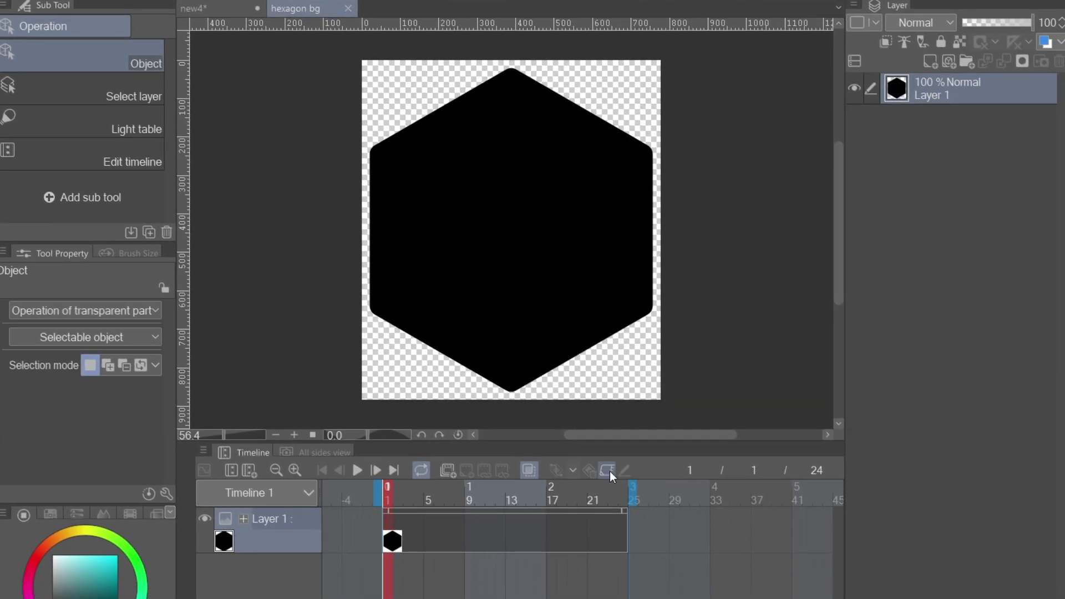
pyautogui.click(610, 471)
pyautogui.click(511, 503)
pyautogui.click(449, 519)
pyautogui.scroll(-3, 165, 399)
pyautogui.click(119, 366)
pyautogui.click(118, 367)
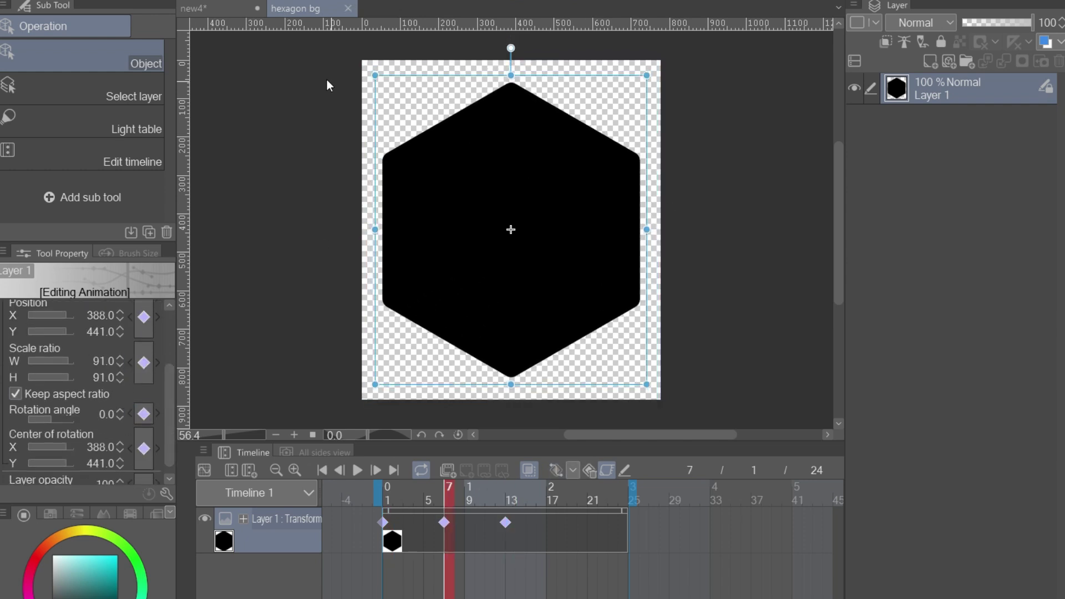
# Step: Play back new4, rotate its hexagon bg object to 90° and restrict the tiling to a single vertical column
pyautogui.click(207, 9)
pyautogui.click(358, 471)
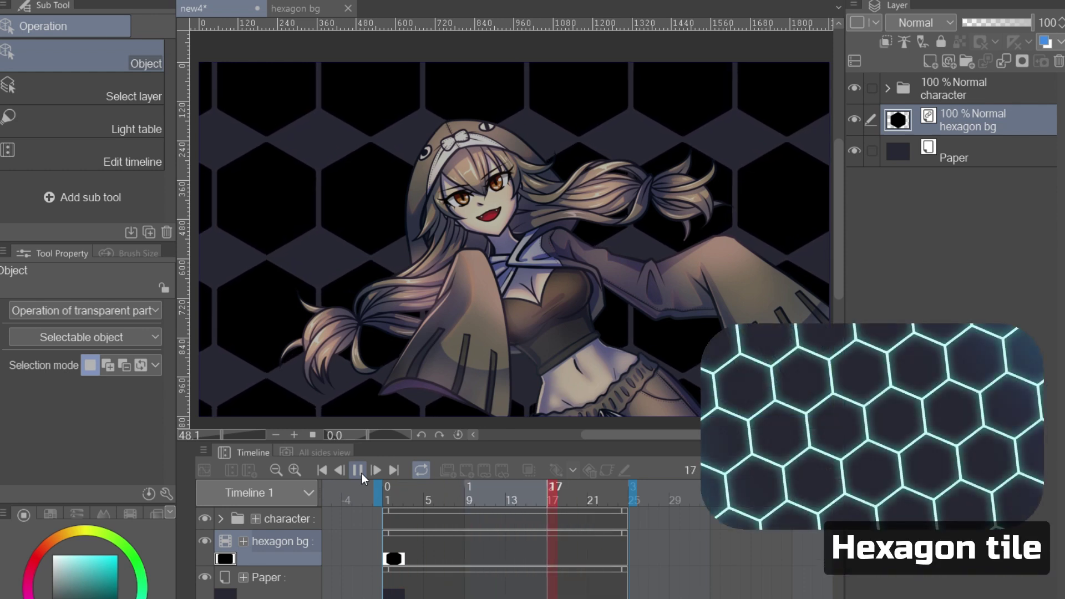
pyautogui.click(287, 208)
pyautogui.moveTo(168, 344); pyautogui.dragTo(177, 455)
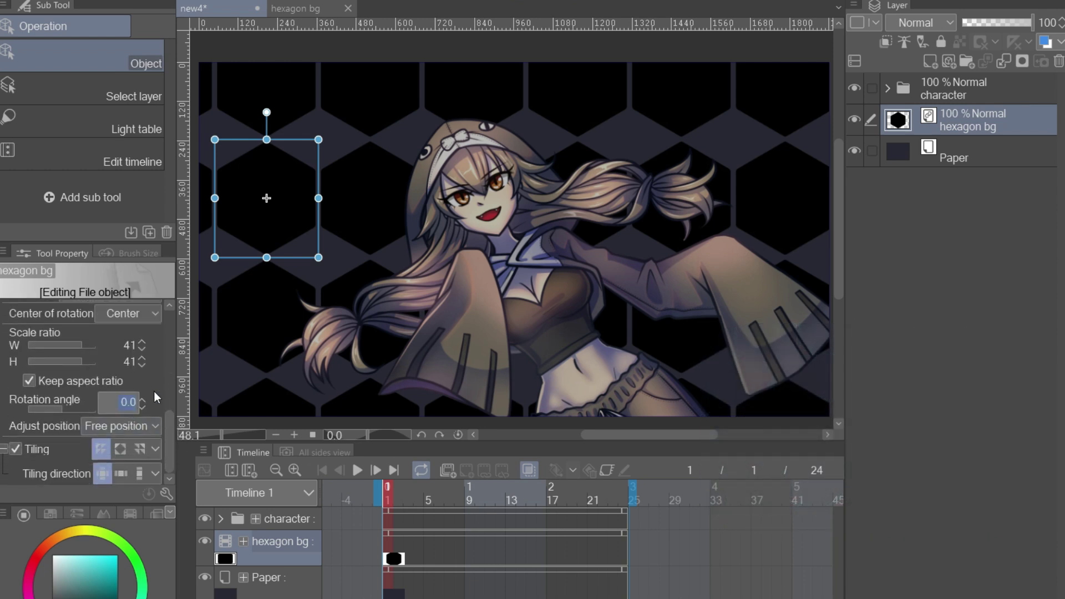
pyautogui.press('Return')
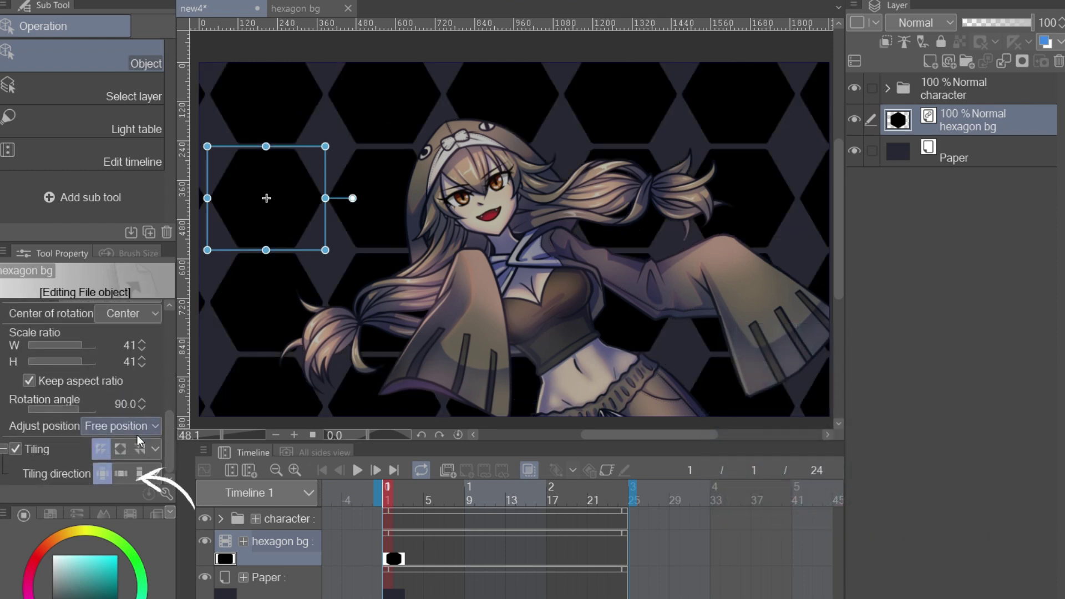
pyautogui.click(122, 473)
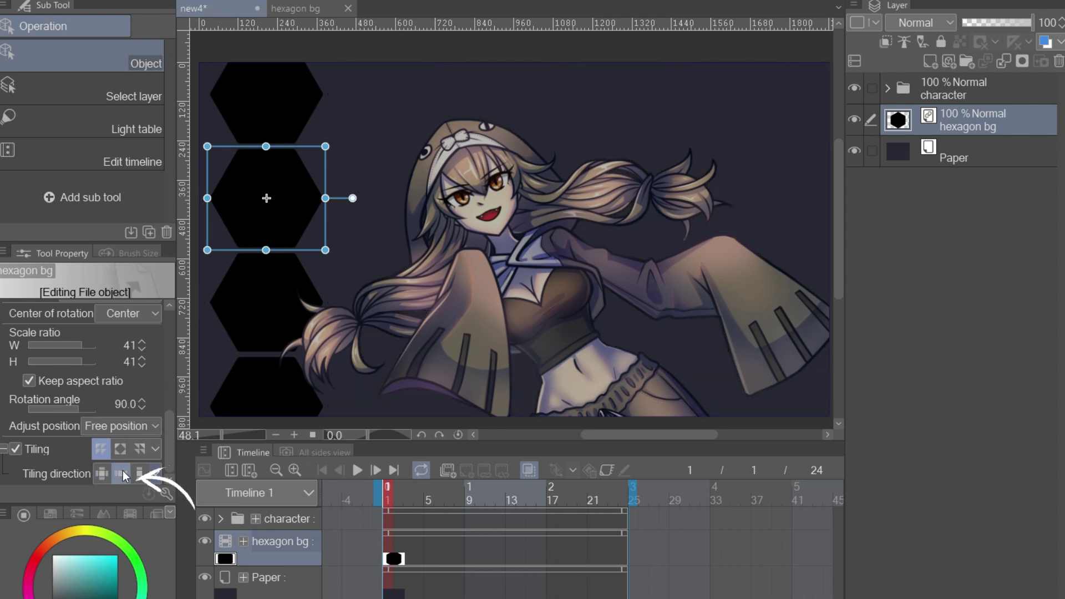
# Step: Shrink and shift the hexagon column against the canvas's left edge, and place a staggered duplicate column beside it
pyautogui.moveTo(325, 146); pyautogui.dragTo(314, 175)
pyautogui.moveTo(286, 199); pyautogui.dragTo(242, 193)
pyautogui.moveTo(981, 117); pyautogui.dragTo(932, 62)
pyautogui.moveTo(242, 190); pyautogui.dragTo(325, 236)
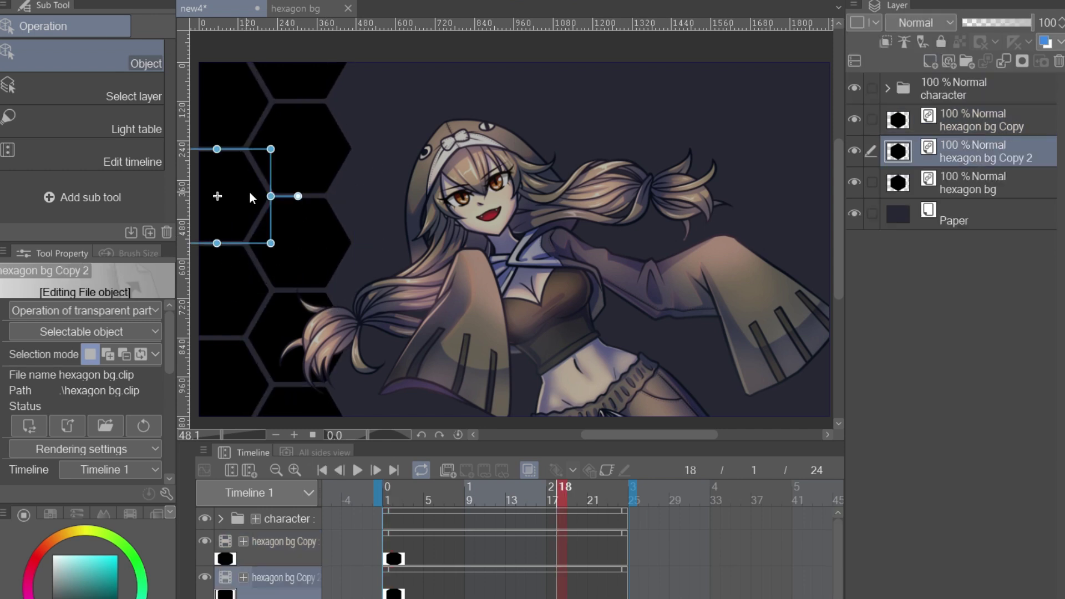
# Step: Keep duplicating the hexagon columns up to hexagon bg Copy 7, interlocking them across the whole canvas in left-to-right layer order
pyautogui.moveTo(249, 188); pyautogui.dragTo(413, 188)
pyautogui.moveTo(957, 145); pyautogui.dragTo(958, 108)
pyautogui.moveTo(959, 156); pyautogui.dragTo(958, 113)
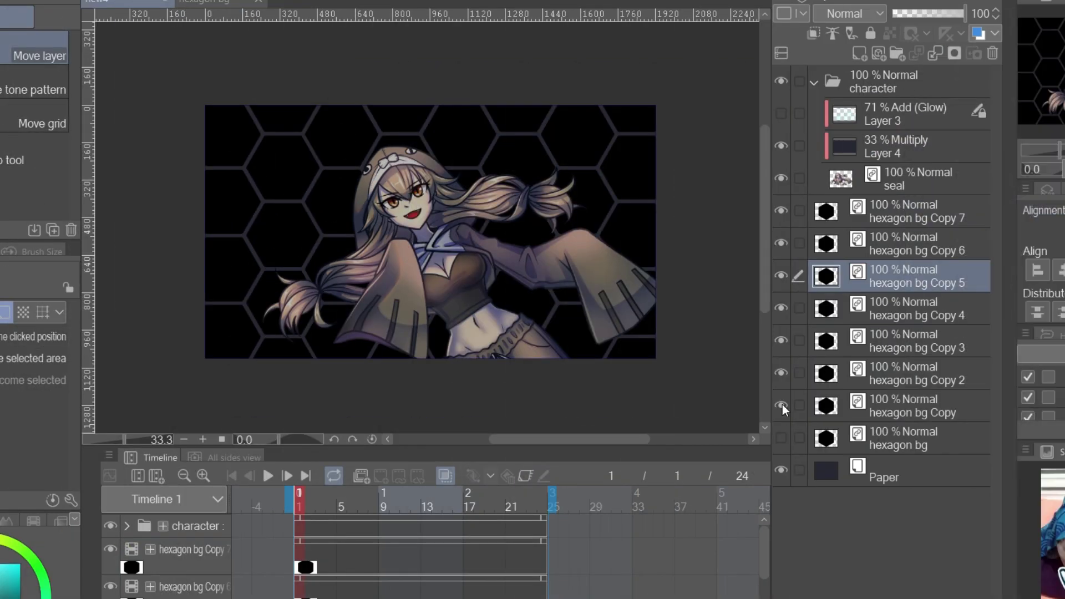
# Step: Hide and reshow the hexagon bg layers in sequence to check their order, and play back the animation
pyautogui.moveTo(782, 405); pyautogui.dragTo(786, 206)
pyautogui.moveTo(781, 437); pyautogui.dragTo(781, 211)
pyautogui.click(268, 476)
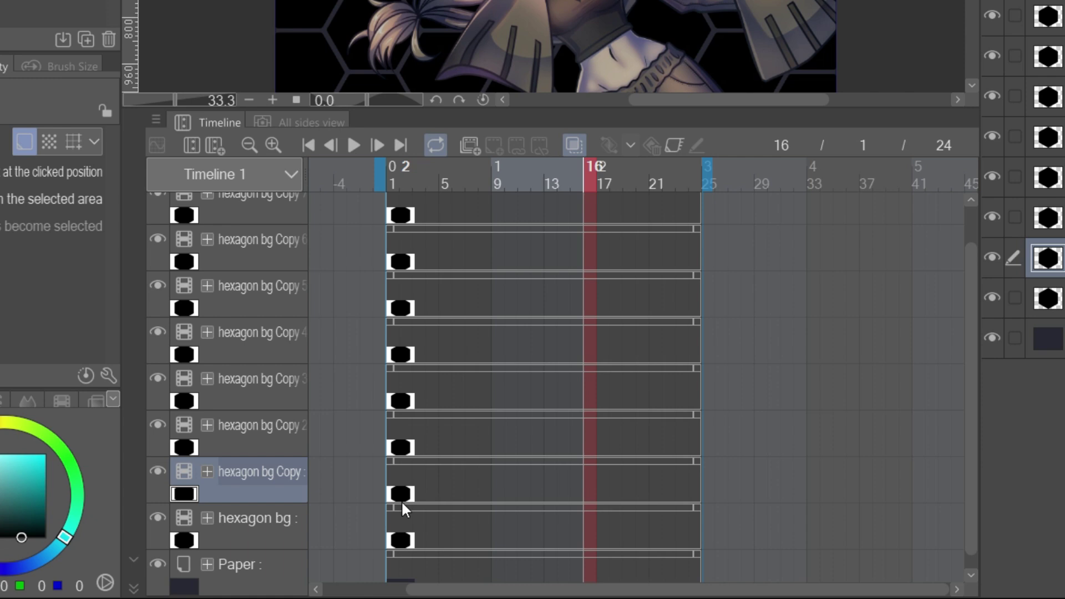
# Step: Stagger the hexagon copy clips on the timeline by two frames each, from frame 3 for hexagon bg Copy to frame 15 for Copy 7
pyautogui.click(435, 460)
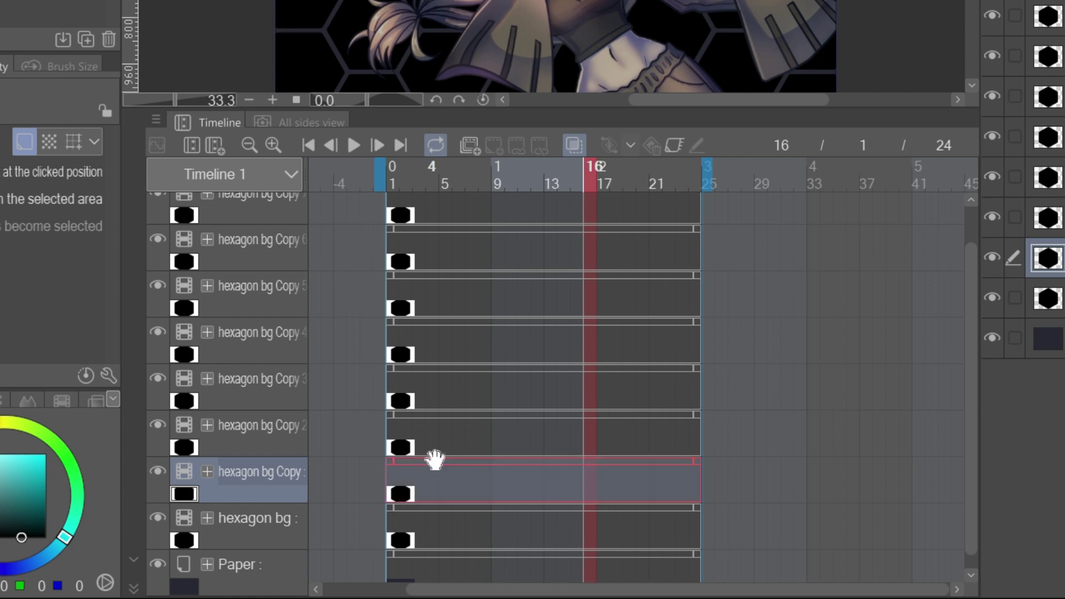
pyautogui.moveTo(435, 459); pyautogui.dragTo(465, 460)
pyautogui.moveTo(435, 411); pyautogui.dragTo(488, 424)
pyautogui.moveTo(433, 369); pyautogui.dragTo(512, 382)
pyautogui.moveTo(444, 322); pyautogui.dragTo(549, 329)
pyautogui.moveTo(496, 277); pyautogui.dragTo(625, 281)
pyautogui.moveTo(549, 240); pyautogui.dragTo(671, 257)
pyautogui.scroll(1, 668, 338)
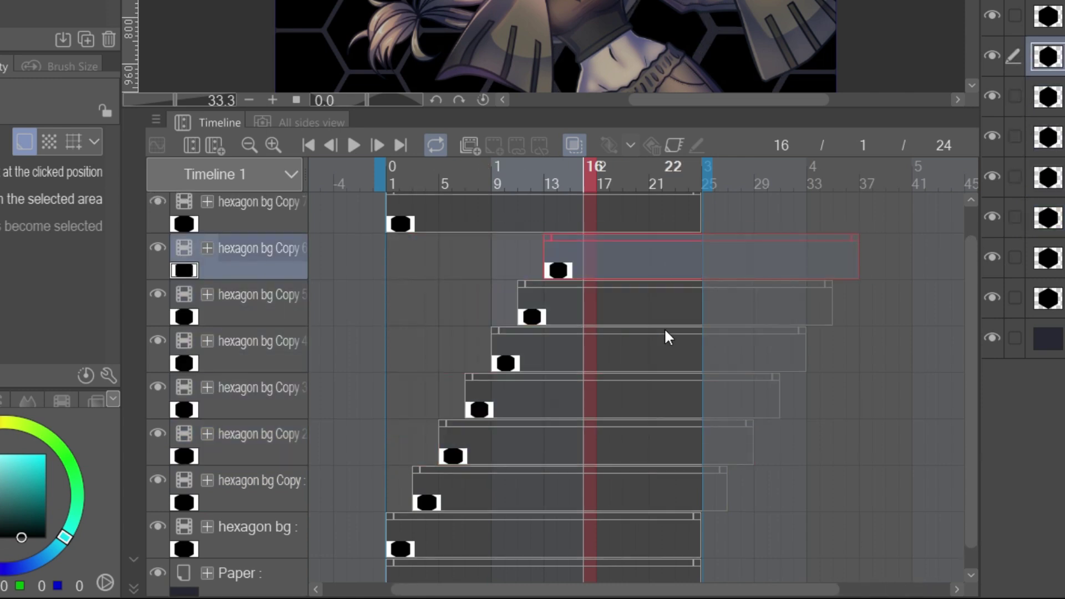
pyautogui.scroll(1, 669, 338)
pyautogui.moveTo(492, 226); pyautogui.dragTo(675, 235)
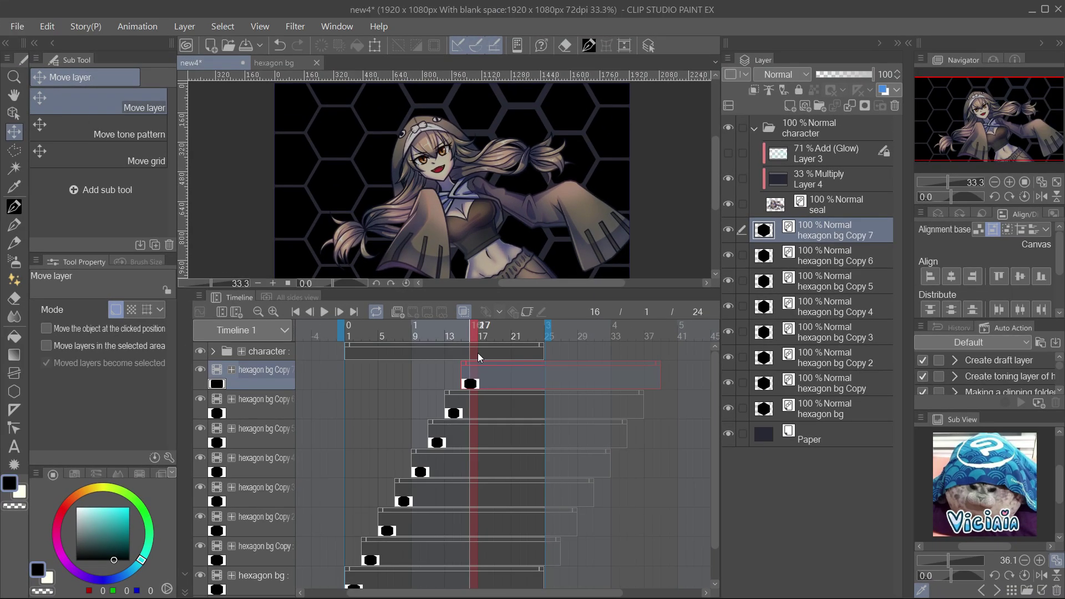
# Step: Scrub the timeline through to frame 24 to examine the staggered hexagon columns
pyautogui.click(403, 178)
pyautogui.moveTo(355, 334); pyautogui.dragTo(553, 353)
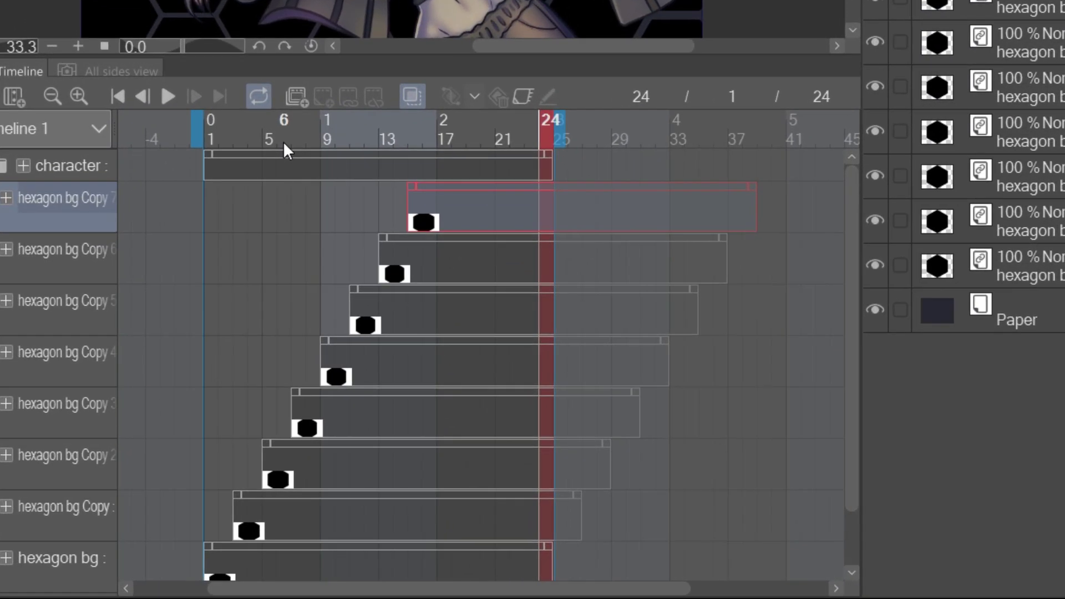
# Step: Split the hexagon bg Copy clip at frame 24 and move the split-off part in front of the clip's start
pyautogui.scroll(-2, 505, 415)
pyautogui.rightClick(546, 438)
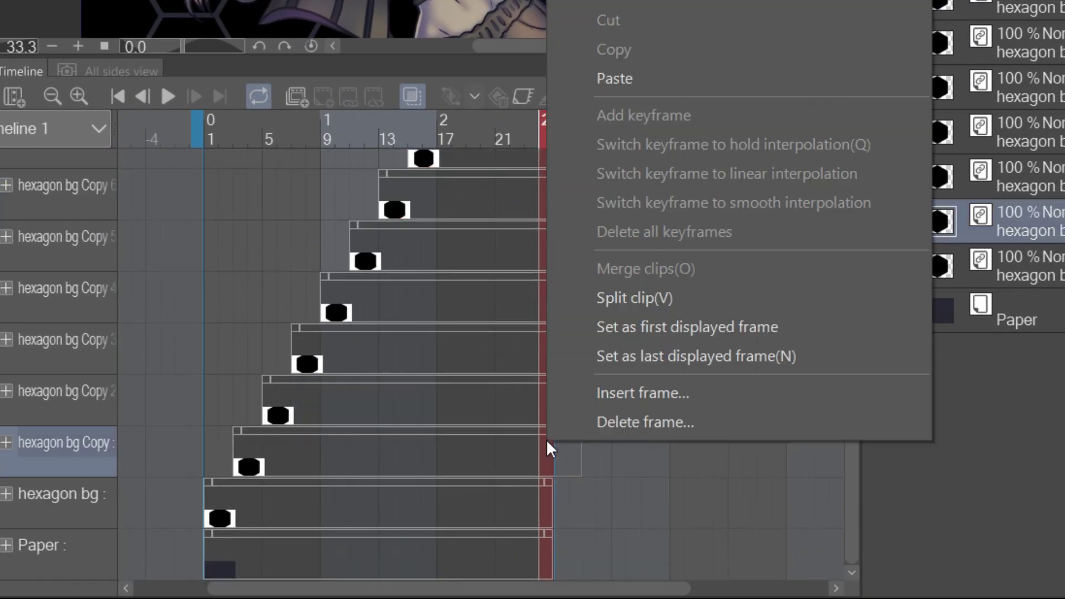
pyautogui.click(647, 297)
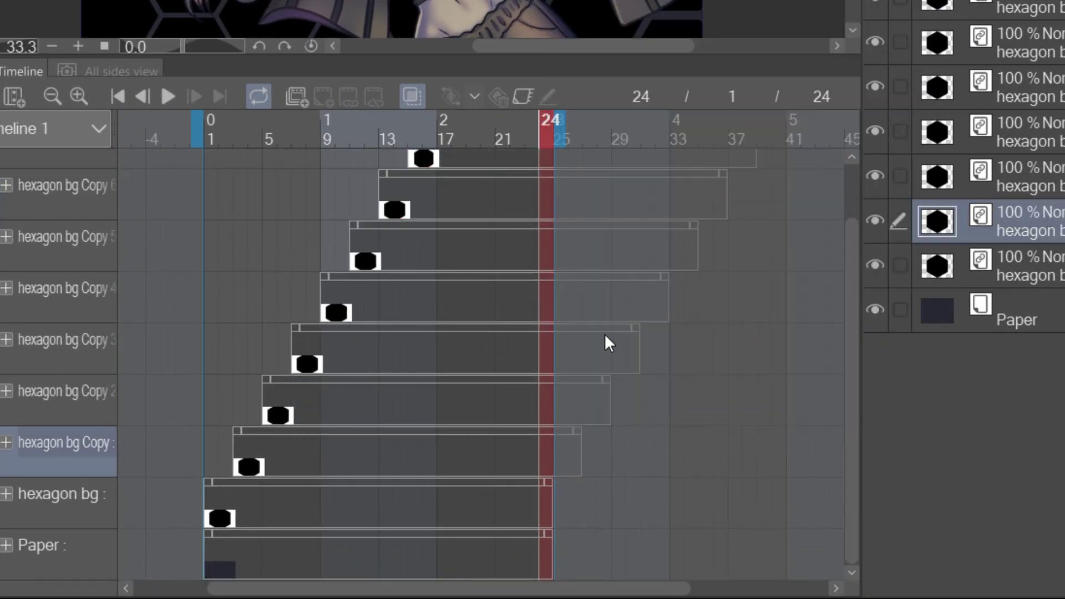
pyautogui.moveTo(549, 436); pyautogui.dragTo(200, 430)
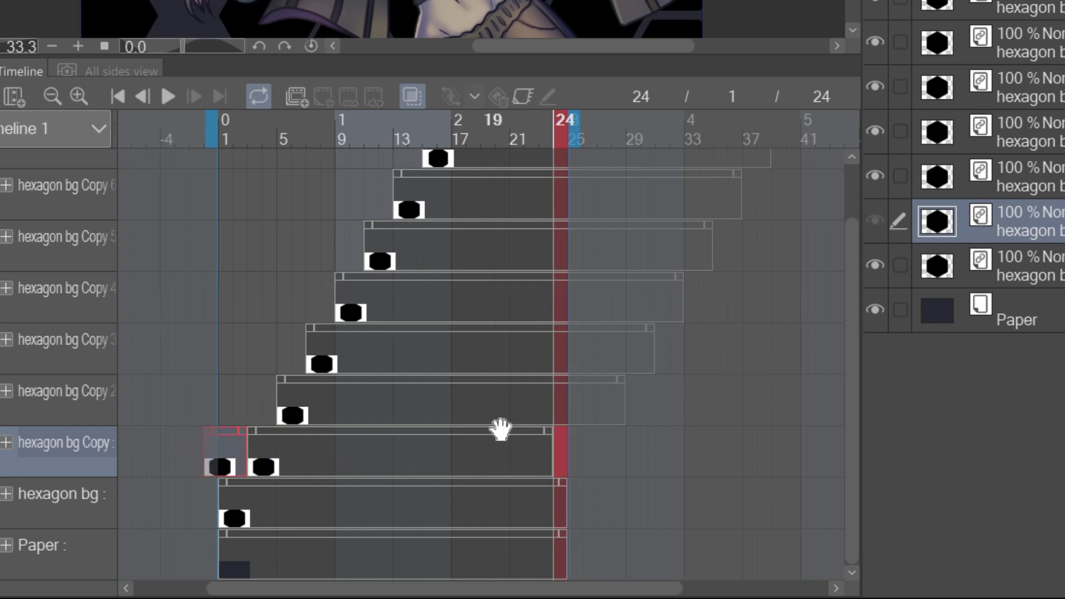
# Step: Split the hexagon bg Copy 2 and Copy 3 clips at frame 24 and move their split-off parts in front of the remaining clips
pyautogui.rightClick(560, 382)
pyautogui.click(627, 248)
pyautogui.moveTo(574, 381); pyautogui.dragTo(224, 380)
pyautogui.rightClick(559, 327)
pyautogui.click(627, 192)
pyautogui.moveTo(586, 328); pyautogui.dragTo(236, 328)
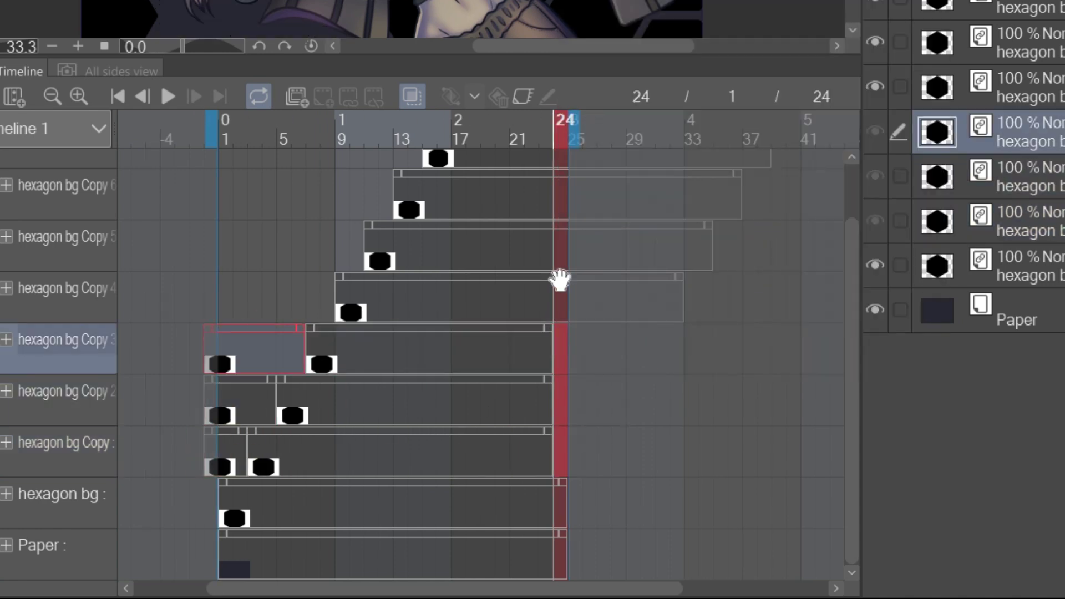
# Step: Split the hexagon bg Copy 4 and Copy 5 clips at frame 24 and move their split-off parts to the timeline's beginning
pyautogui.rightClick(560, 277)
pyautogui.click(627, 142)
pyautogui.moveTo(587, 277); pyautogui.dragTo(235, 279)
pyautogui.rightClick(564, 227)
pyautogui.click(627, 92)
pyautogui.moveTo(586, 227); pyautogui.dragTo(238, 242)
# Step: Split the hexagon bg Copy 6 and Copy 7 clips at frame 24 and move their split-off parts to the timeline's beginning
pyautogui.rightClick(564, 172)
pyautogui.click(627, 38)
pyautogui.moveTo(616, 191); pyautogui.dragTo(264, 199)
pyautogui.scroll(2, 555, 191)
pyautogui.rightClick(561, 189)
pyautogui.click(626, 54)
pyautogui.moveTo(618, 185); pyautogui.dragTo(267, 199)
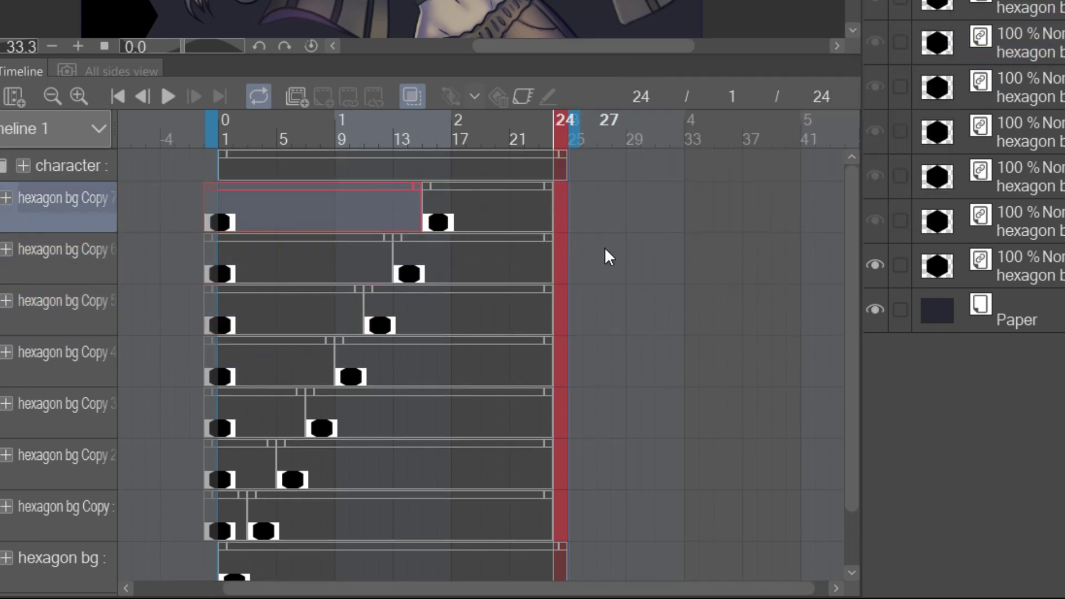
# Step: Extend the end of the second clip on each track from hexagon bg Copy to Copy 7 by one frame to cover frame 24
pyautogui.scroll(-1, 555, 333)
pyautogui.click(555, 458)
pyautogui.moveTo(571, 458); pyautogui.dragTo(571, 458)
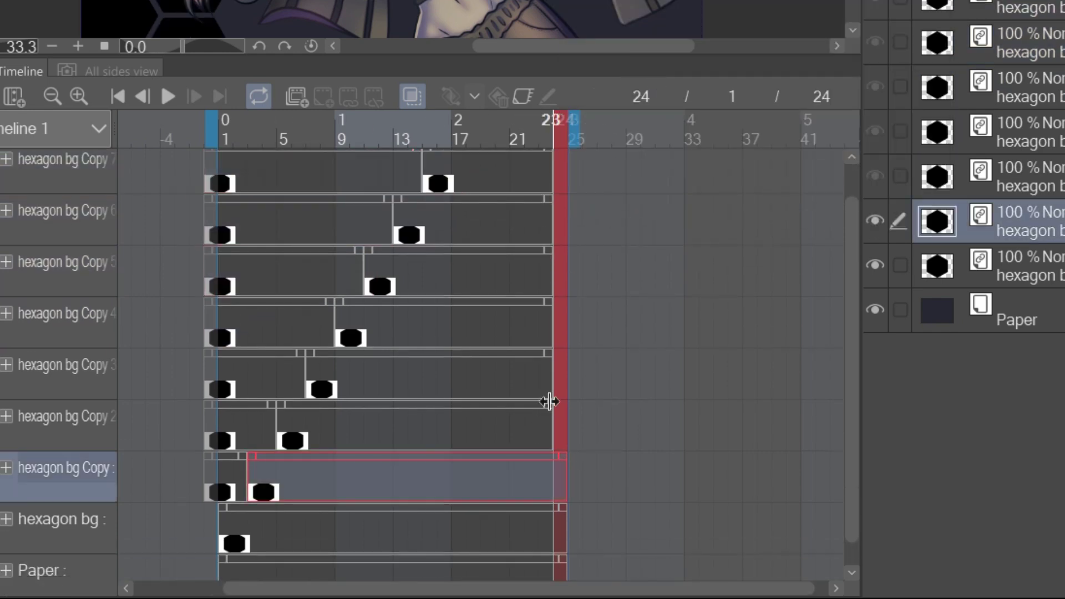
pyautogui.click(549, 409)
pyautogui.moveTo(558, 402); pyautogui.dragTo(566, 402)
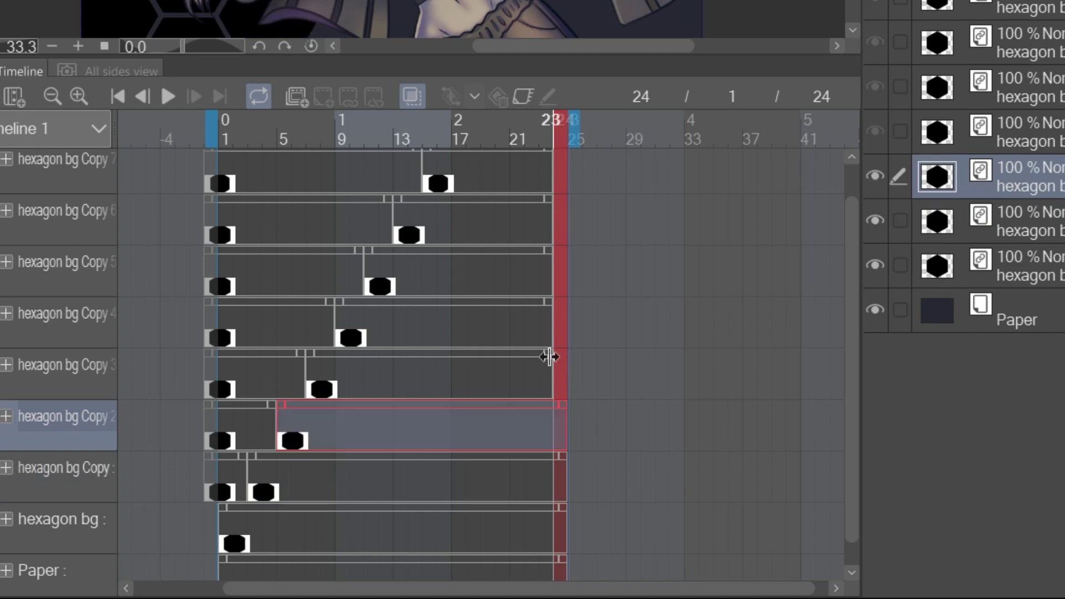
pyautogui.moveTo(550, 354); pyautogui.dragTo(568, 354)
pyautogui.click(565, 299)
pyautogui.moveTo(551, 302); pyautogui.dragTo(566, 302)
pyautogui.moveTo(551, 250); pyautogui.dragTo(570, 256)
pyautogui.moveTo(552, 199); pyautogui.dragTo(574, 192)
pyautogui.scroll(1, 563, 196)
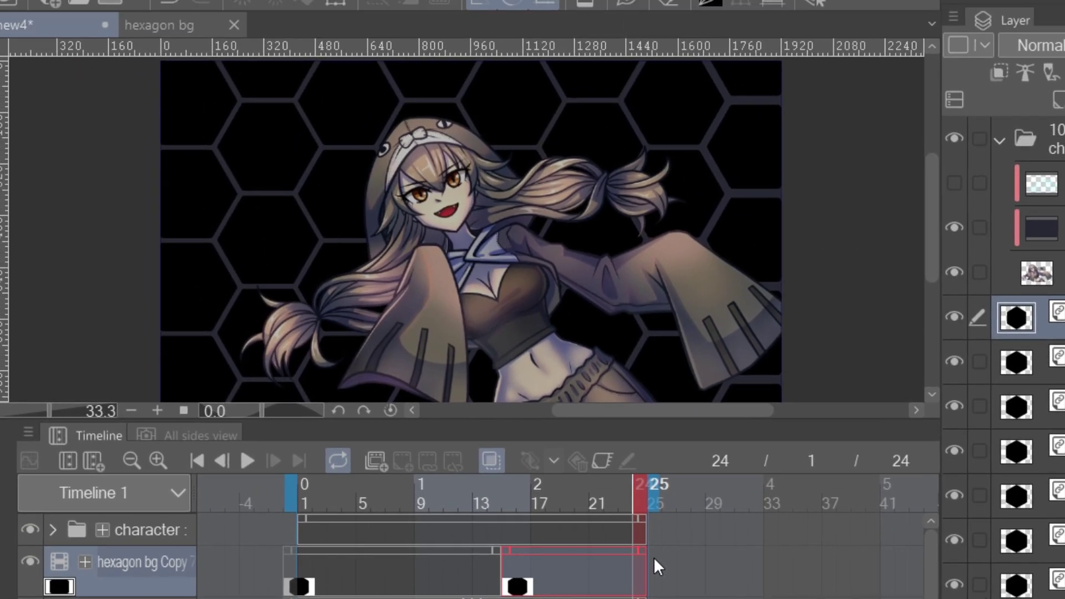
# Step: Play back the animation and recolor the Paper layer with the current cyan drawing color
pyautogui.click(247, 461)
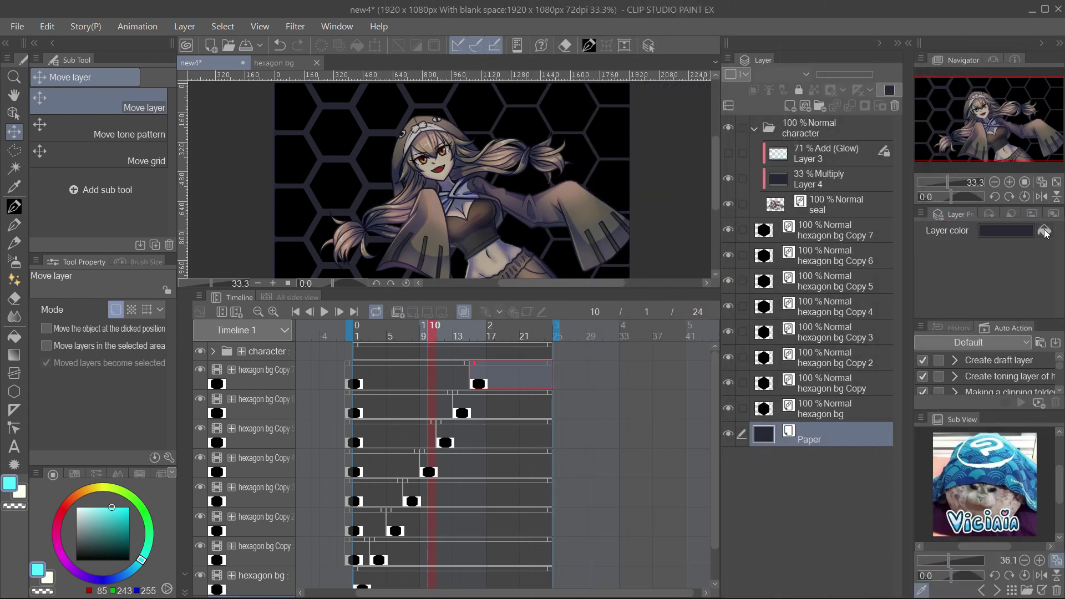
pyautogui.click(1045, 233)
# Step: Group the hexagon bg layer and its seven copies into a folder and set the folder's opacity to 87%
pyautogui.click(847, 229)
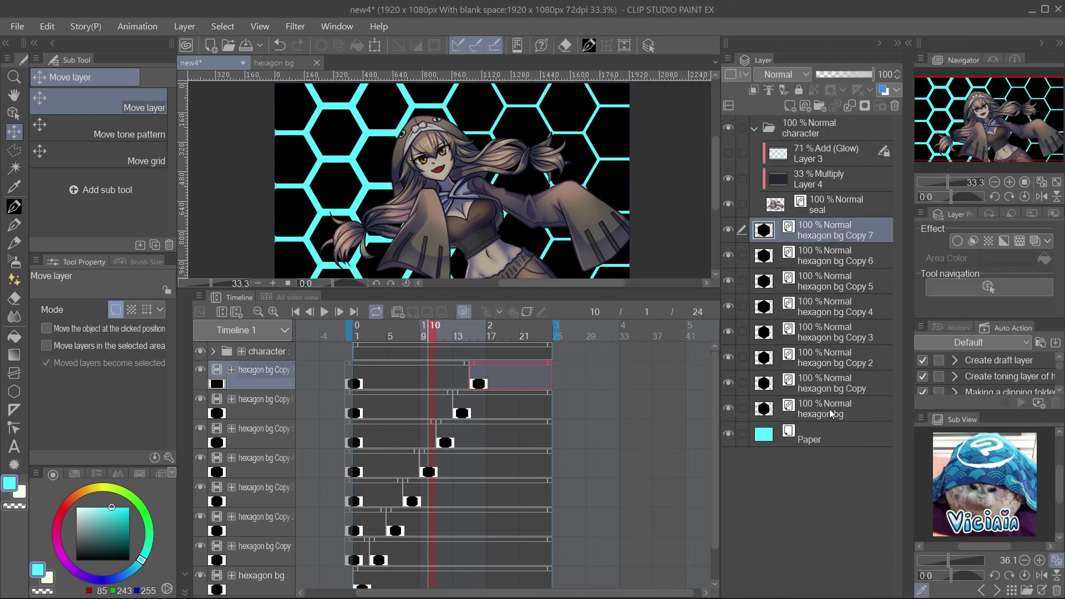
pyautogui.keyDown('shift'); pyautogui.click(833, 410); pyautogui.keyUp('shift')
pyautogui.moveTo(822, 233); pyautogui.dragTo(822, 115)
pyautogui.moveTo(818, 107); pyautogui.dragTo(819, 106)
pyautogui.moveTo(873, 76)
pyautogui.mouseDown()
pyautogui.moveTo(851, 77)
pyautogui.moveTo(864, 77)
pyautogui.mouseUp()
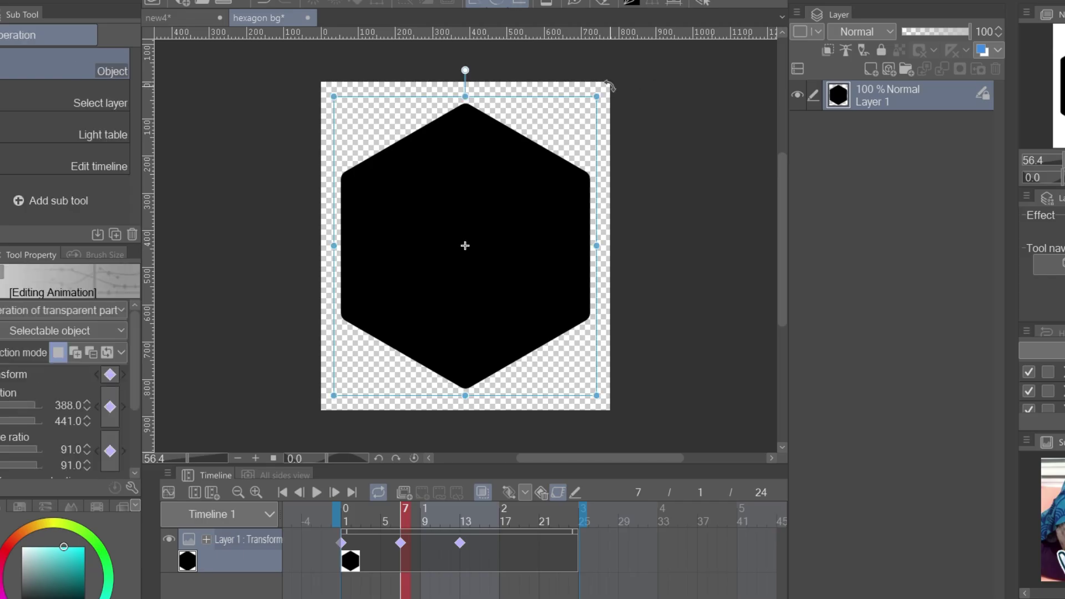
# Step: Rotate the hexagon slightly clockwise at frame 7 in the hexagon bg file, save it, and play back the new4 animation
pyautogui.hotkey('ctrl', 's')
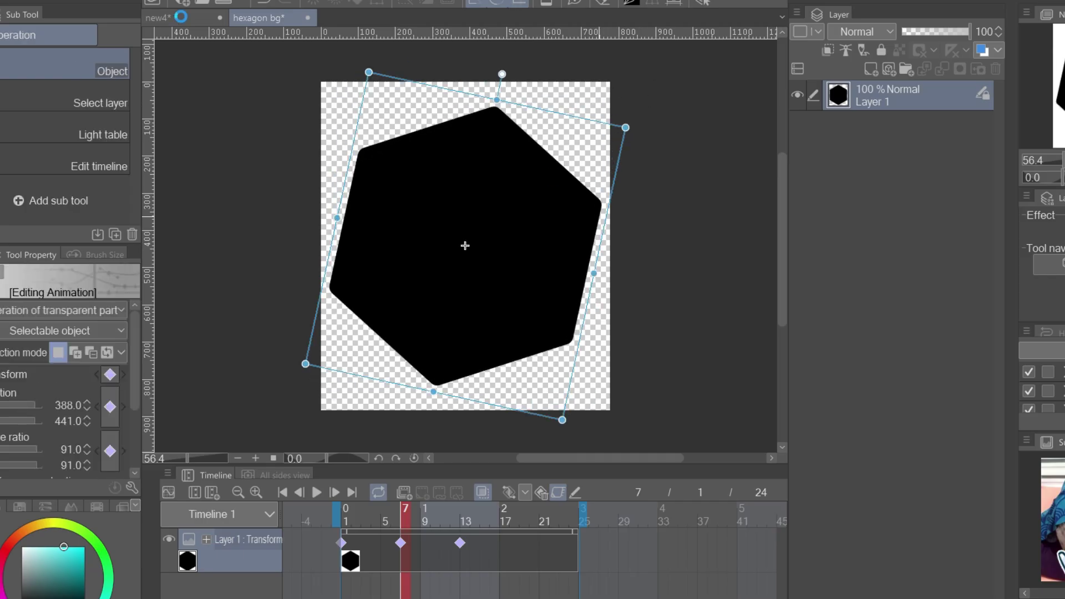
pyautogui.click(179, 17)
pyautogui.click(317, 493)
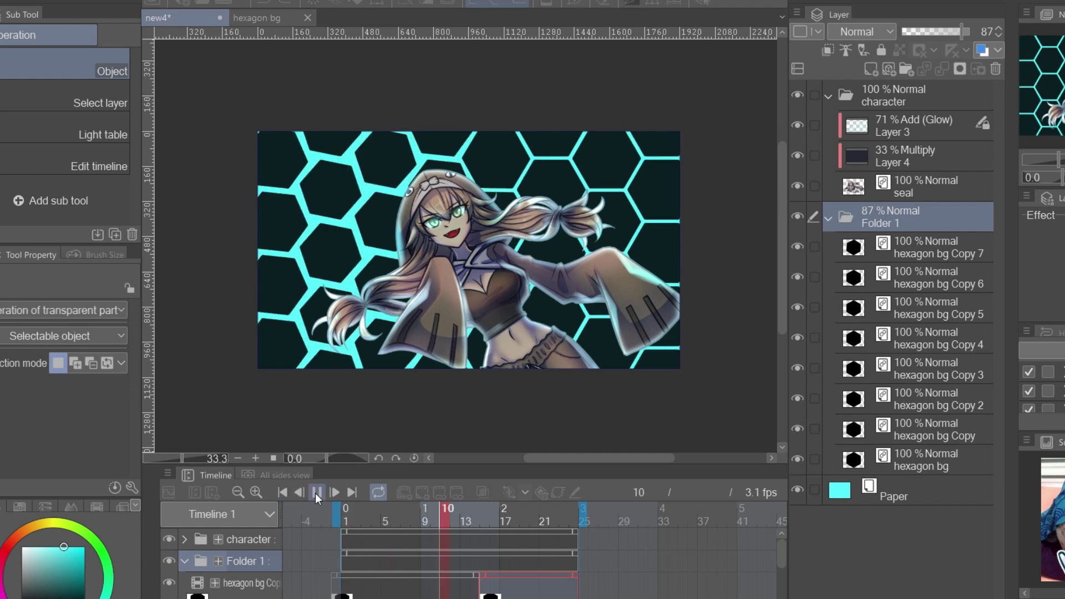